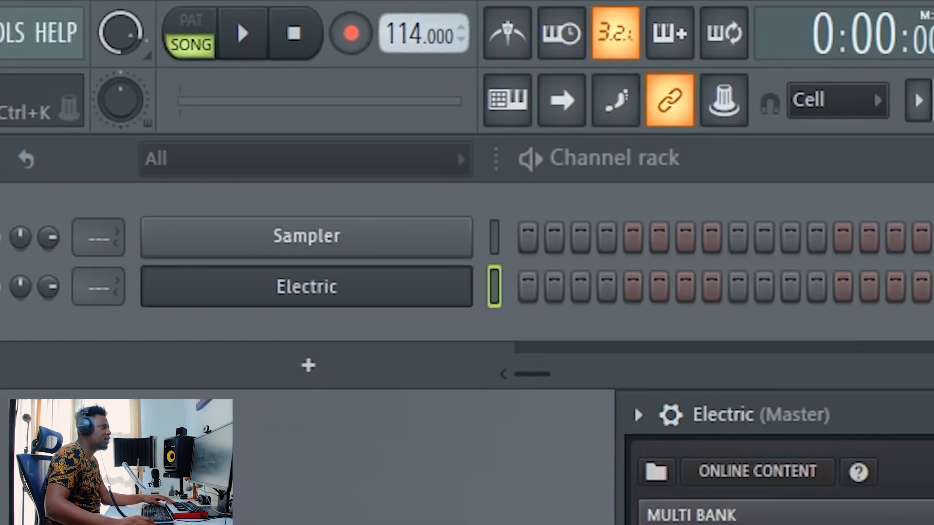
Enable the metronome and start recording to capture chords on the Electric channel
click(494, 43)
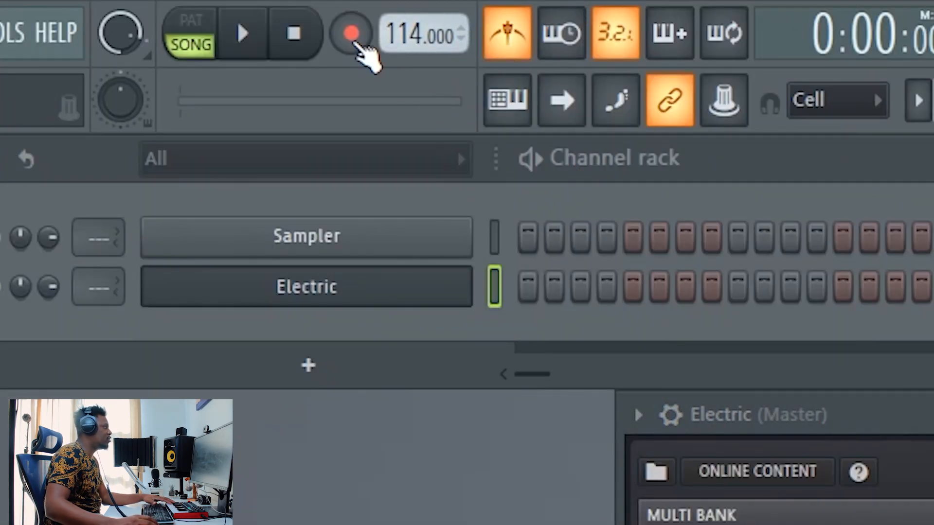
click(352, 32)
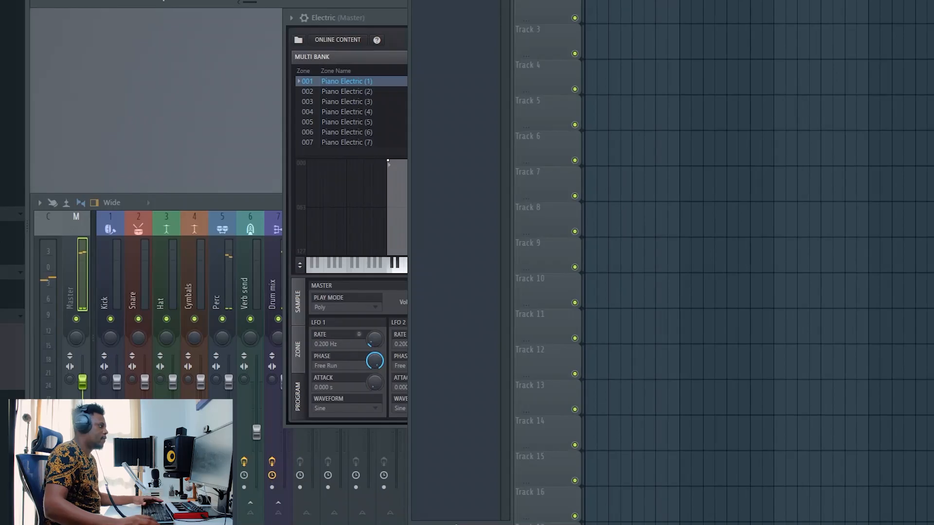
Open the Electric channel's piano roll and play back the recorded chords to review them
key(F7)
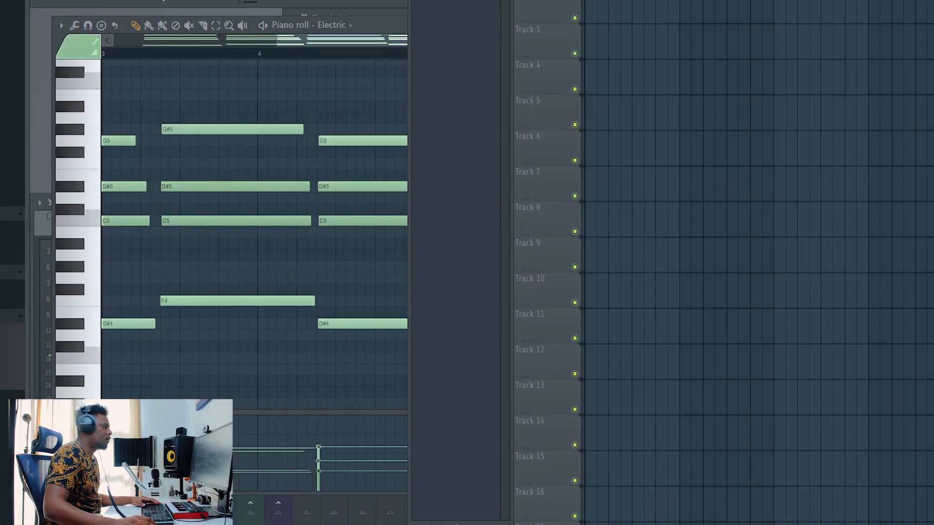
scroll(757, 263, up, 4)
key(space)
key(space)
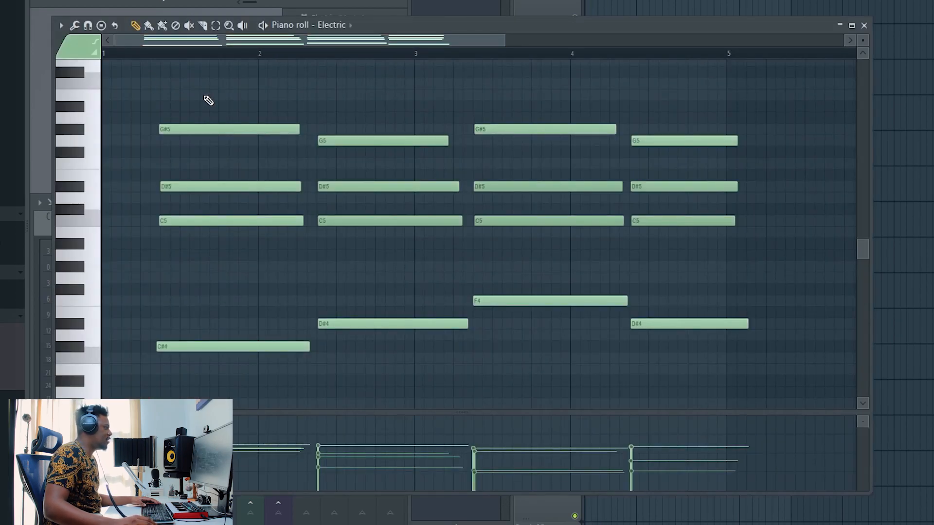
scroll(197, 98, down, 1)
scroll(139, 117, up, 1)
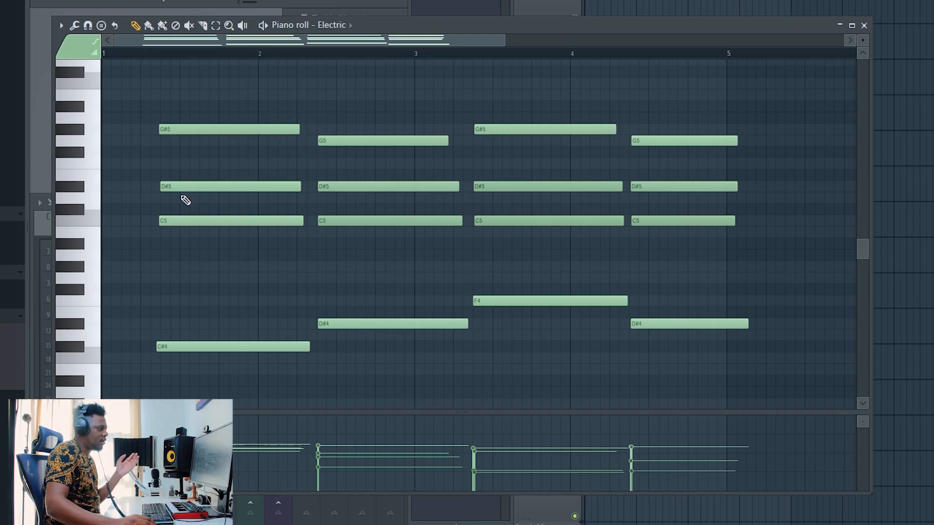
Place Pattern 1 on Track 1 and the EQ-A003 01 Shake 120 loop on Track 2, then play the arrangement
drag(777, 358, 723, 101)
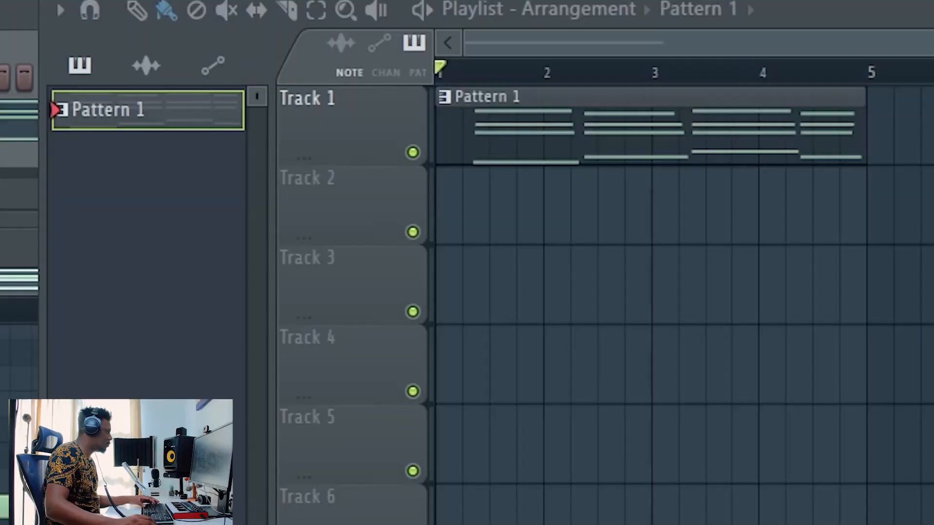
drag(20, 204, 482, 253)
key(space)
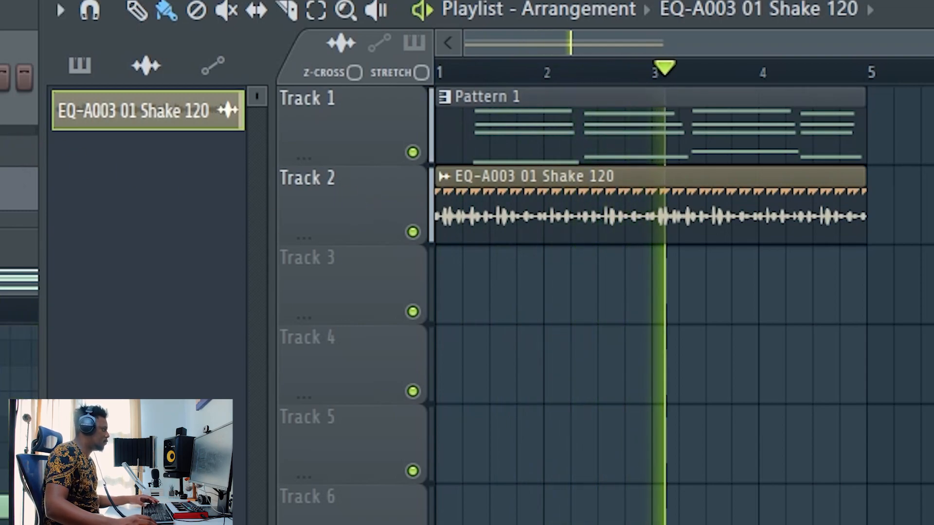
click(19, 248)
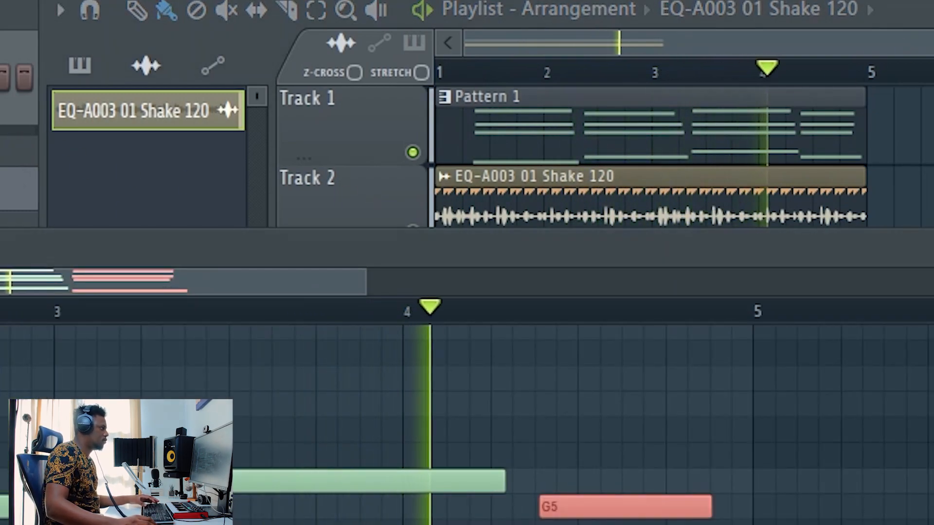
click(444, 207)
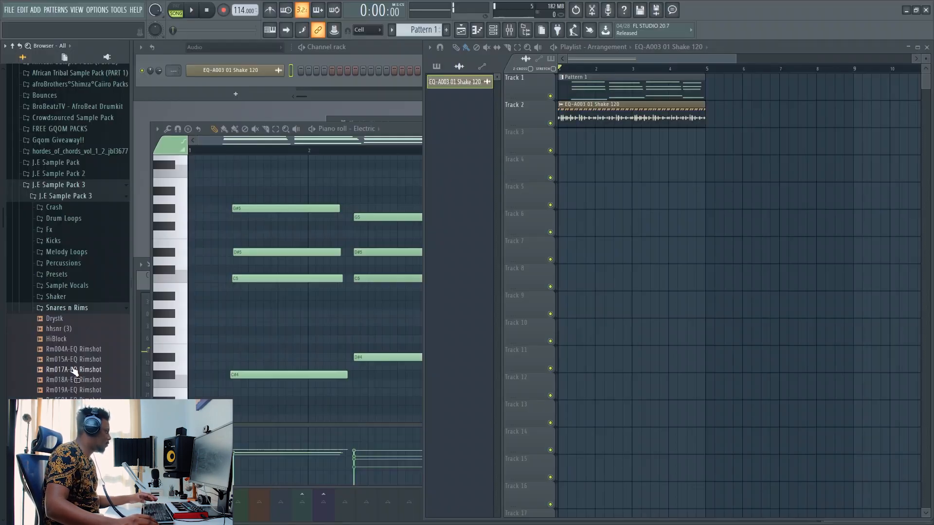
Load the Rm017A-EQ Rimshot sample as a new channel and place a hit on step 1 of a new pattern
click(63, 350)
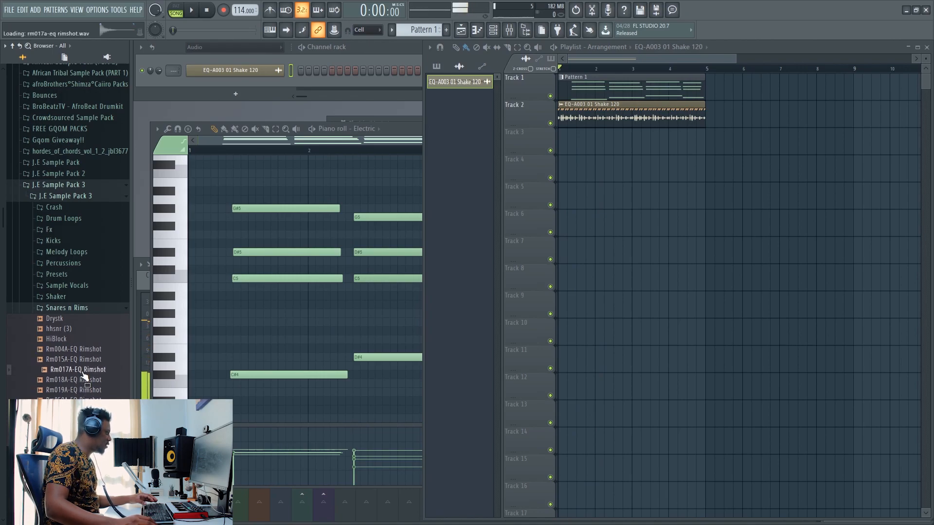
drag(243, 90, 233, 78)
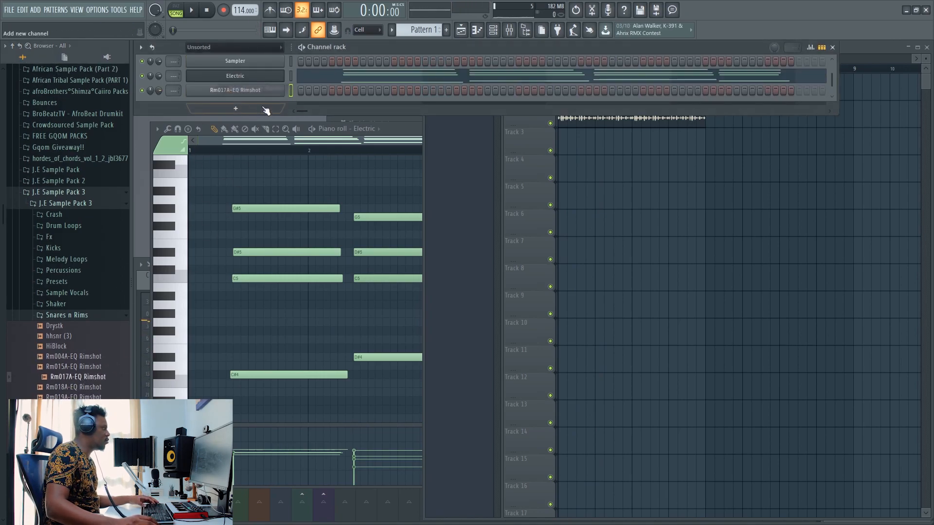
key(F4)
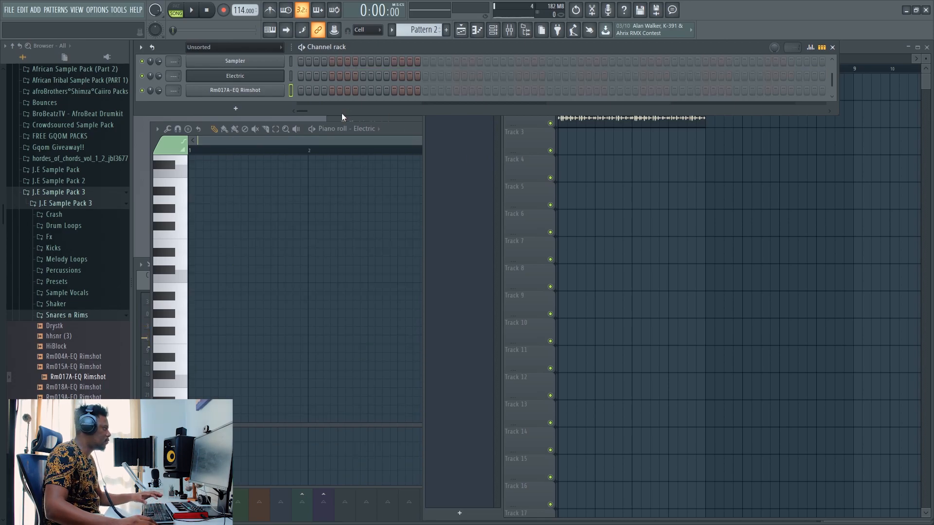
drag(309, 114, 308, 129)
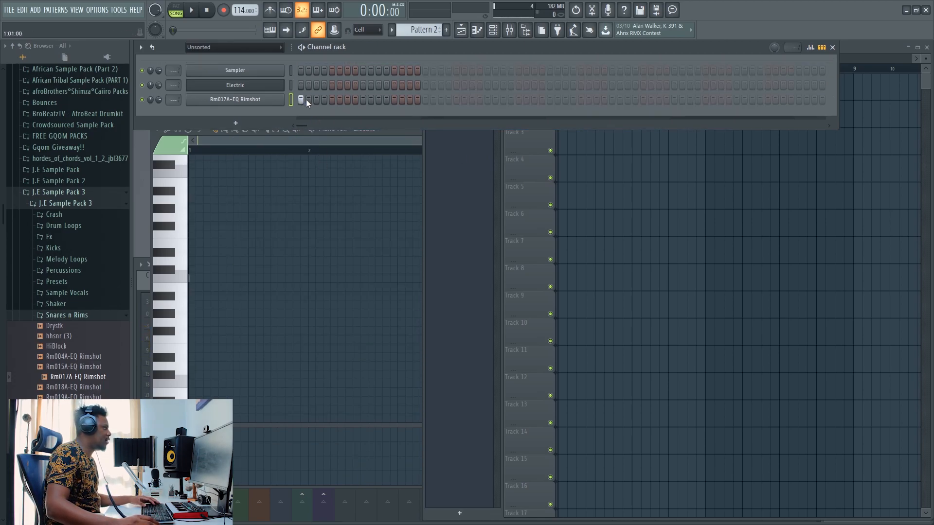
Fill bars 1 to 4 of Track 3 in the playlist with four Pattern 2 clips
drag(565, 147, 654, 148)
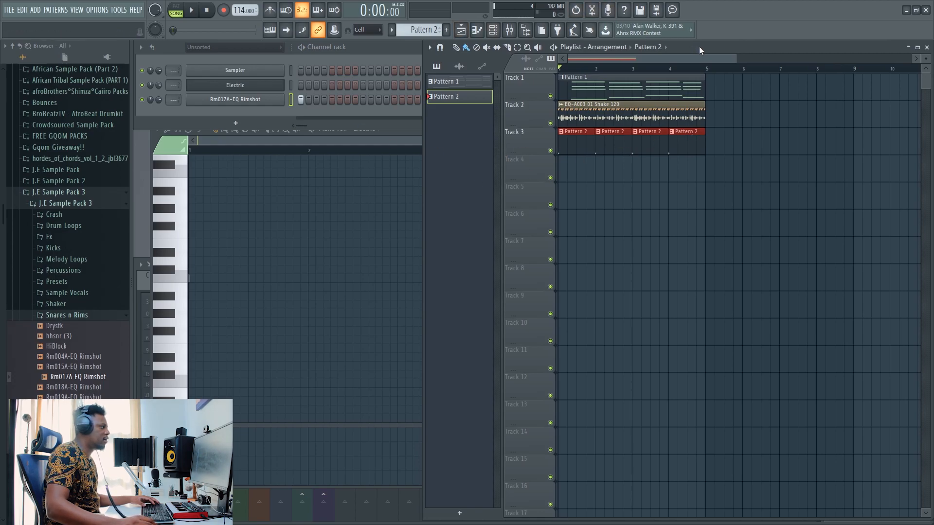
drag(700, 47, 691, 52)
click(176, 45)
Add rimshot hits on steps 4 and 15 during playback and lower the rimshot channel's volume to about 59%
key(space)
click(324, 99)
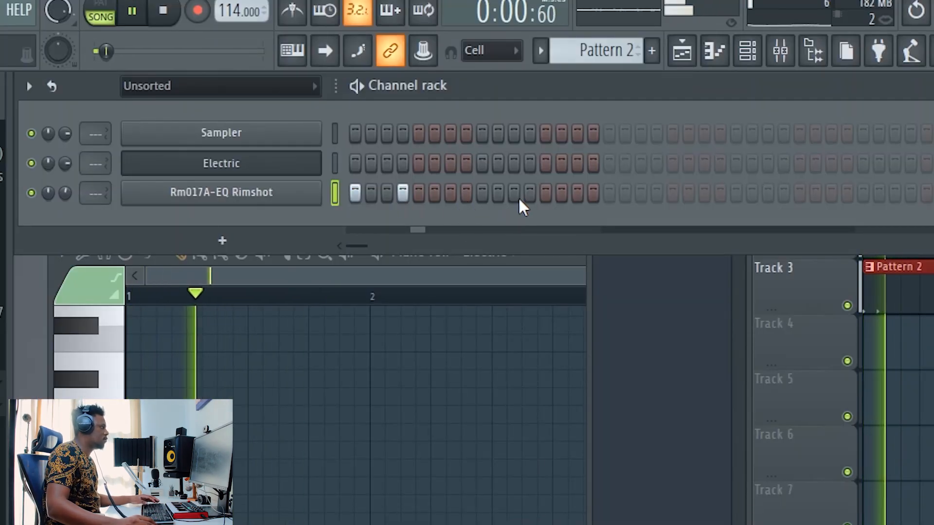
click(577, 193)
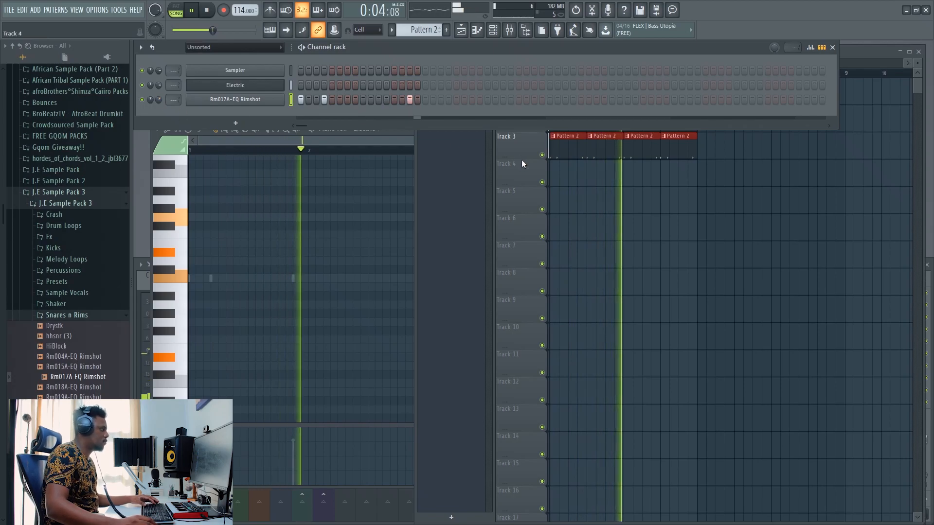
click(806, 317)
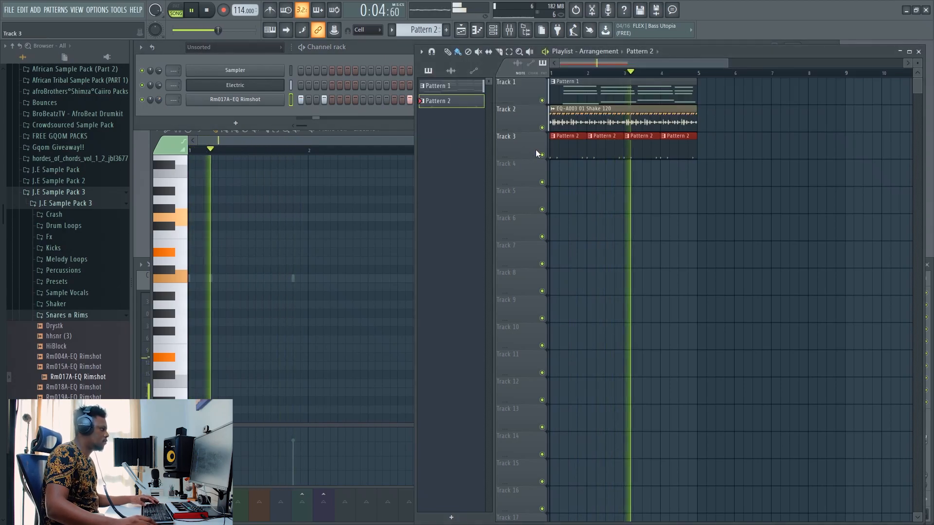
drag(159, 100, 158, 111)
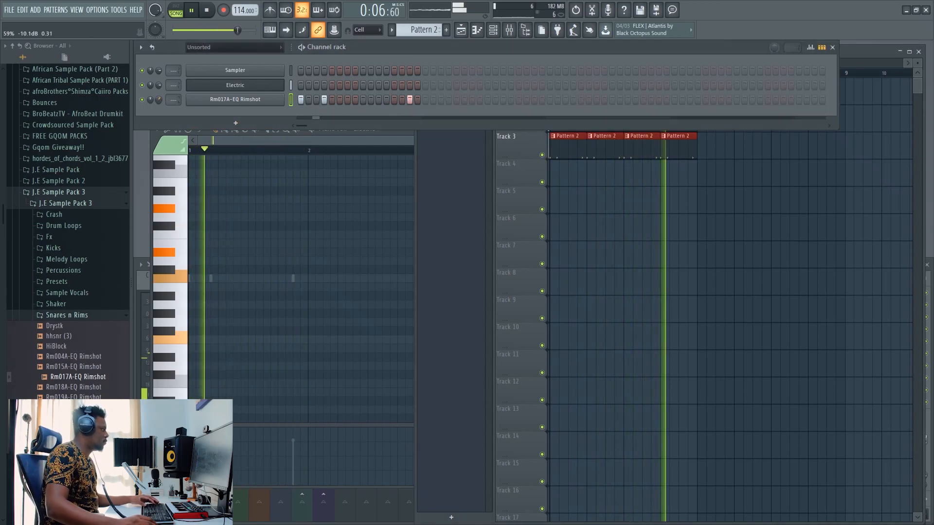
Inspect the EQ-A003 01 Shake 120 clip's settings and the Pattern 2 notes in the piano roll
click(568, 141)
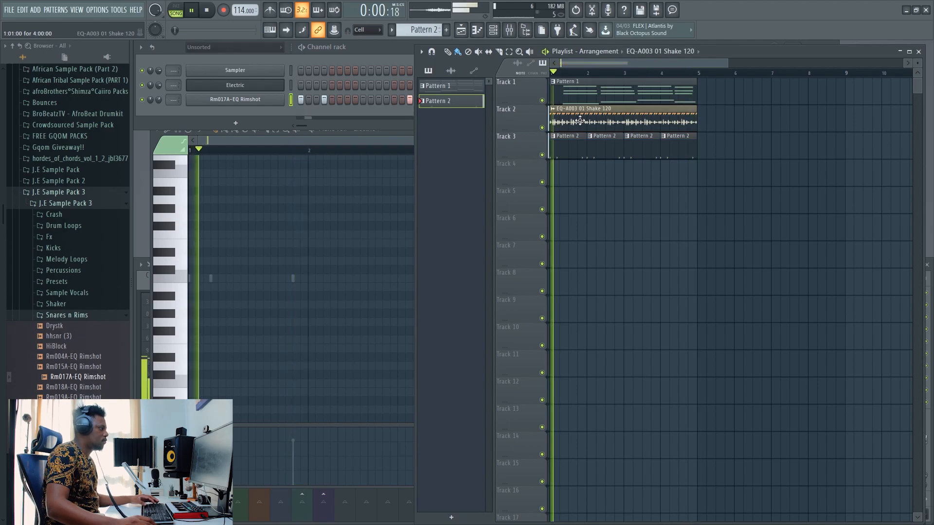
double_click(580, 121)
drag(351, 119, 450, 248)
double_click(569, 148)
click(378, 54)
Load the hhsnr (3) sample as a new channel and place its hits on steps 7 and 13
click(65, 335)
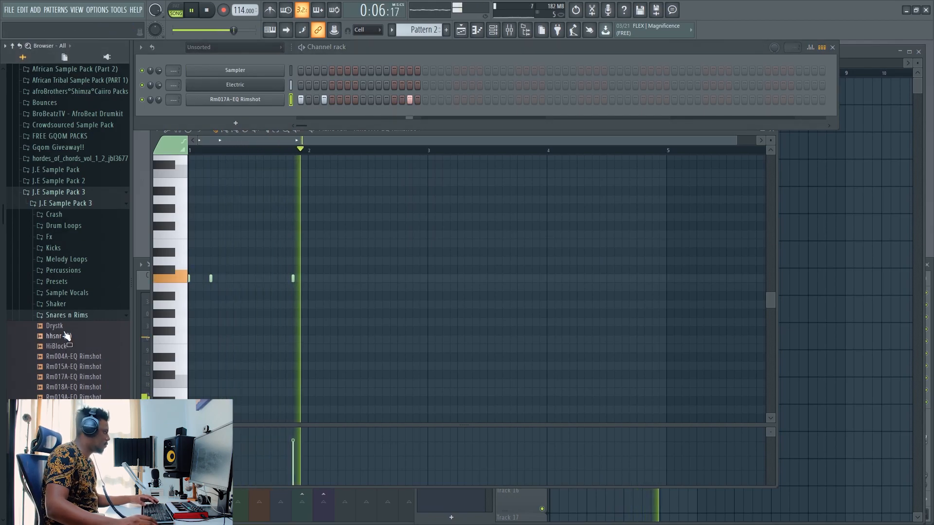
drag(66, 336, 236, 115)
key(space)
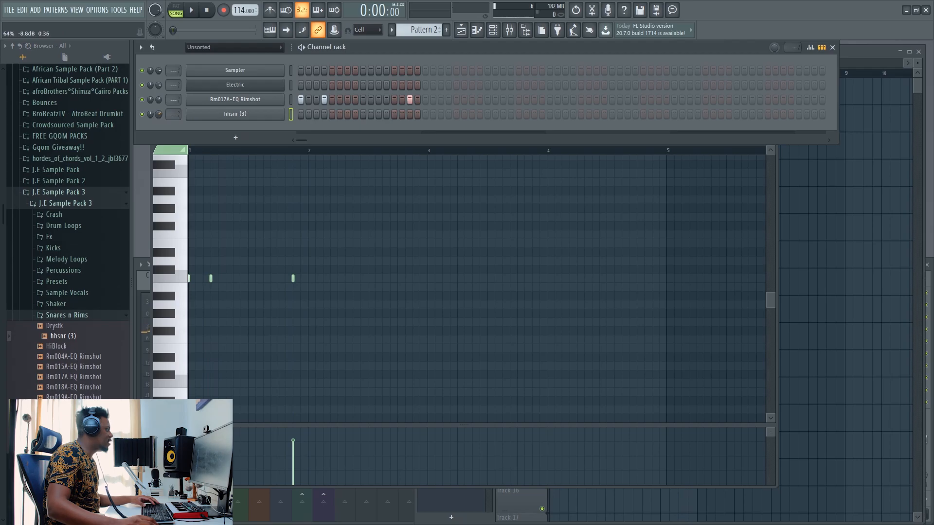
key(space)
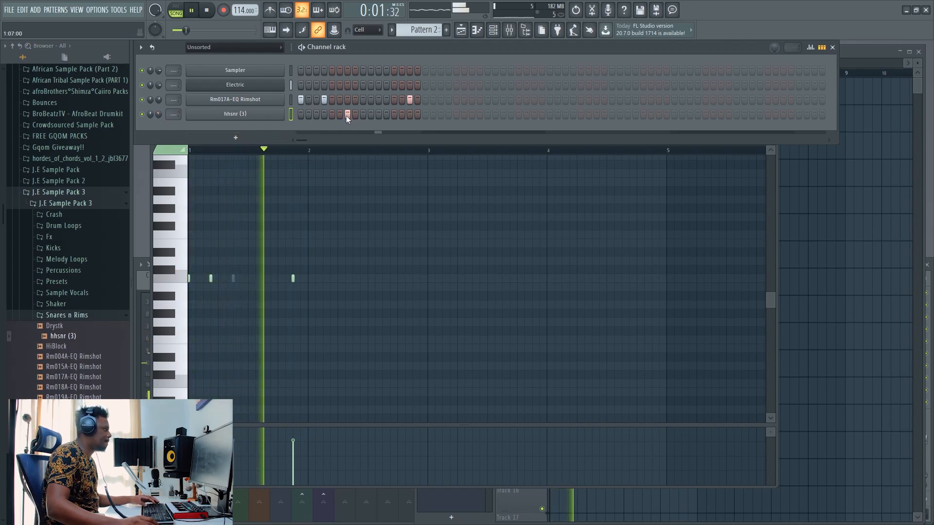
click(348, 115)
click(394, 115)
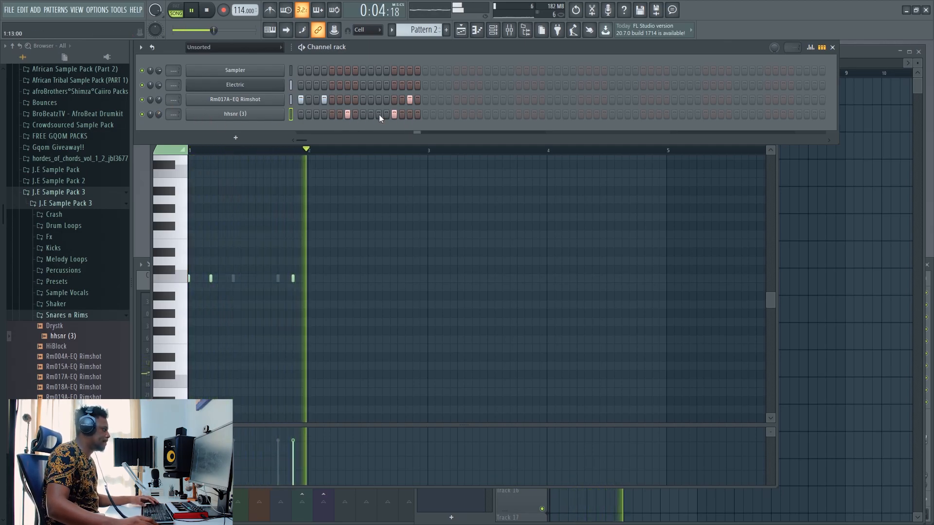
Move the hhsnr (3) hits from Pattern 2 into a new pattern and place that pattern at the start of Track 4
key(space)
key(ctrl+x)
key(KP_Add)
key(ctrl+v)
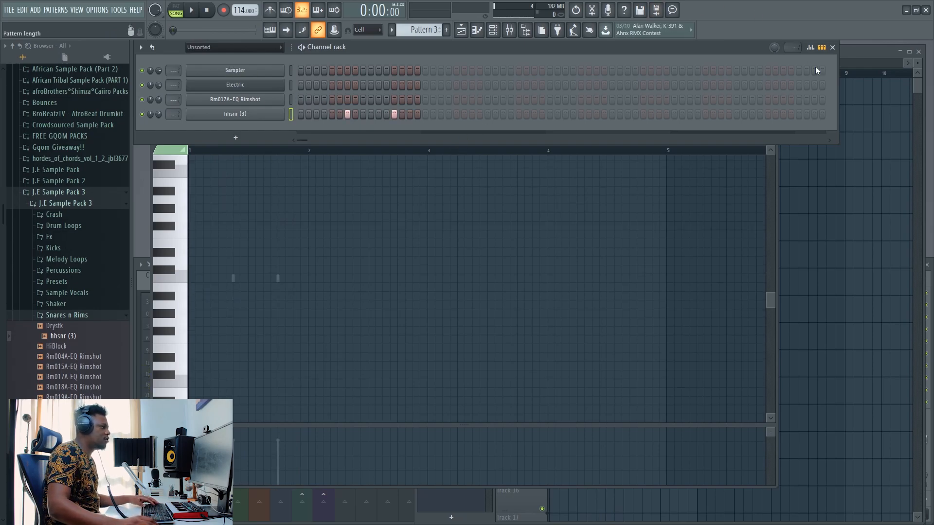
click(869, 58)
click(370, 62)
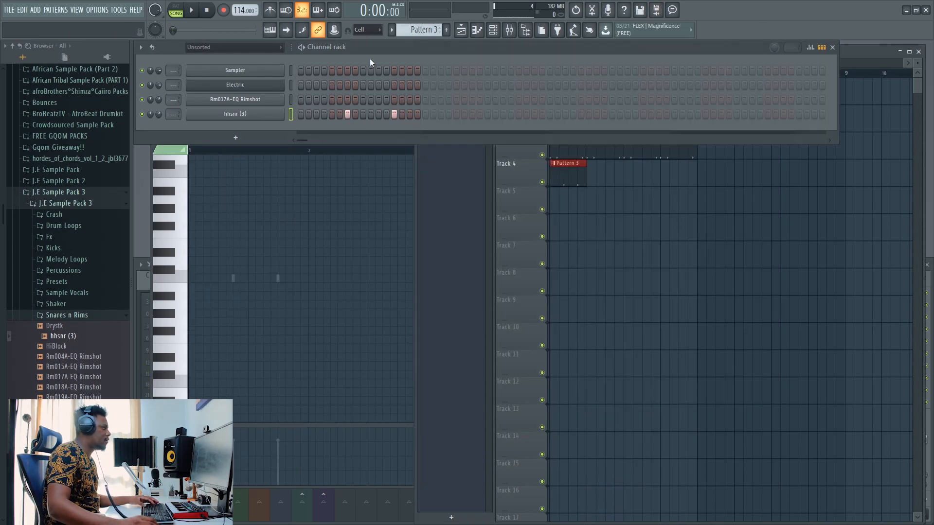
Add hhsnr (3) hits on steps 23, 31 and 32, and repeat the Pattern 3 clip at bar 3 of Track 4
key(space)
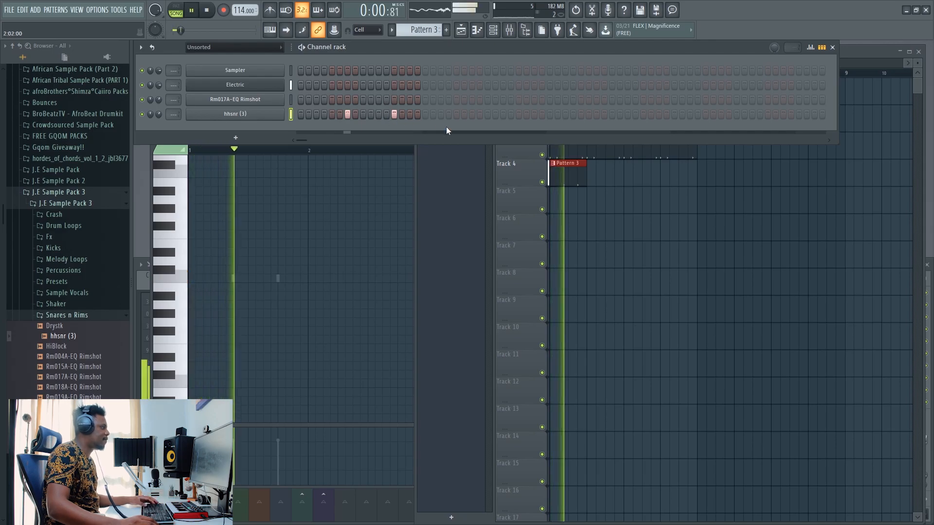
click(472, 114)
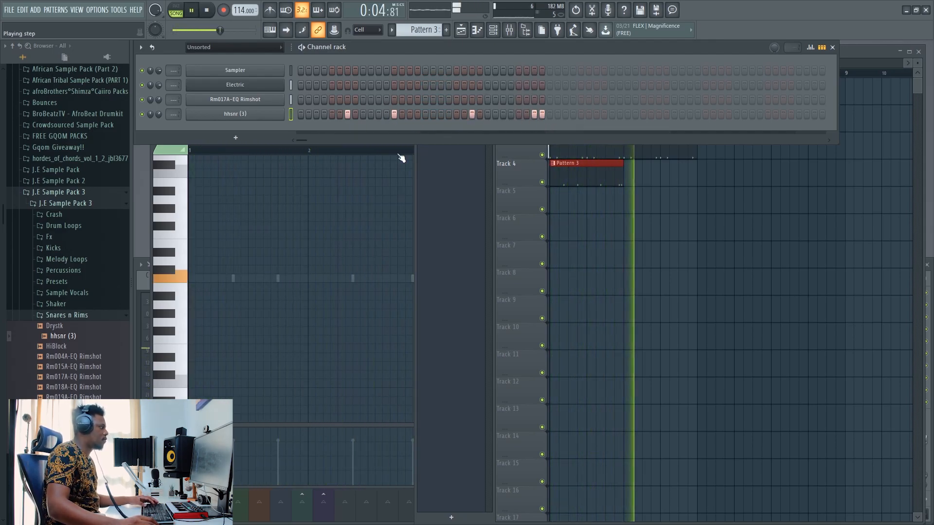
key(space)
click(633, 178)
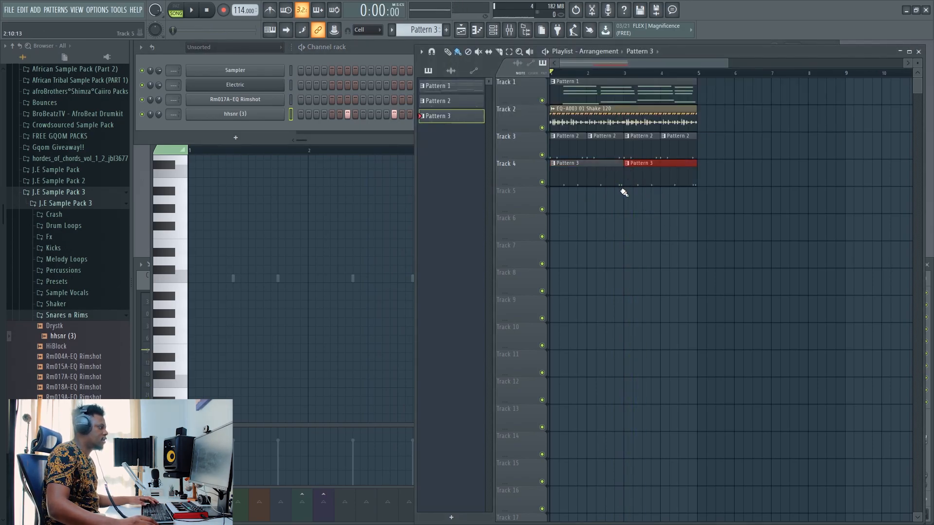
key(space)
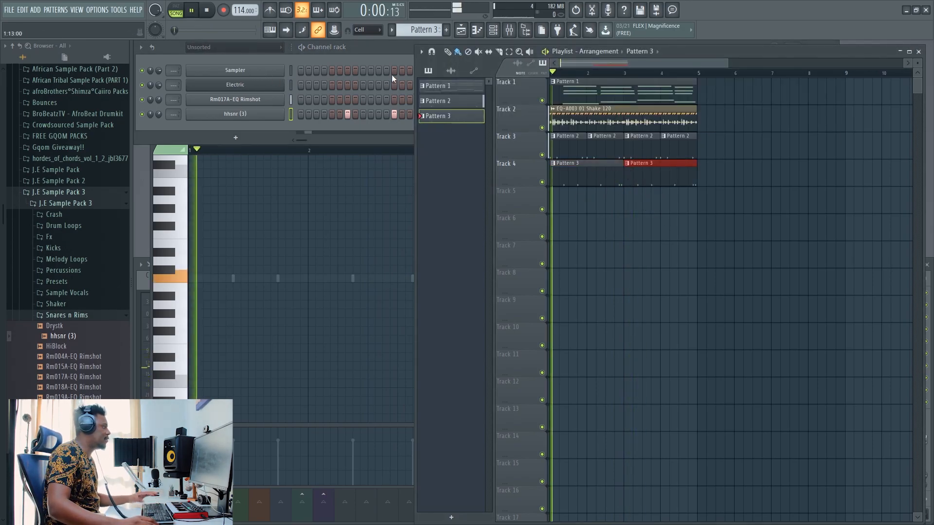
Load the Cn122A-EQ Conga sample from the J.E Sample Pack 3 Percussions folder as a new channel
click(376, 55)
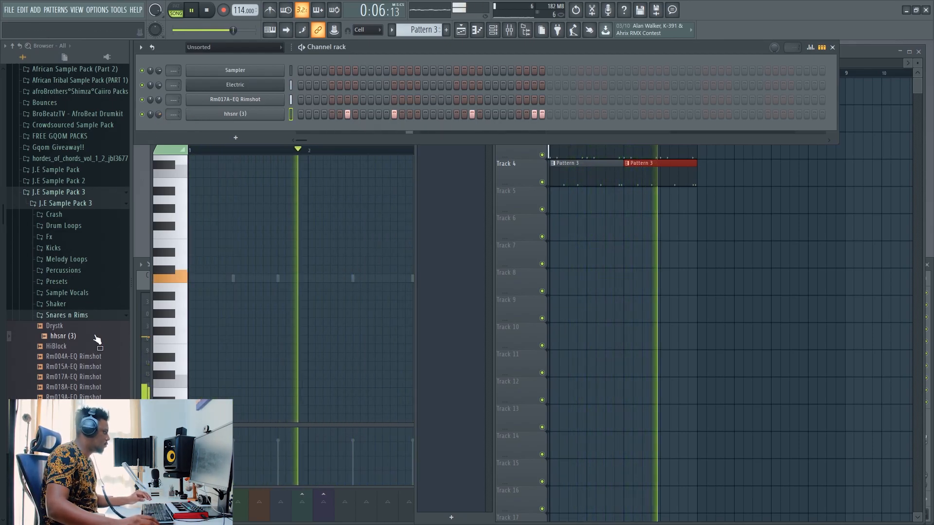
click(77, 316)
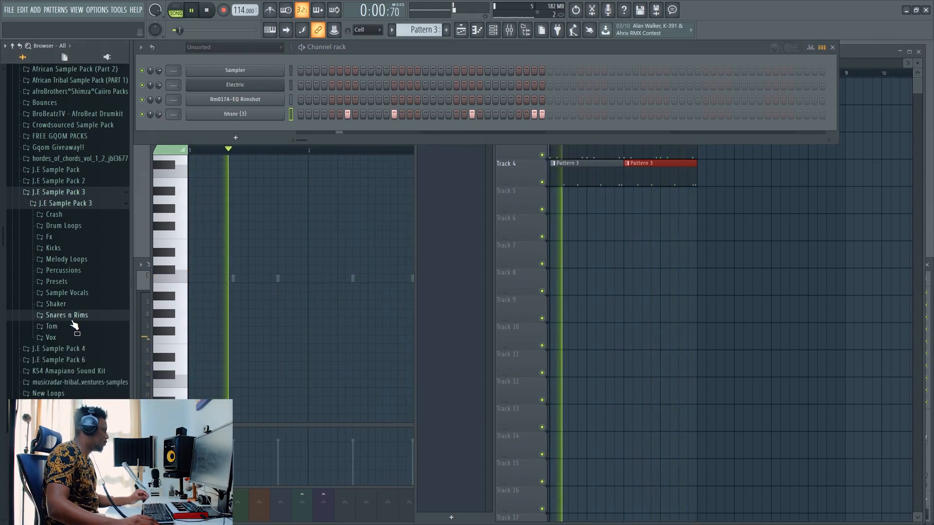
click(73, 270)
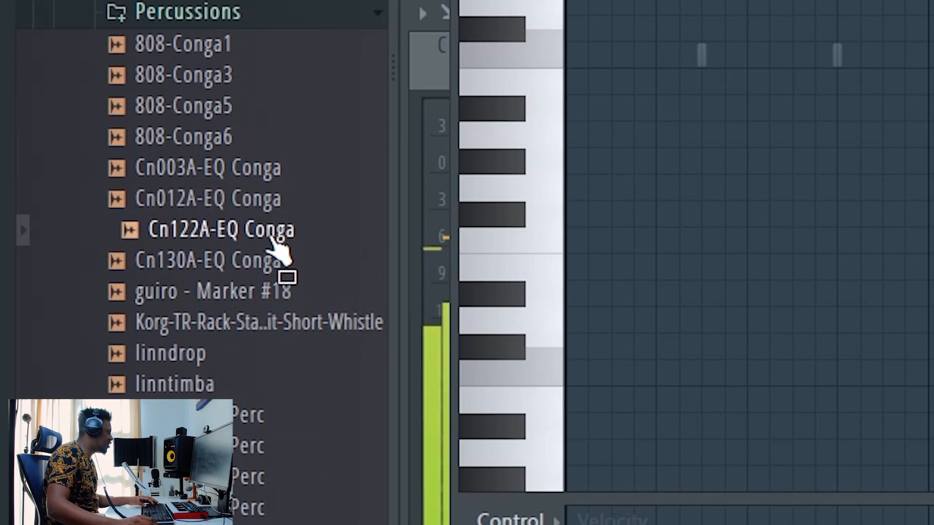
drag(278, 272, 776, 0)
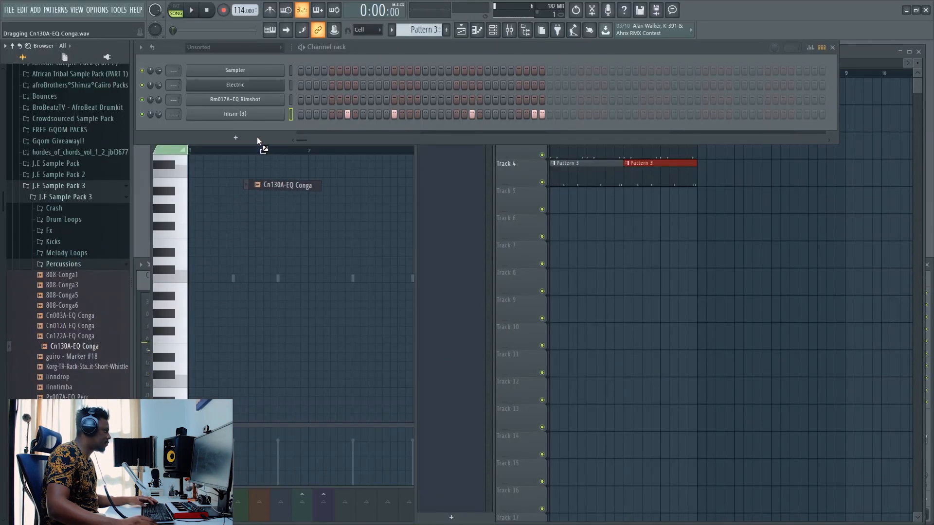
drag(87, 324, 258, 128)
Place Cn122A-EQ Conga hits on steps 3 and 19 of Pattern 3 while the song plays
key(space)
click(317, 128)
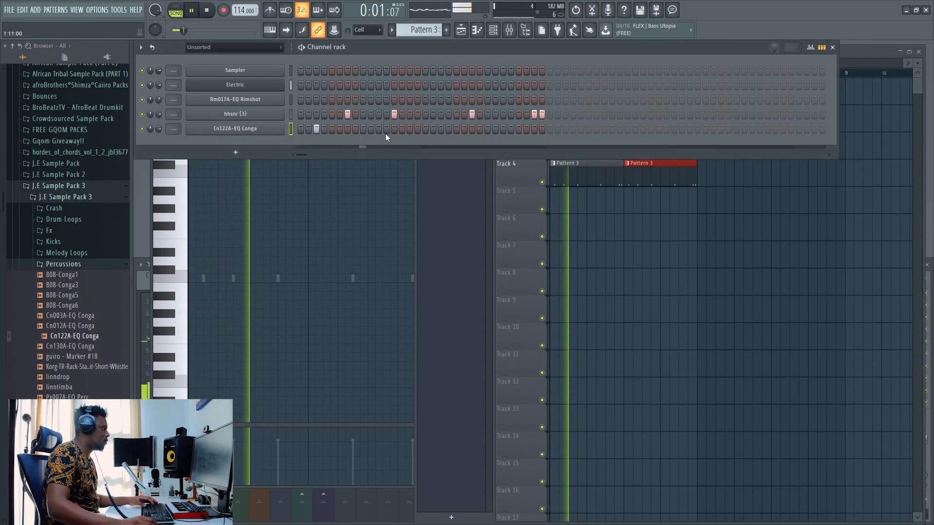
click(440, 128)
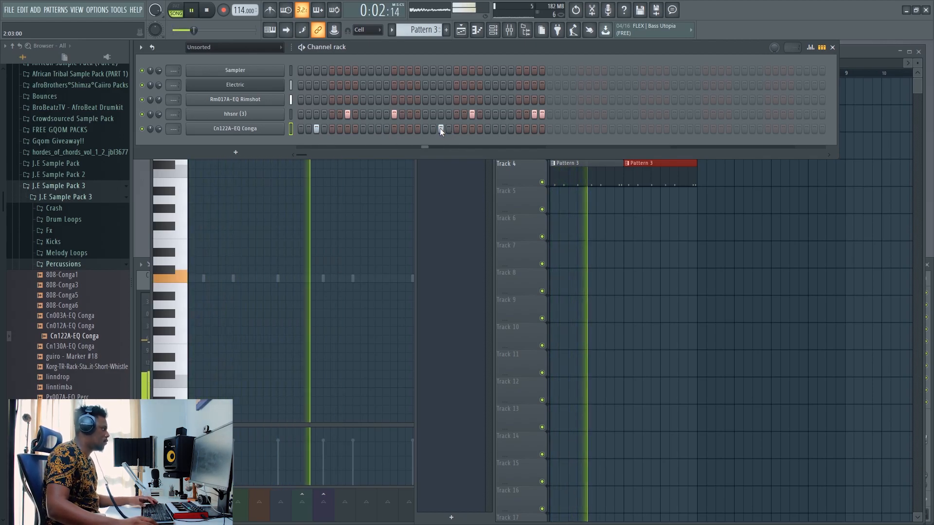
Add a Cn122A-EQ Conga hit on step 27 of Pattern 3
click(510, 128)
click(511, 128)
click(503, 129)
Load the Korg-TR-Rack Short-Whistle sample as a new channel and fill every 4 steps with hits
drag(86, 367, 257, 142)
right_click(223, 210)
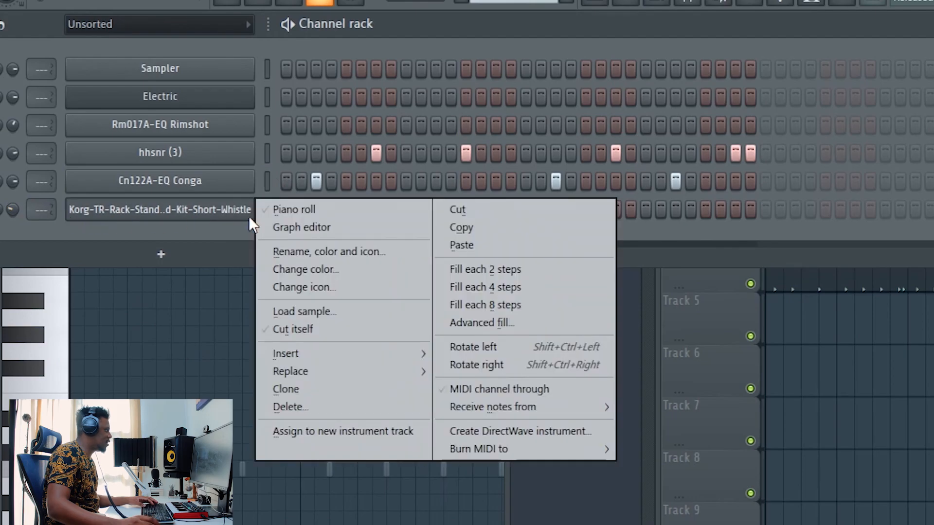
click(510, 286)
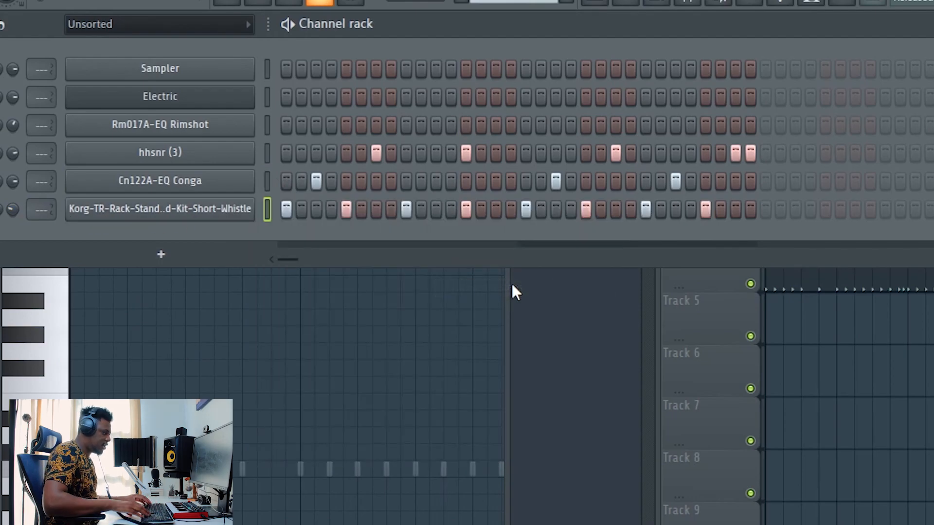
Shift the whistle hits two steps later and thin them to steps 7, 15, 23 and 31 while checking playback
key(space)
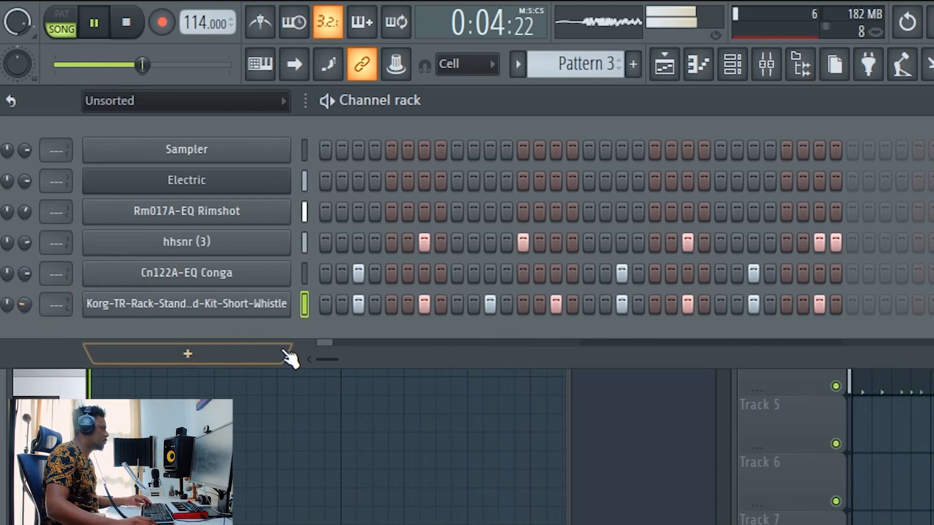
click(356, 306)
key(space)
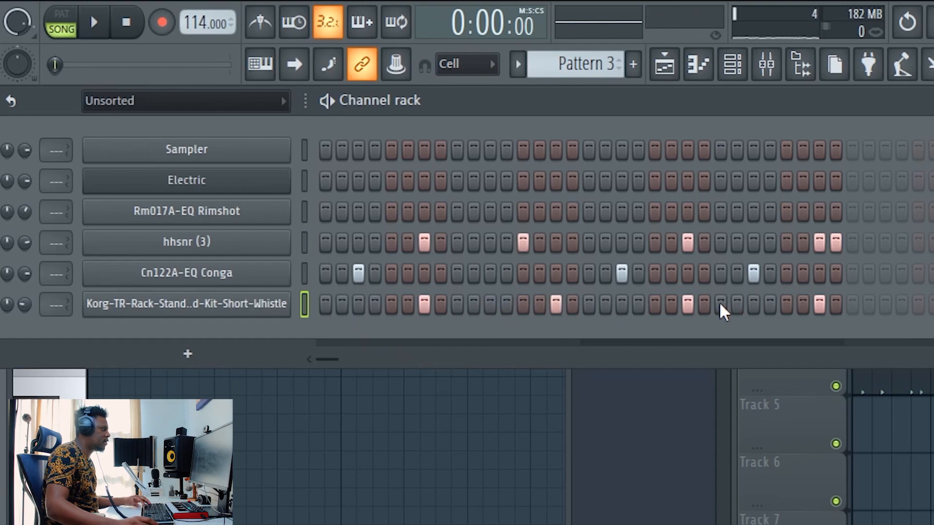
key(space)
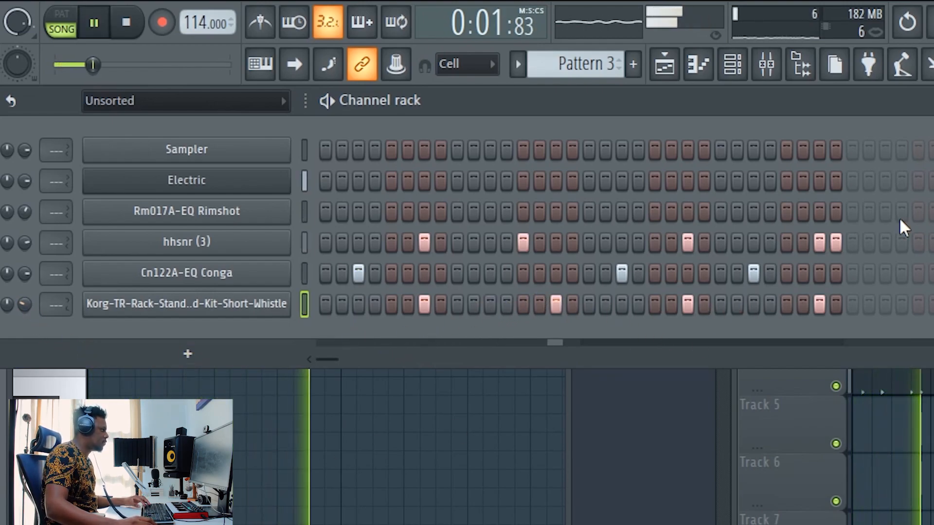
Add a Morphine synth channel and load the BRS Trombone MC preset from its Brass & Wind bank
key(F5)
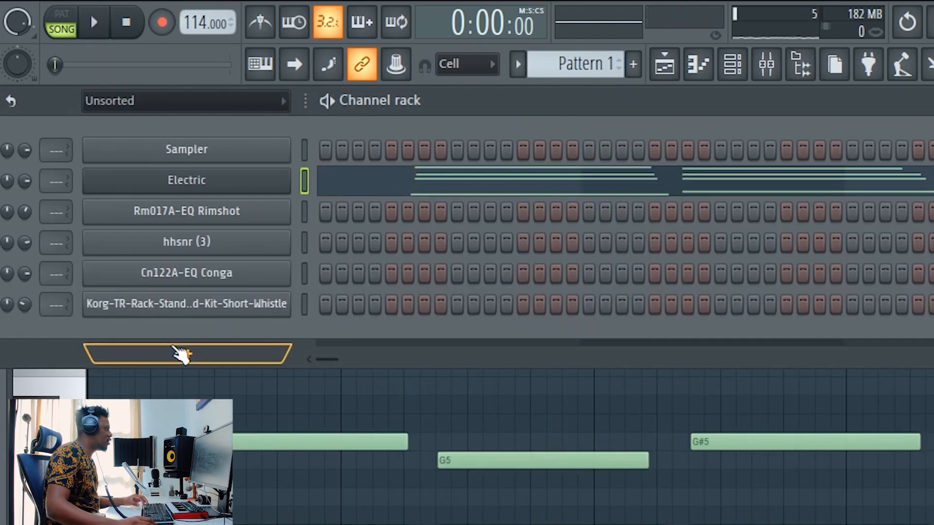
click(180, 354)
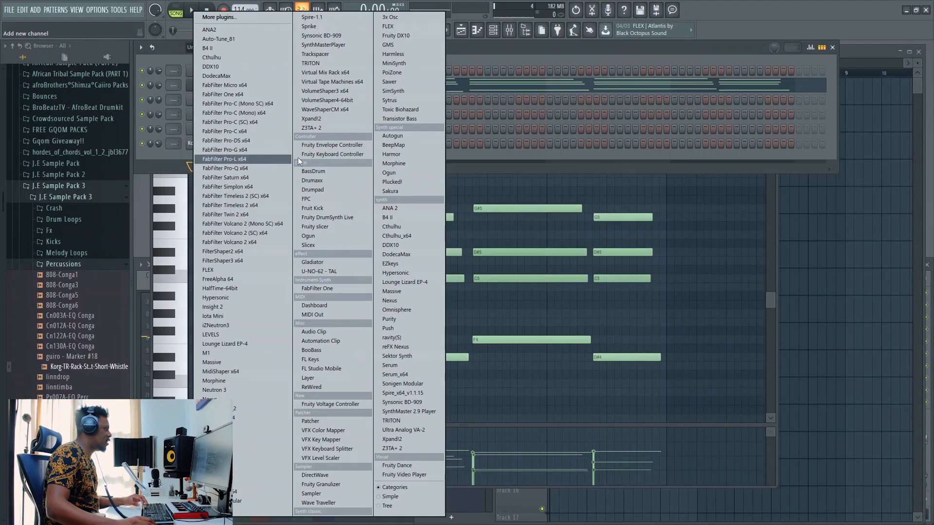
click(393, 164)
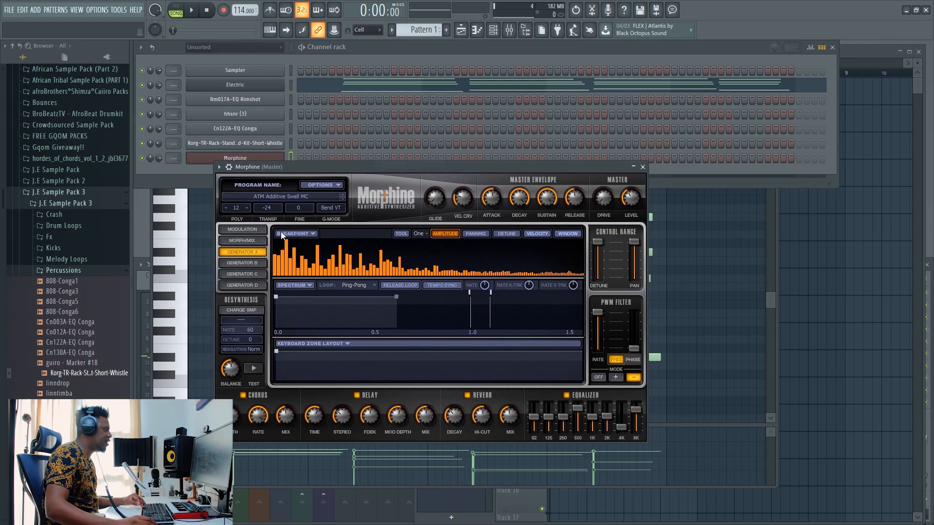
click(299, 195)
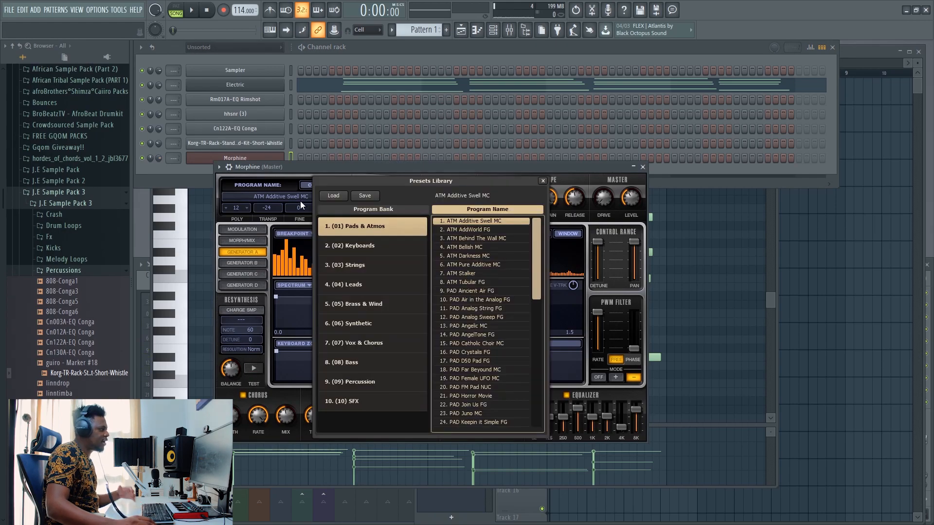
click(377, 305)
click(481, 247)
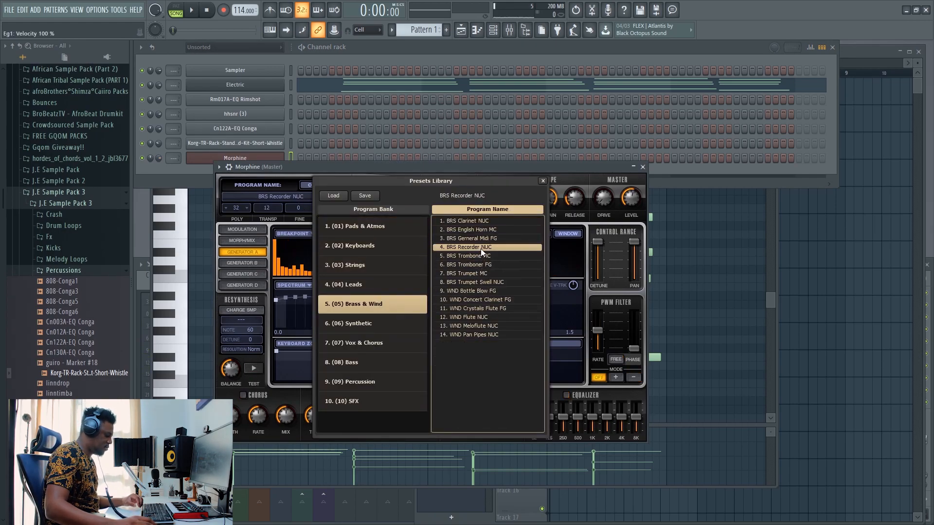
click(482, 256)
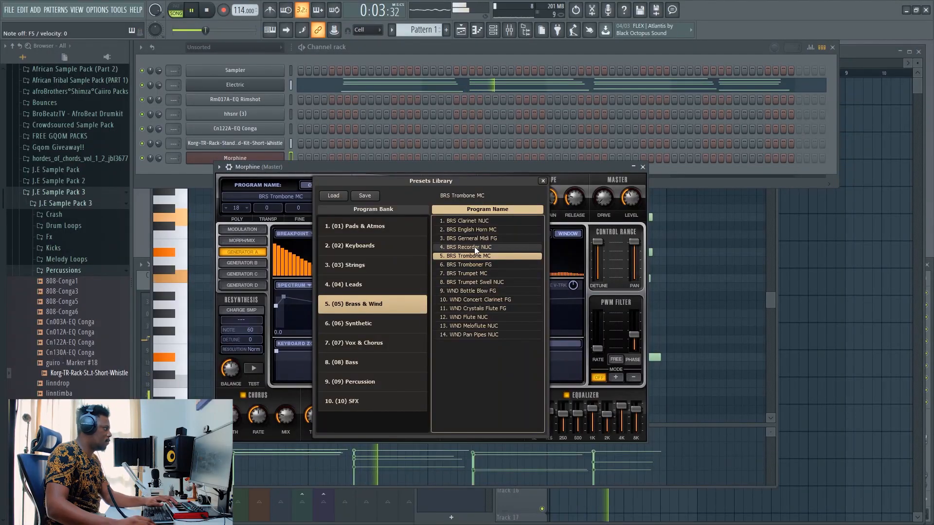
Create Pattern 4 and record a short repeated F5 Morphine note across four bars
click(399, 45)
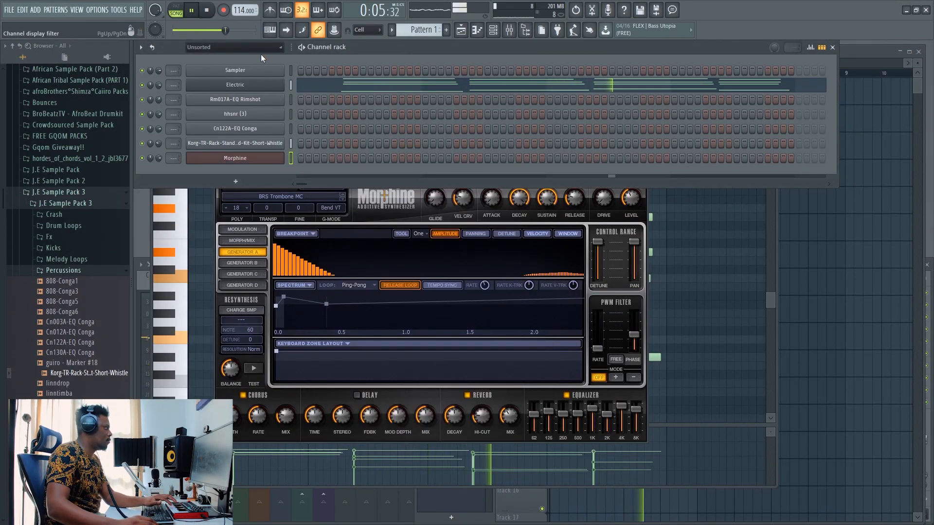
click(208, 12)
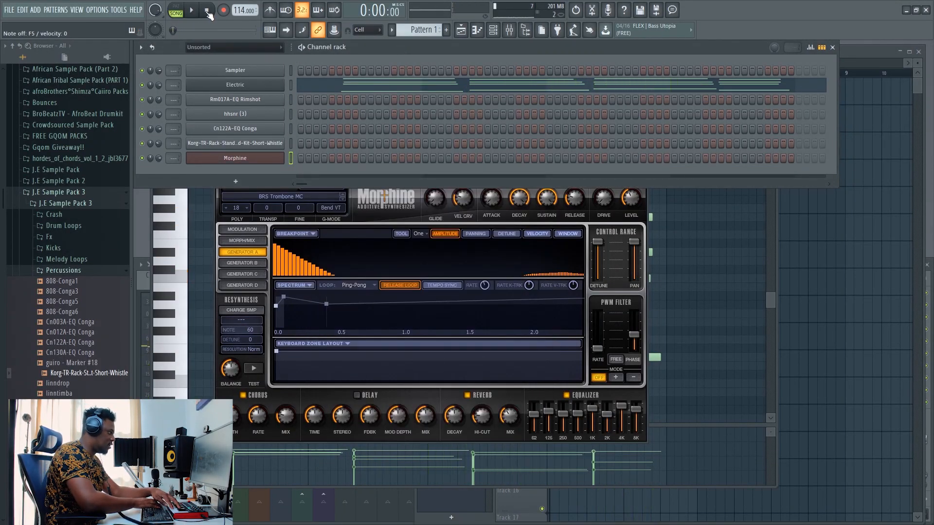
key(F4)
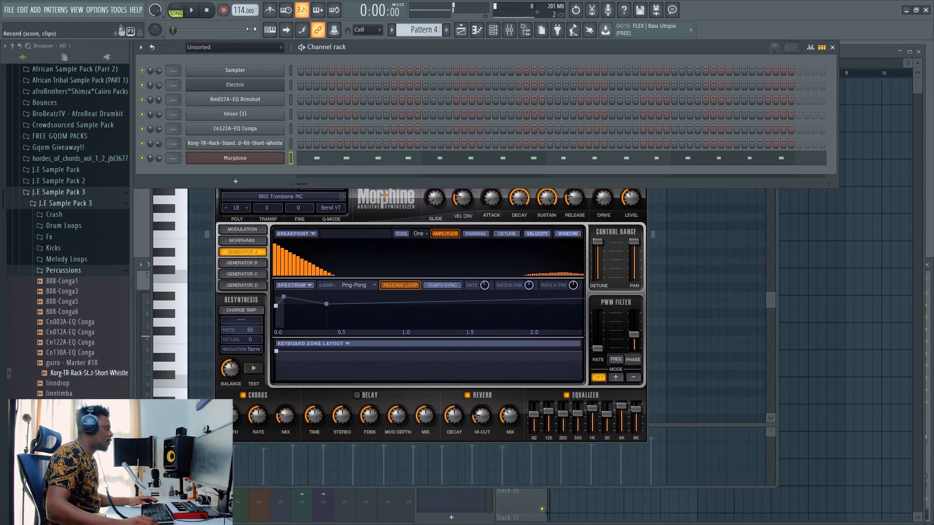
Quantize the recorded Morphine notes with the Default template and delete those in bars 1 to 3
click(374, 165)
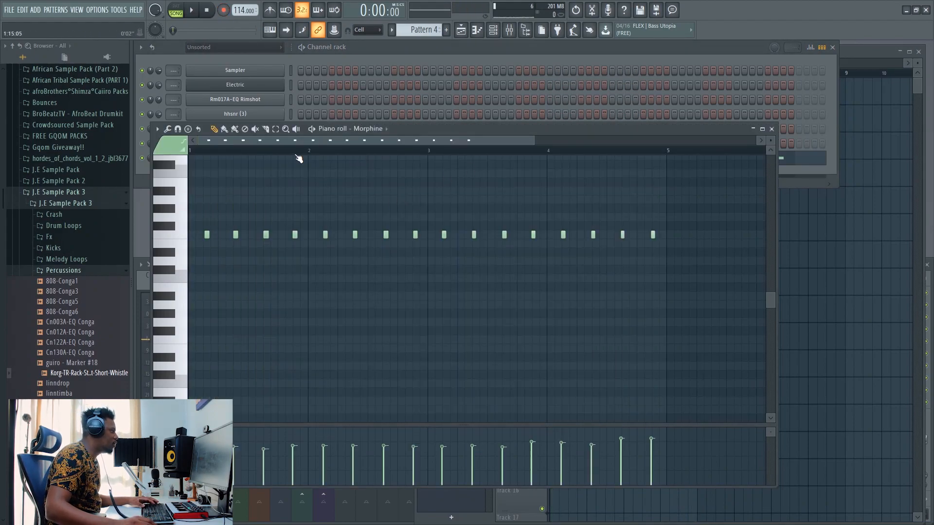
scroll(251, 168, down, 1)
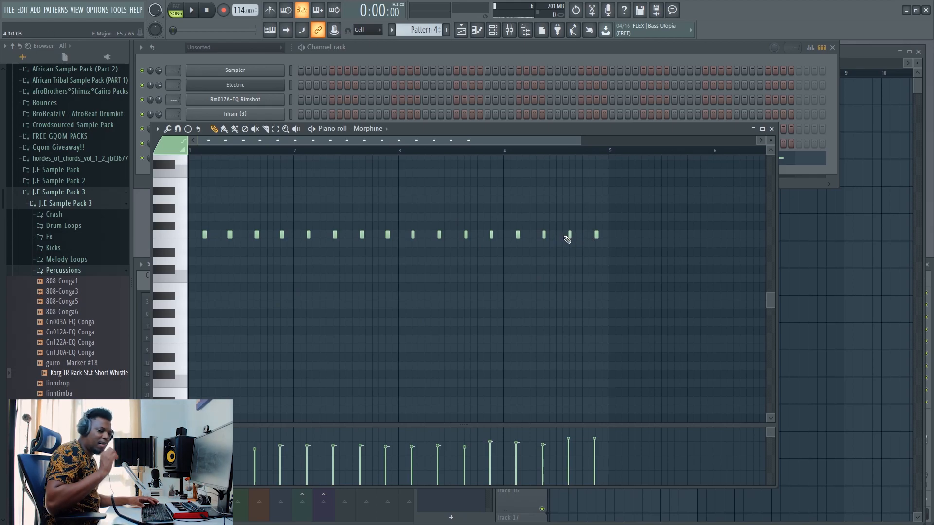
key(alt+q)
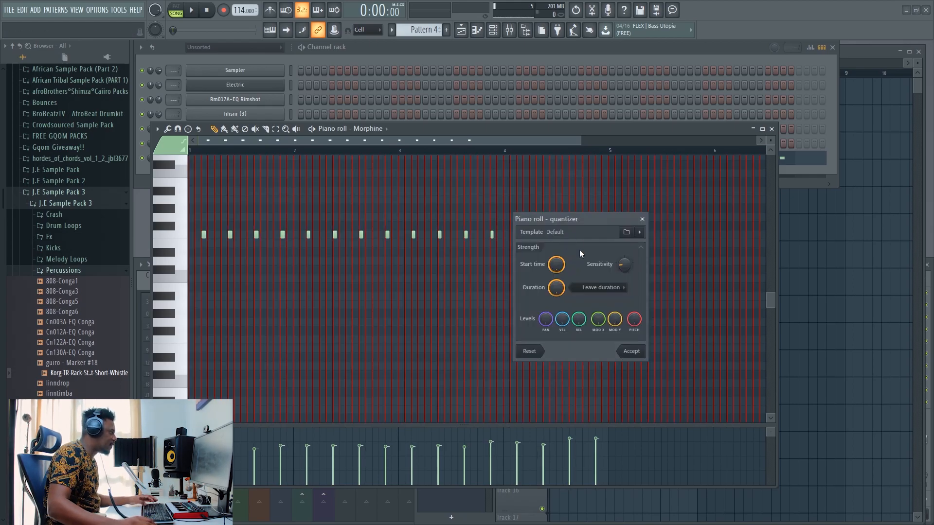
click(631, 351)
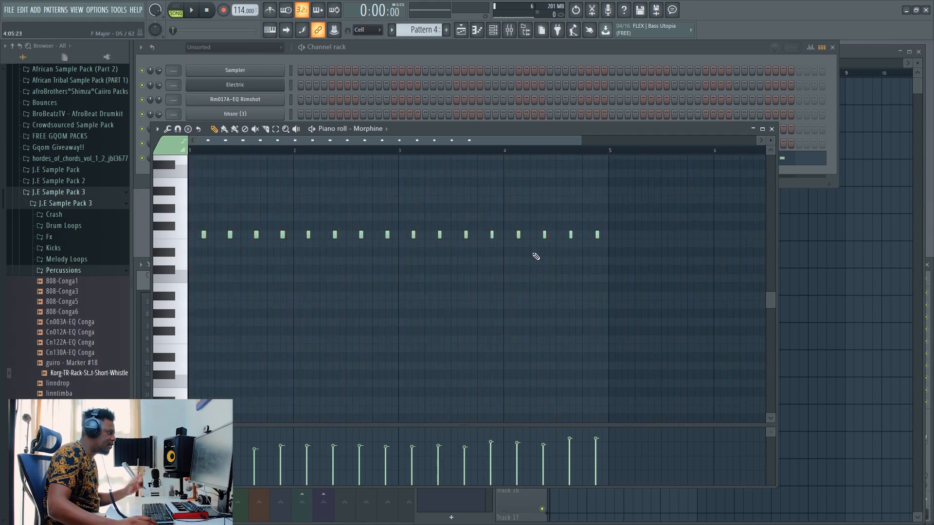
drag(498, 264, 182, 220)
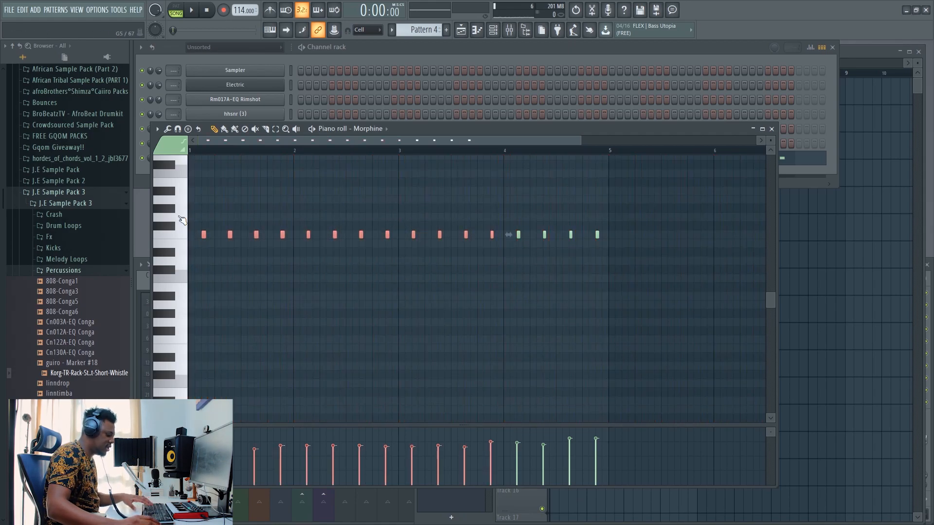
drag(639, 269, 516, 237)
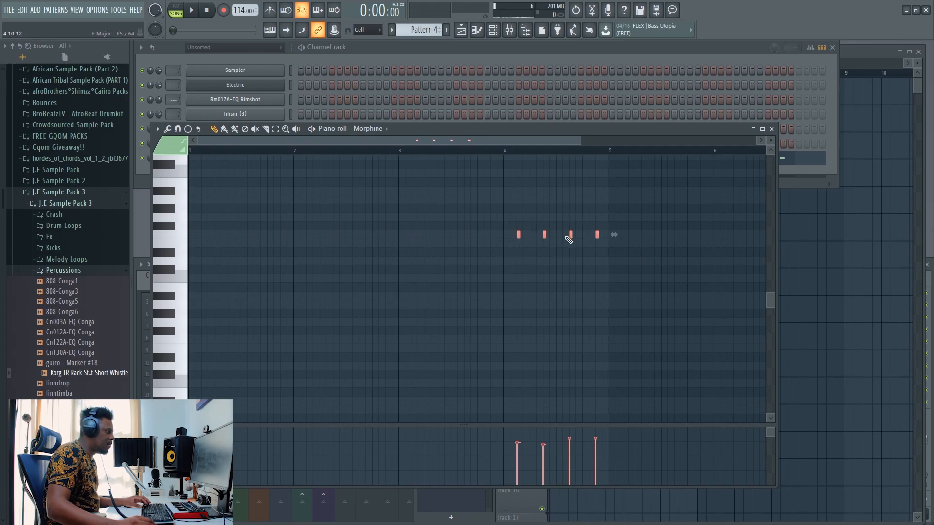
Place Pattern 4 on Track 5, trimmed to its one bar of notes, and repeat the clip through bar 4
click(849, 55)
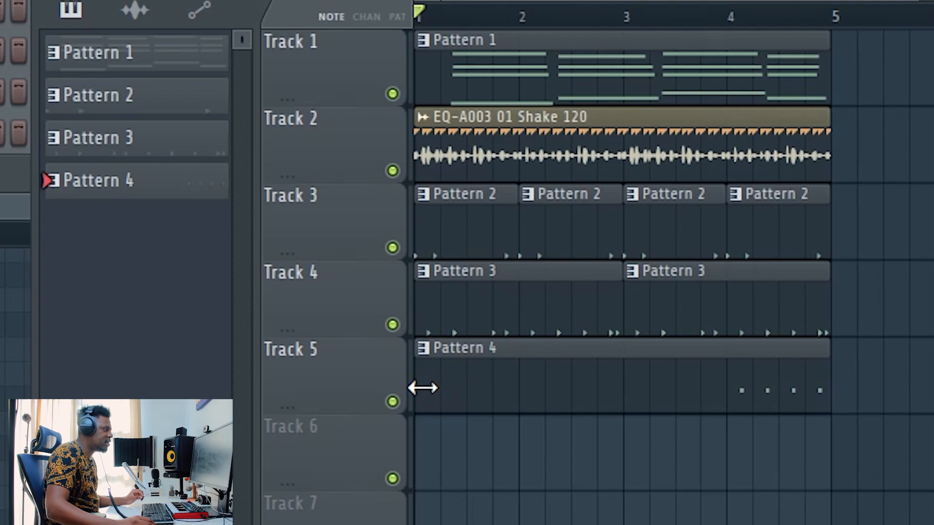
mouse_move(423, 387)
mouse_down()
mouse_move(734, 386)
mouse_move(419, 386)
mouse_up()
key(space)
click(539, 400)
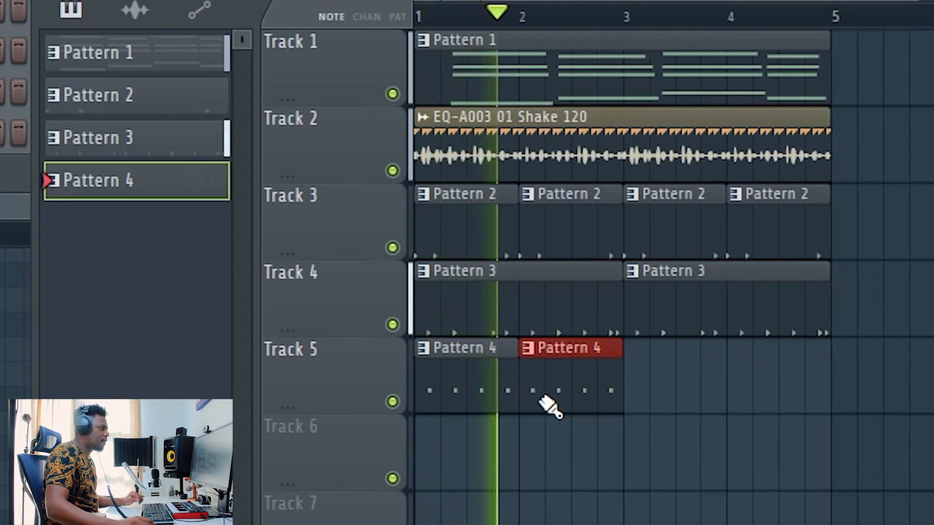
drag(540, 401, 767, 396)
key(space)
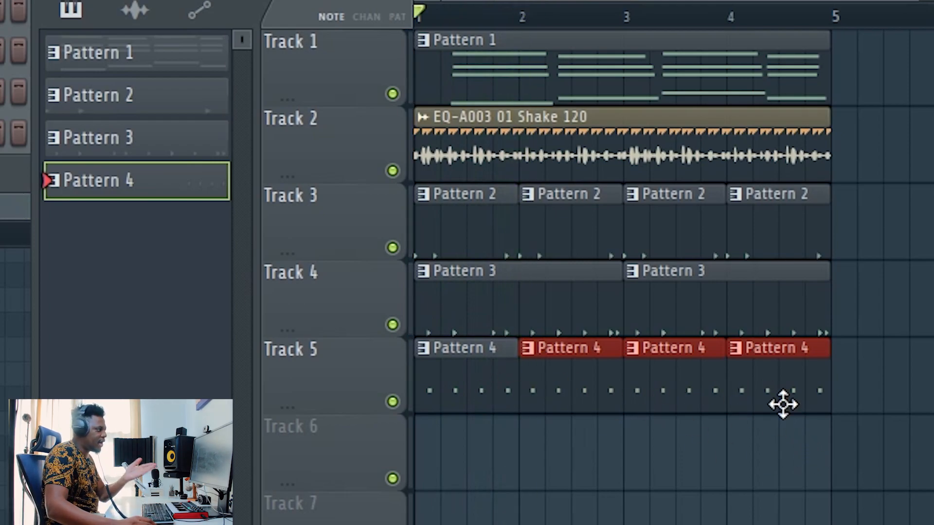
Open Pattern 4's Morphine notes in the piano roll and quantize them again with the Default template
key(space)
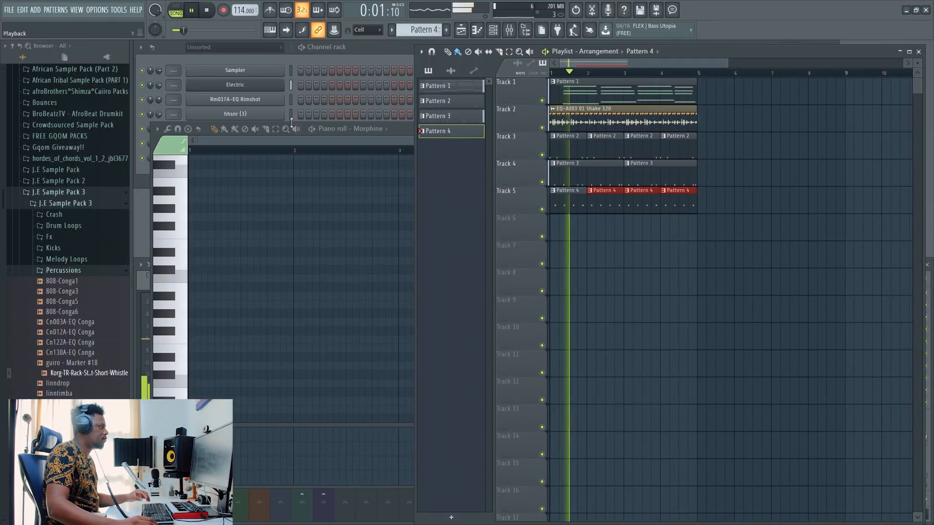
double_click(565, 204)
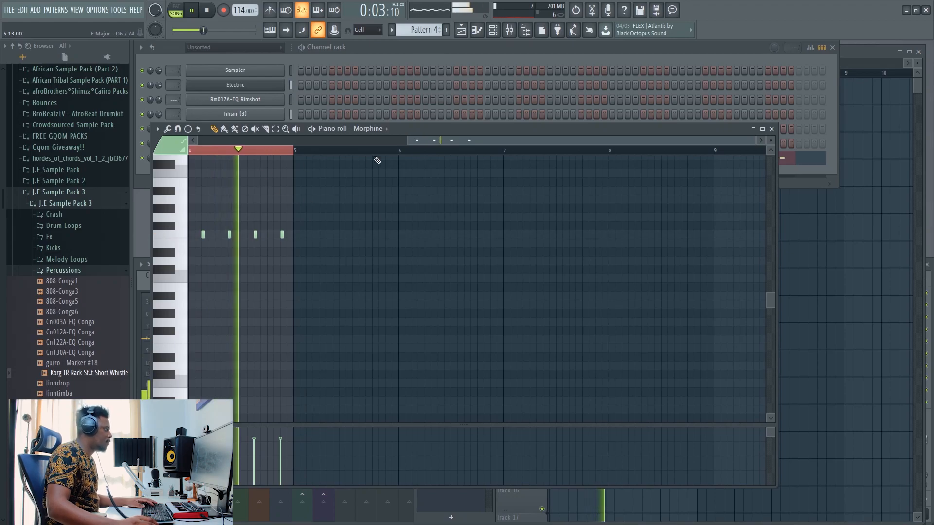
scroll(352, 151, up, 1)
double_click(458, 141)
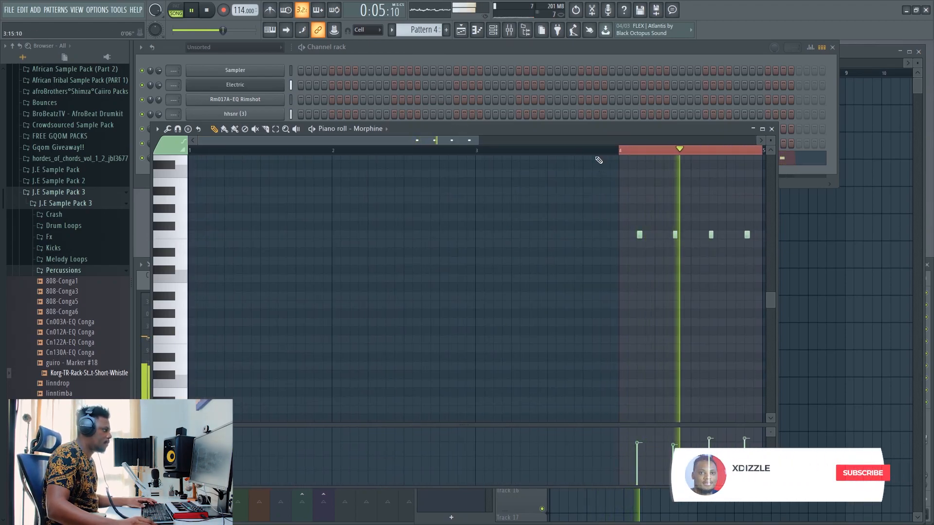
drag(442, 142, 540, 141)
key(space)
scroll(417, 151, up, 3)
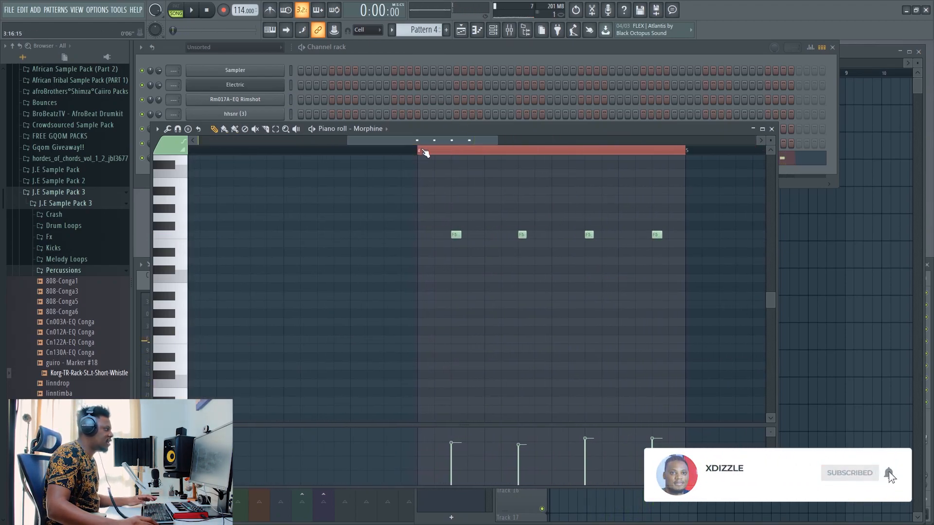
drag(446, 140, 469, 141)
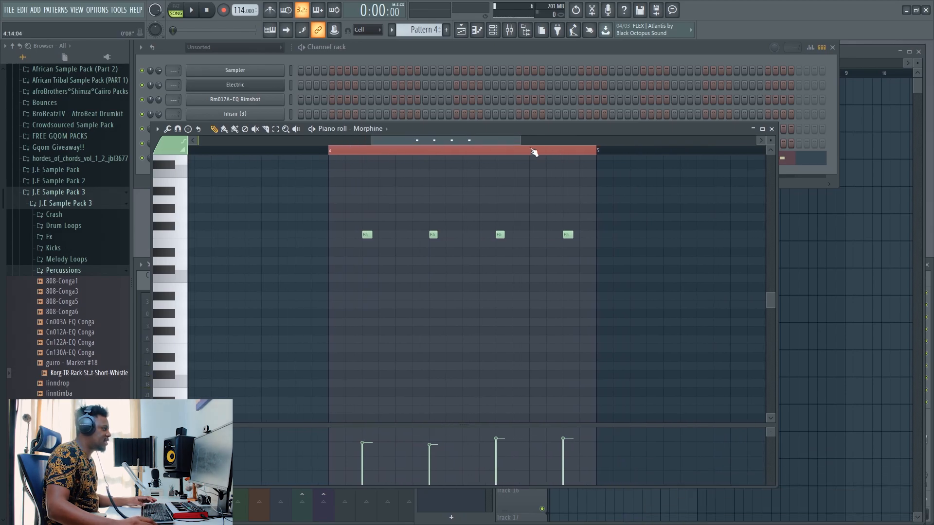
key(alt+q)
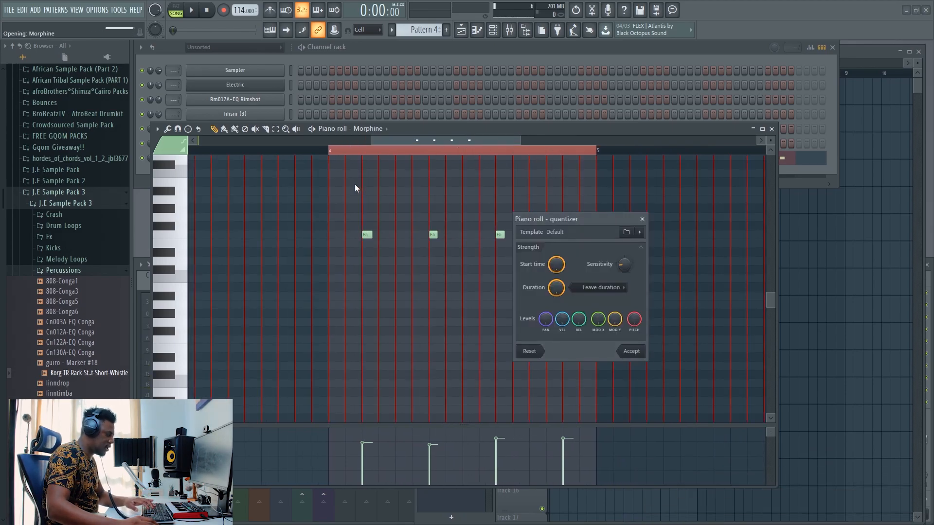
key(Return)
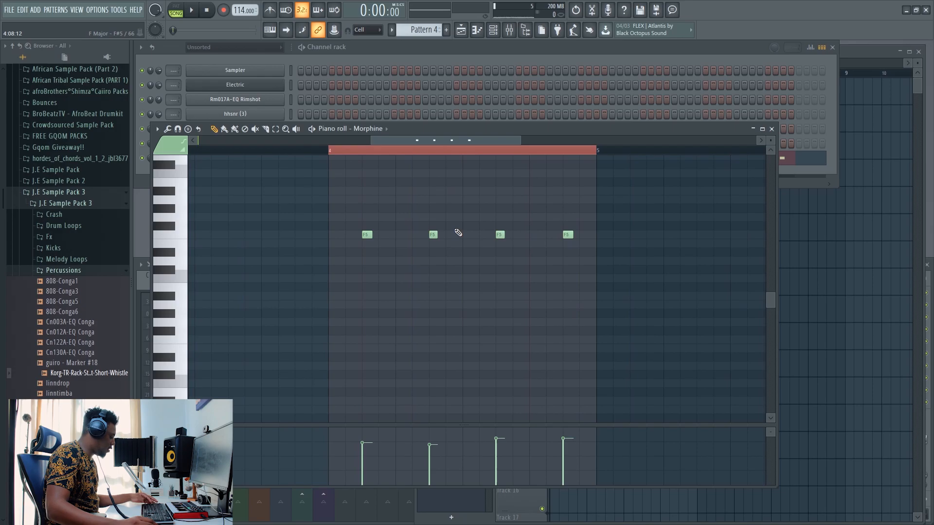
Shorten all four Morphine notes of Pattern 4 with snapping set to (none) and play them back
key(ctrl+a)
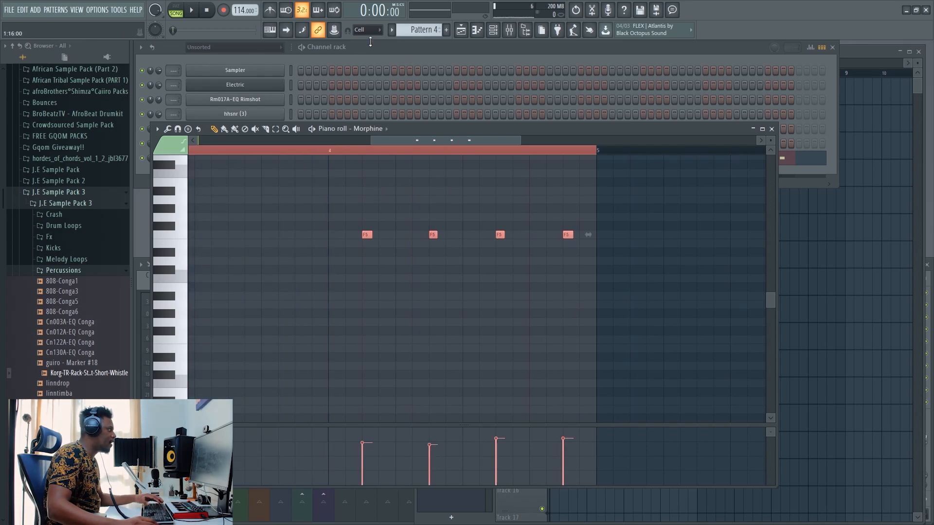
click(365, 30)
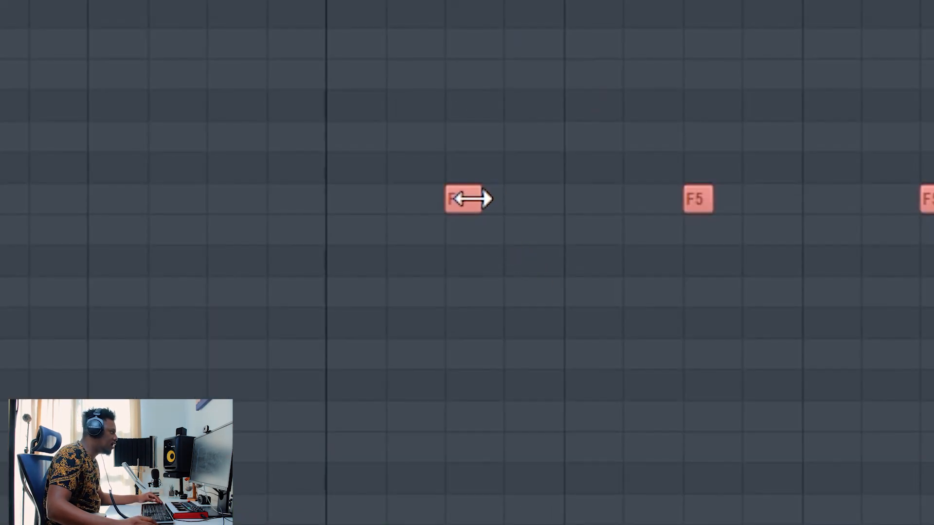
scroll(442, 228, up, 5)
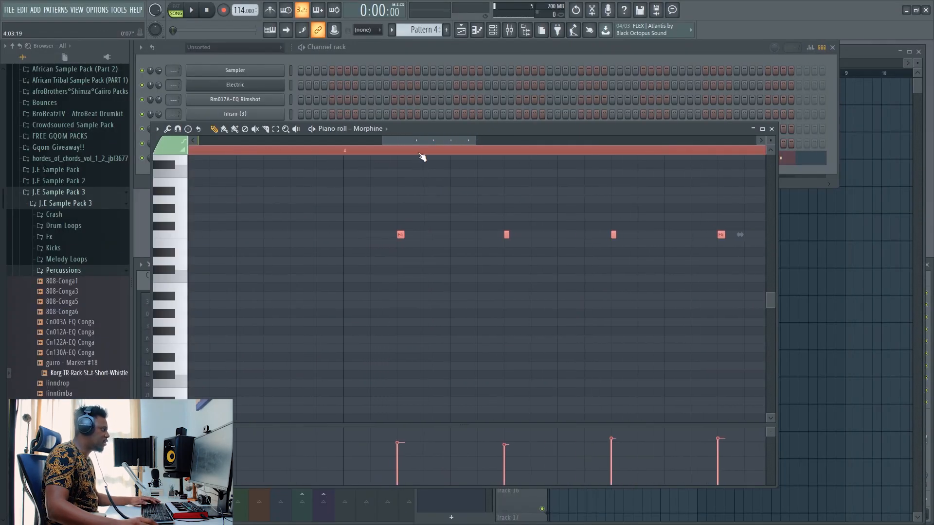
key(space)
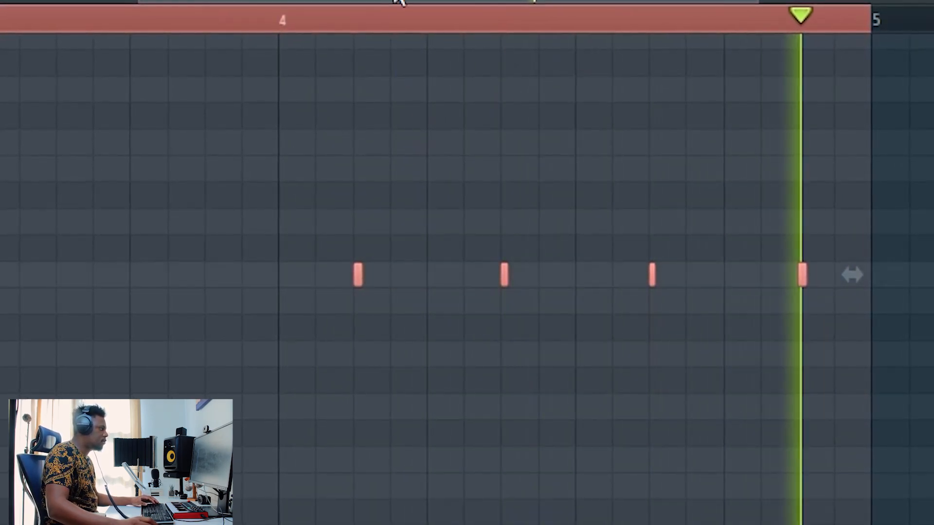
key(F6)
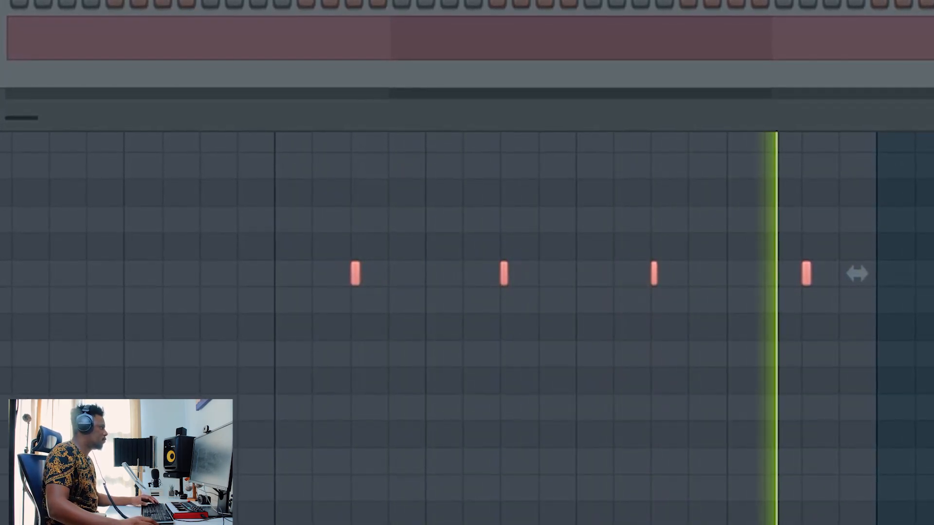
Transpose the four Morphine notes of Pattern 4 down one octave and play the arrangement
key(space)
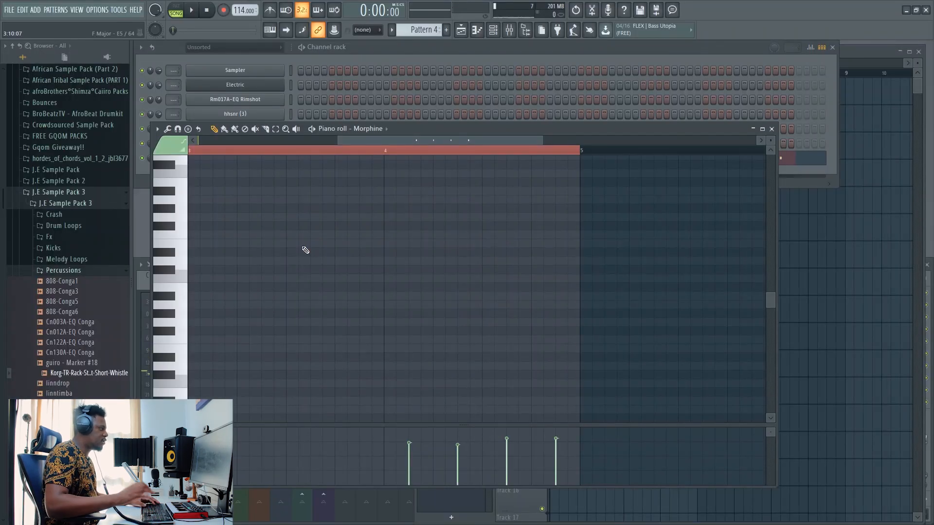
scroll(400, 260, up, 4)
key(space)
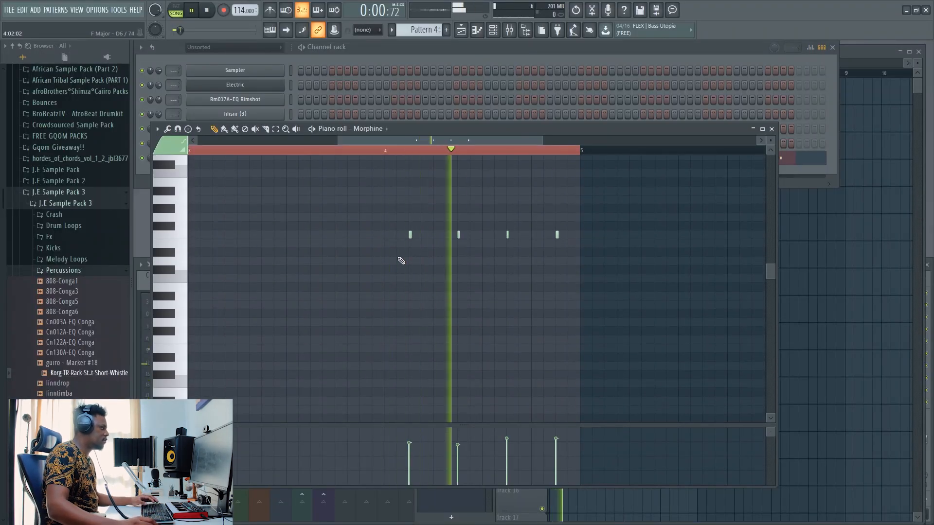
scroll(400, 261, up, 4)
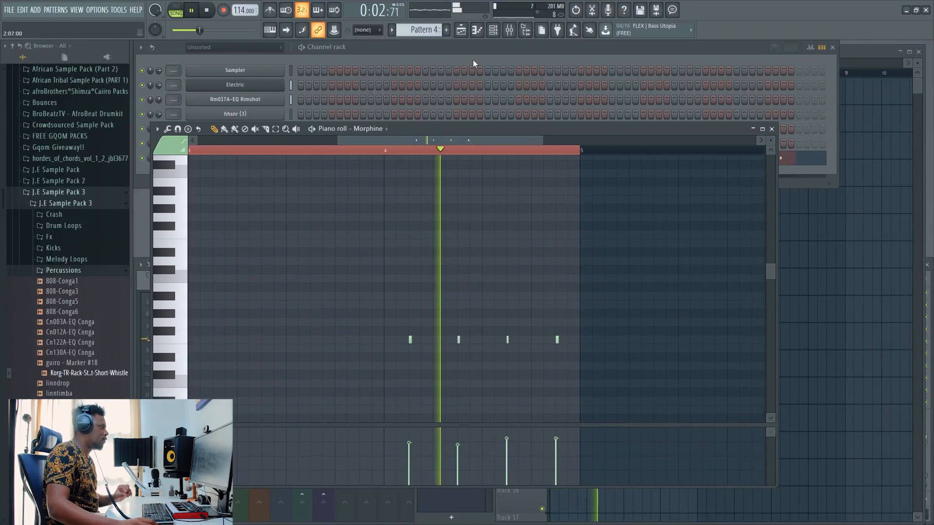
click(504, 58)
click(852, 49)
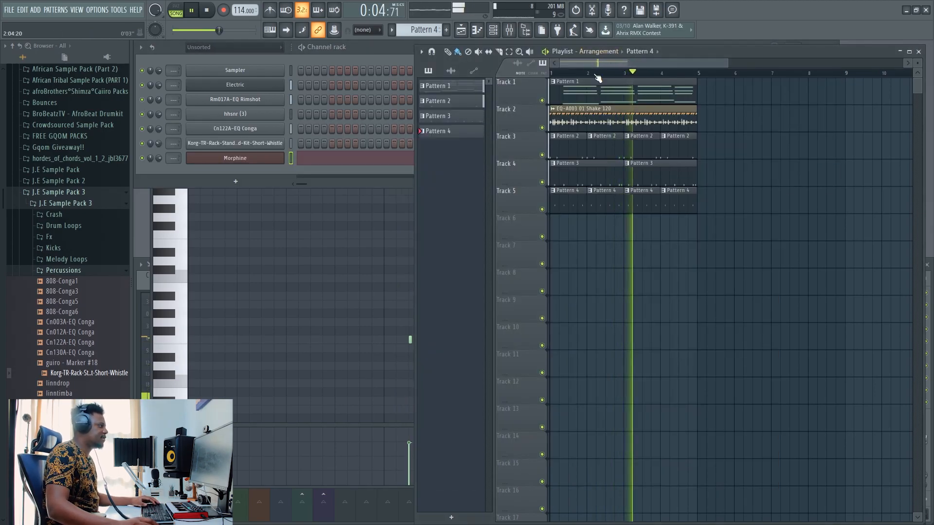
Audition samples in the Percussions folder and add Px163A-EQ Perc as a new channel
click(173, 49)
scroll(69, 296, down, 4)
click(69, 292)
click(68, 282)
click(88, 355)
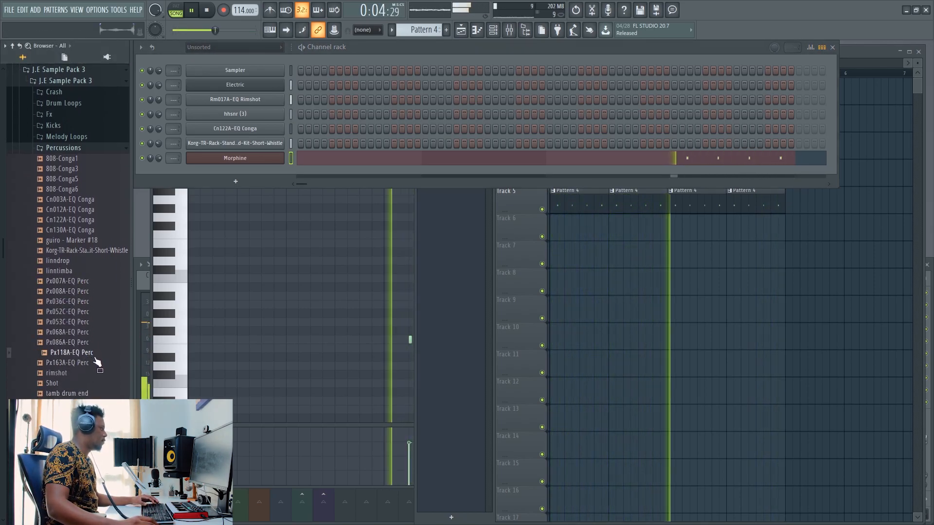
click(71, 362)
drag(71, 362, 262, 169)
In Pattern 2, add a Px163A-EQ Perc hit on step 7 and lower that channel's volume to about 55%
click(845, 58)
key(space)
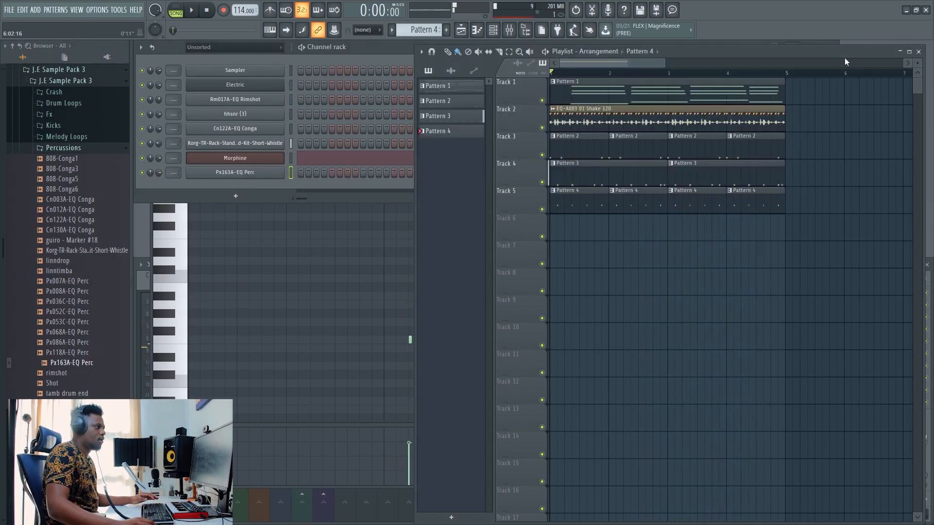
double_click(570, 152)
click(393, 49)
key(space)
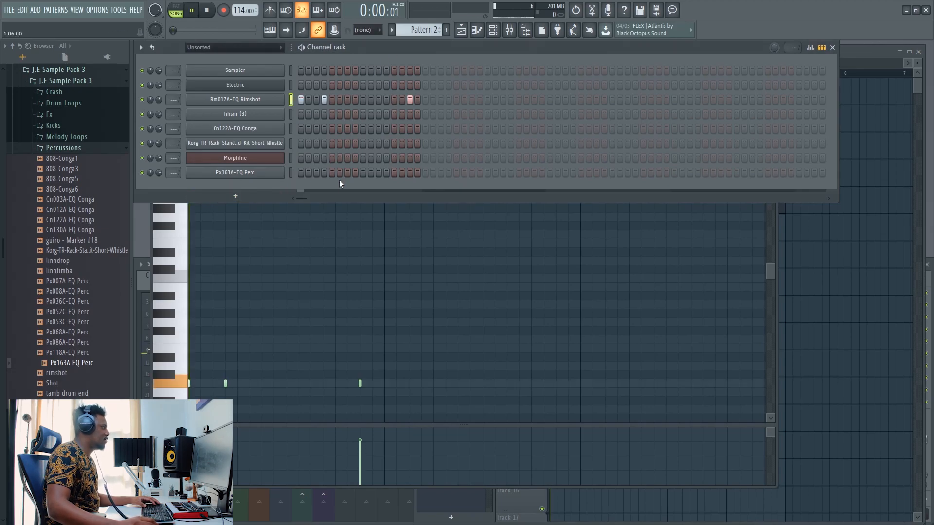
click(347, 173)
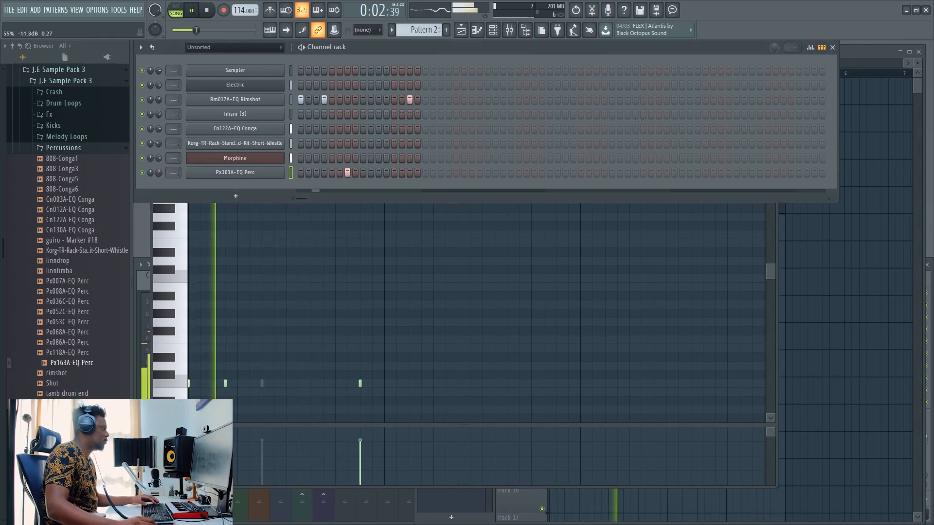
Create an empty Pattern 5 and place the rimshot sample as an audio clip at the start of Track 7
click(67, 383)
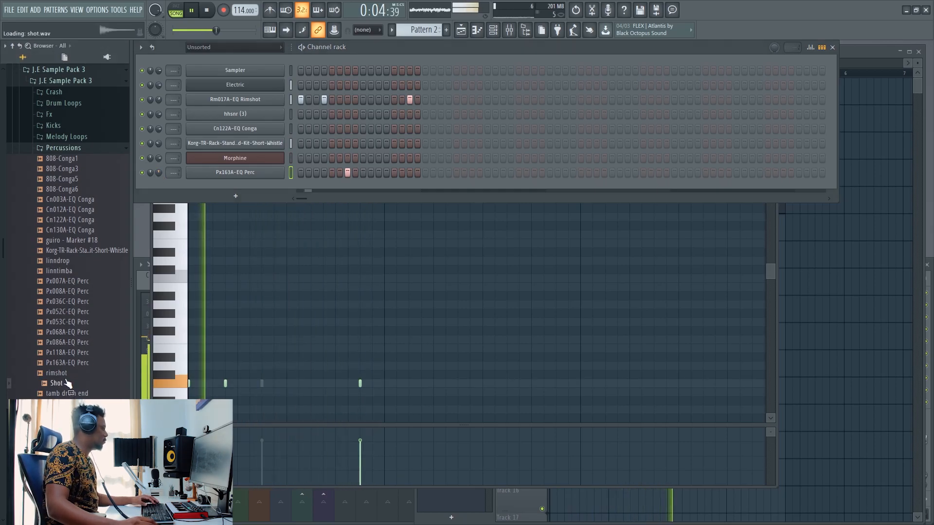
key(F5)
key(space)
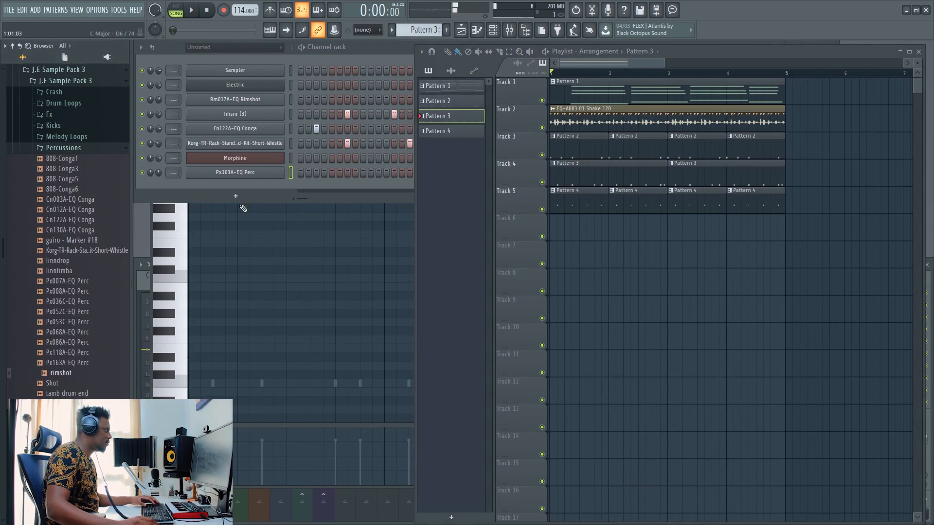
key(KP_Add)
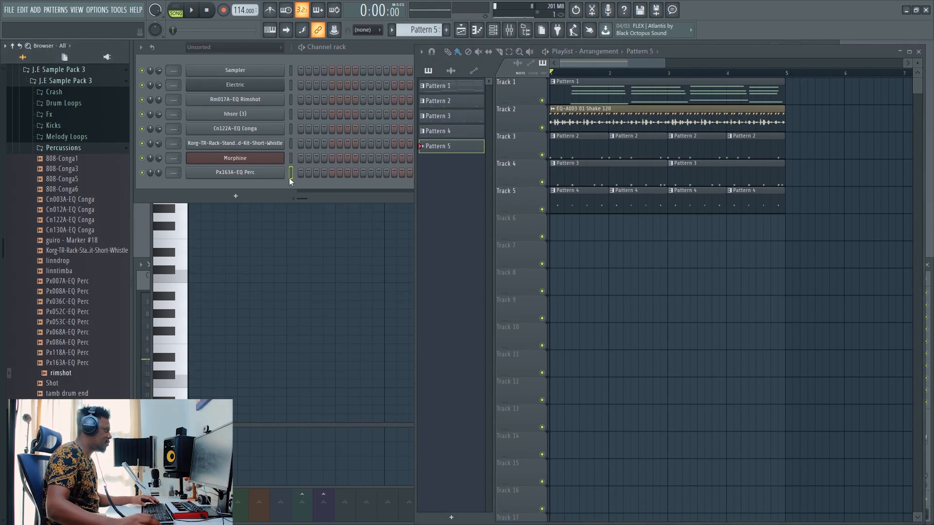
drag(539, 235, 614, 265)
Slice the rimshot clip on Track 7 at the end of bar 4, delete the remainder and play the arrangement
scroll(644, 170, down, 4)
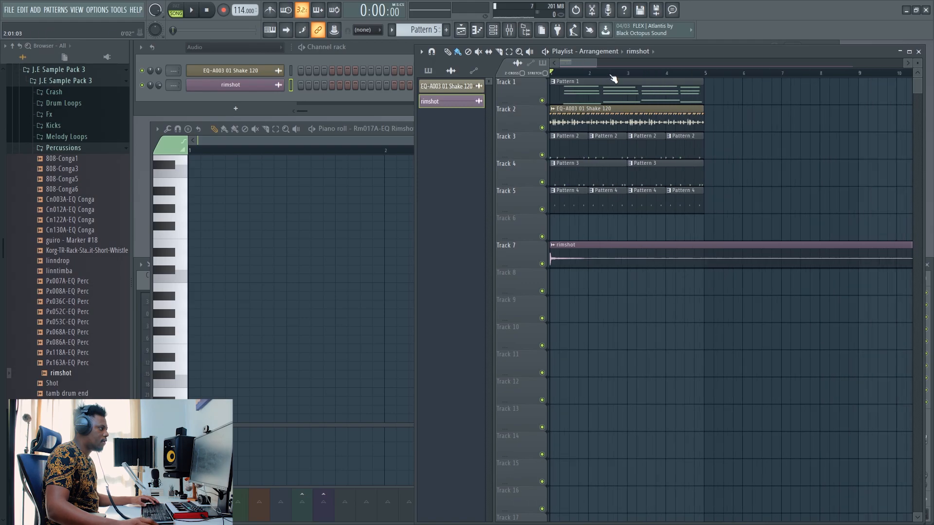
scroll(611, 72, down, 10)
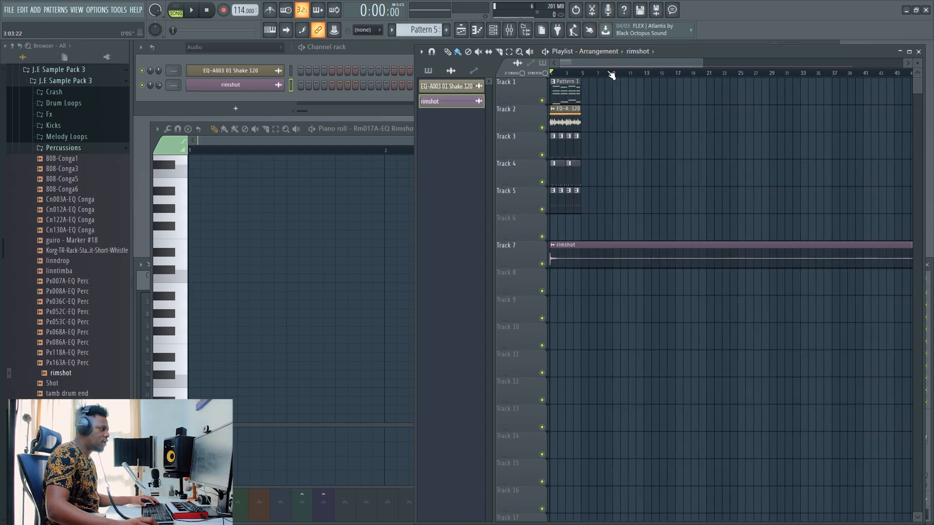
scroll(560, 76, up, 7)
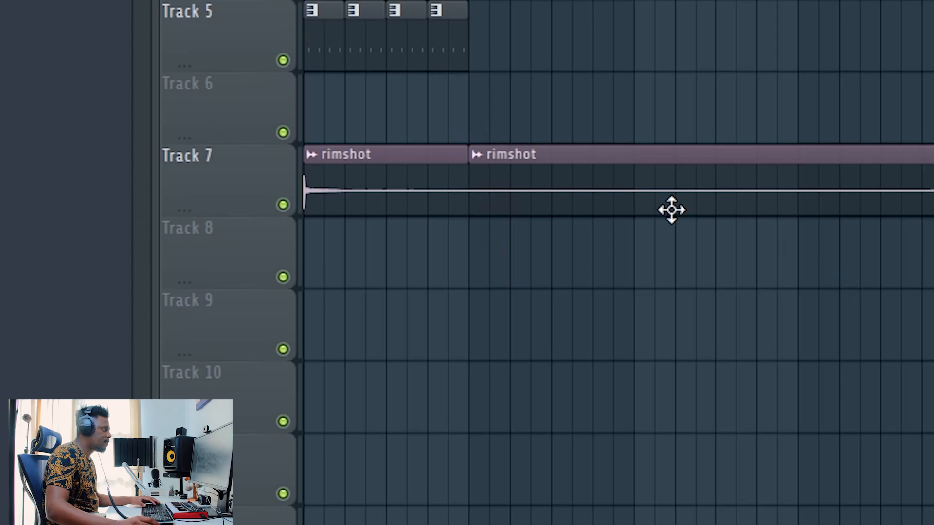
right_click(696, 213)
key(space)
scroll(575, 62, up, 3)
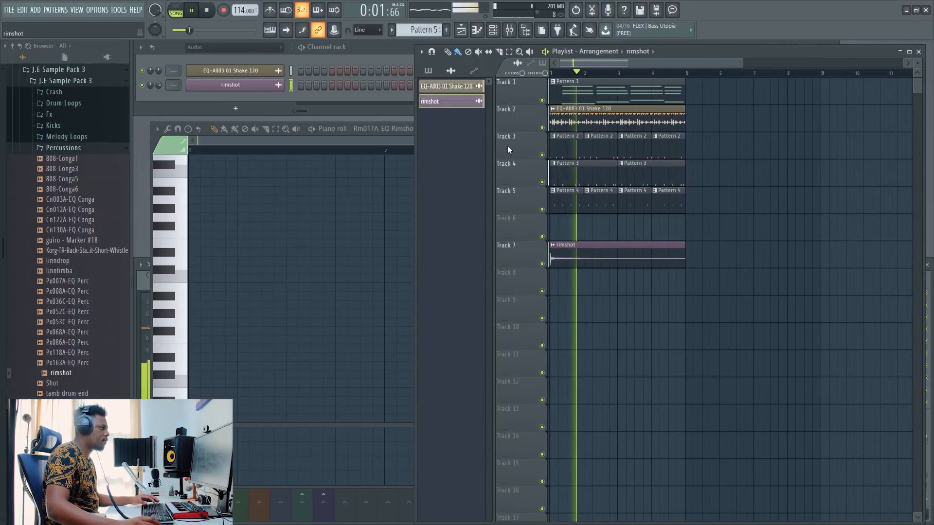
Lower the rimshot clip's volume to about 54% and audition conga samples from the Percussions folder
double_click(630, 255)
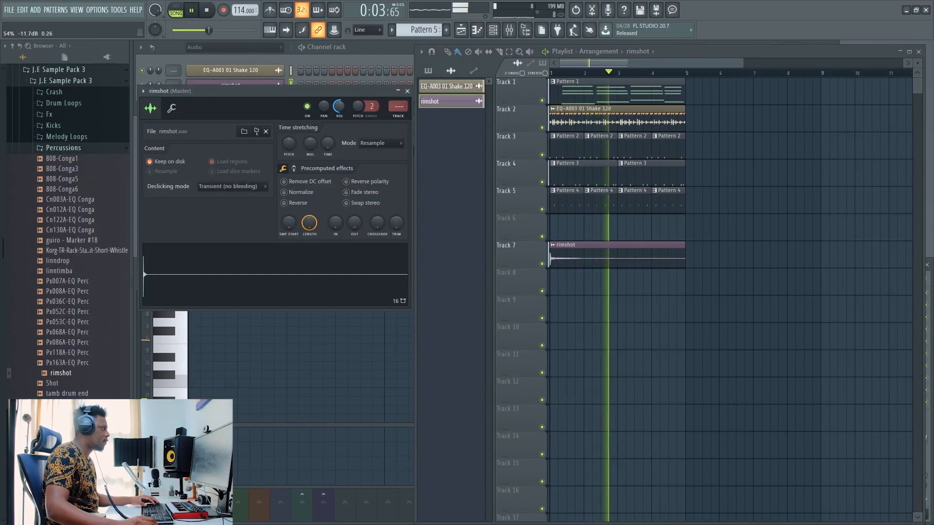
click(408, 91)
click(69, 179)
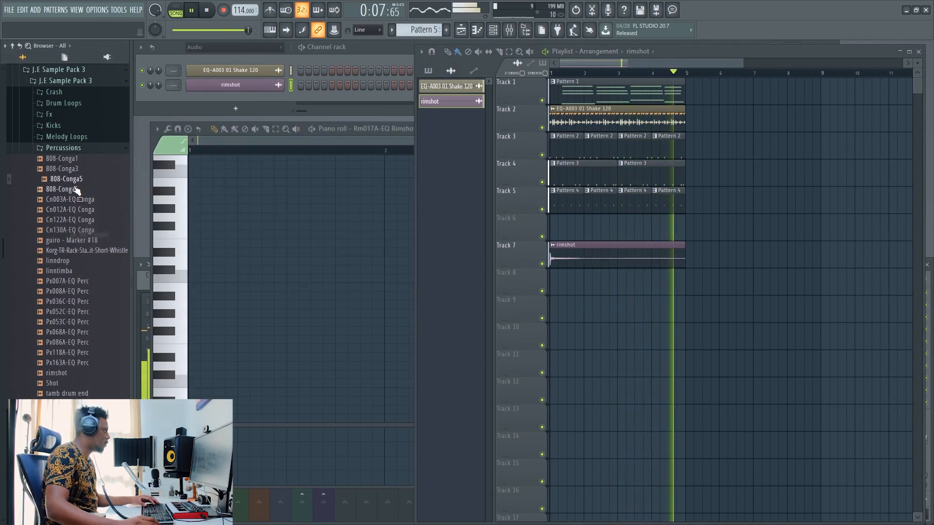
click(74, 209)
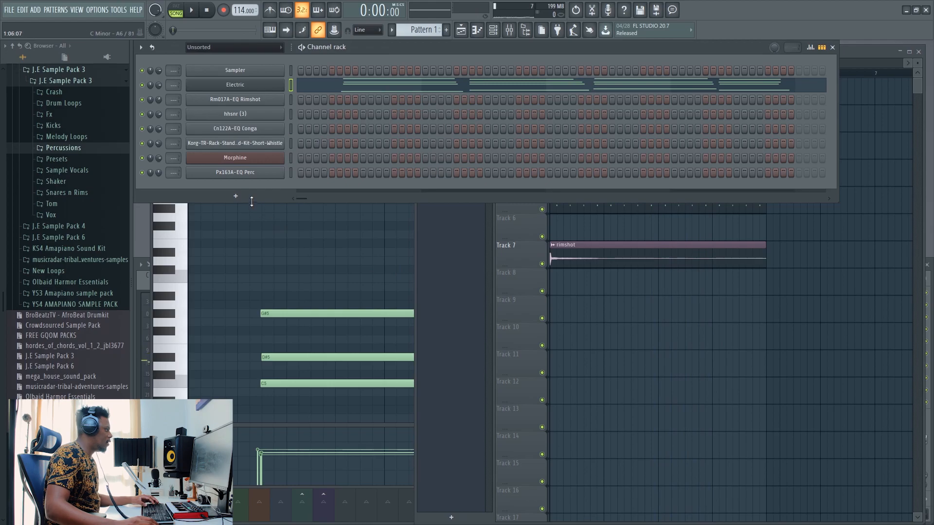
Add a Fruity DX10 channel with Pattern 1 selected and load its Log Drum preset
click(237, 196)
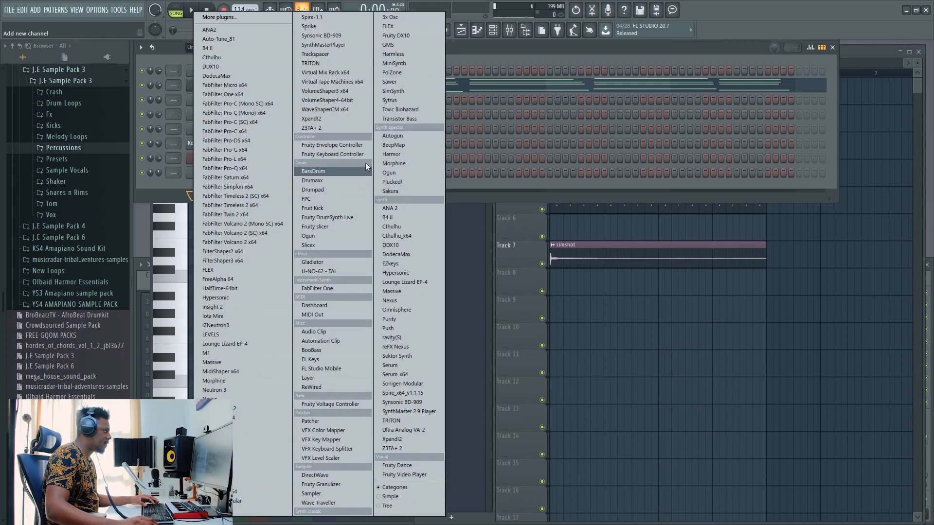
click(403, 37)
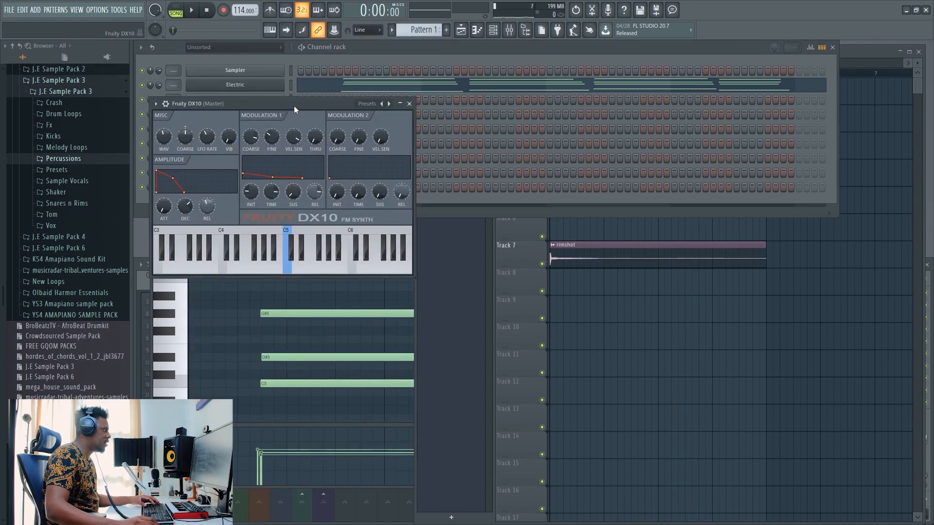
drag(165, 102, 294, 129)
click(512, 132)
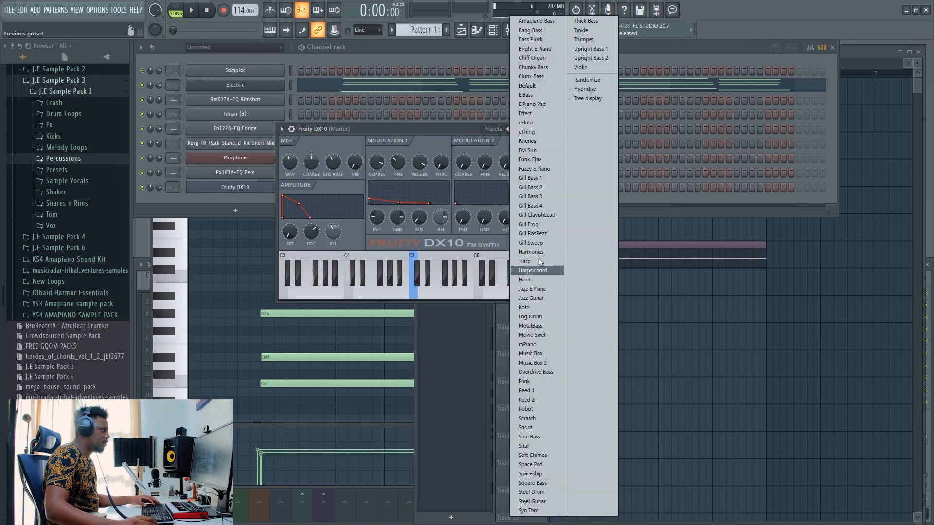
click(540, 318)
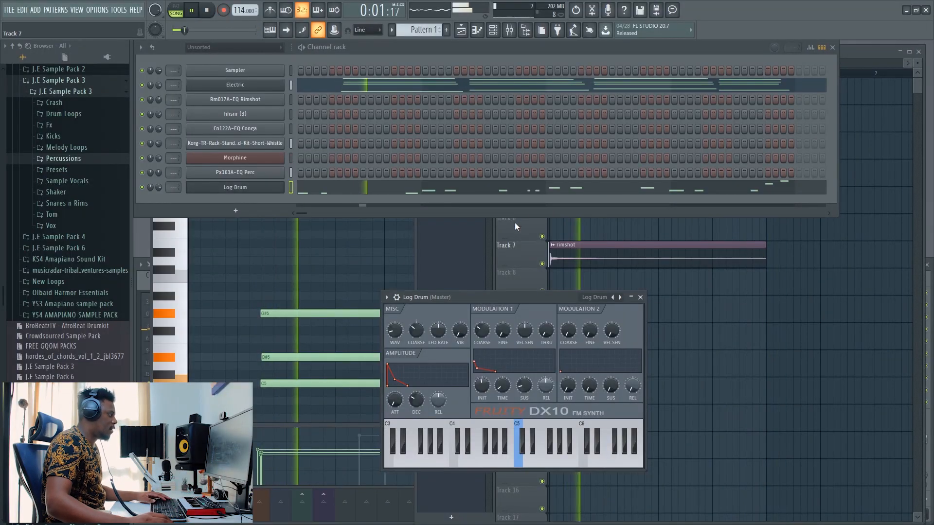
Open the recorded Log Drum notes of Pattern 1 in the piano roll, quantize them and play them back
click(432, 194)
key(alt+q)
key(Return)
key(space)
key(space)
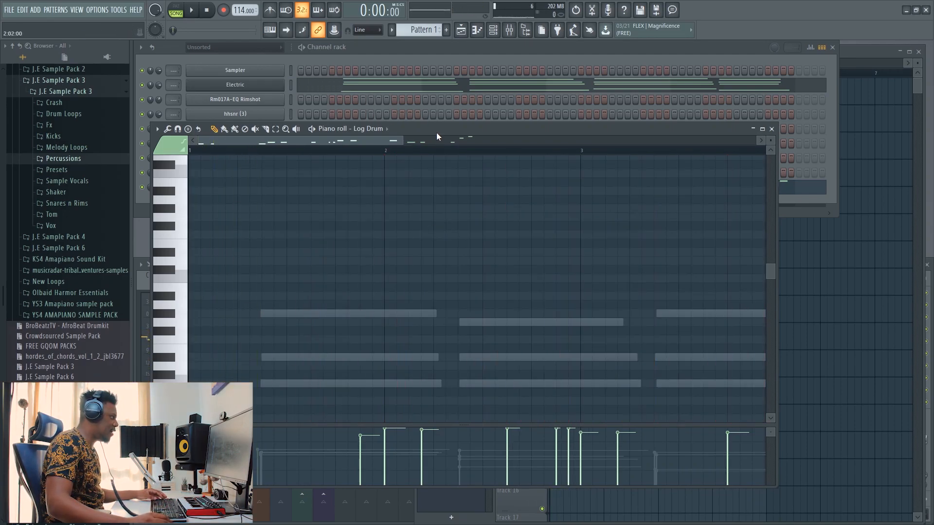
Level the velocities of the Log Drum notes in bars 1 to 3 and play the whole part back
drag(436, 132, 462, 64)
drag(267, 361, 288, 221)
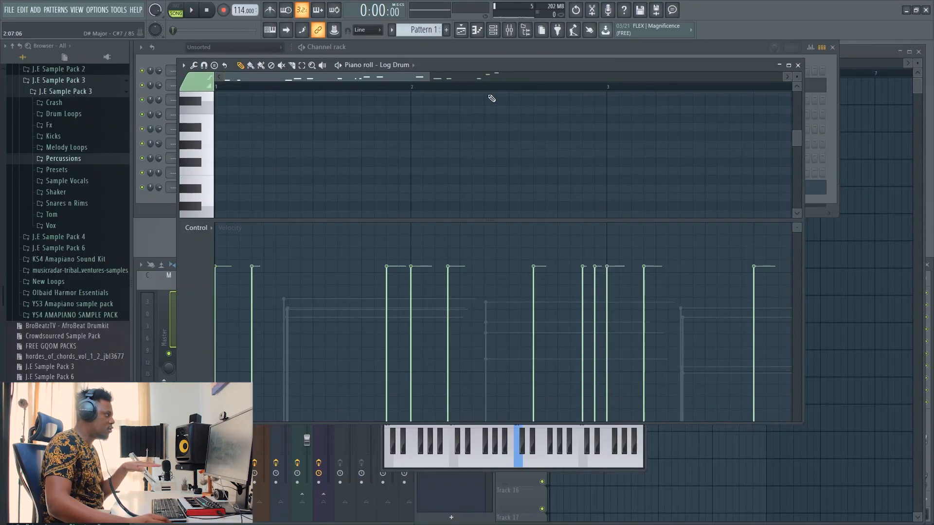
click(474, 47)
click(377, 186)
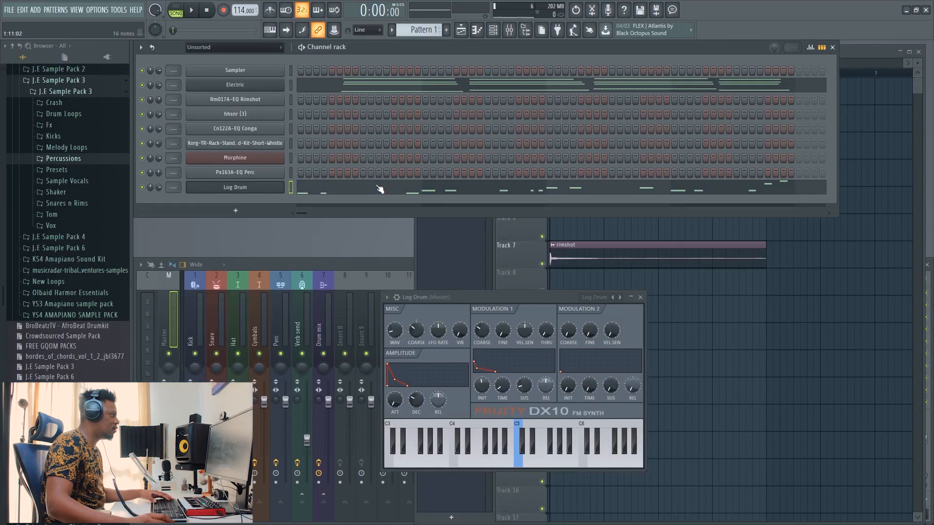
click(379, 188)
scroll(370, 92, down, 3)
scroll(419, 163, down, 8)
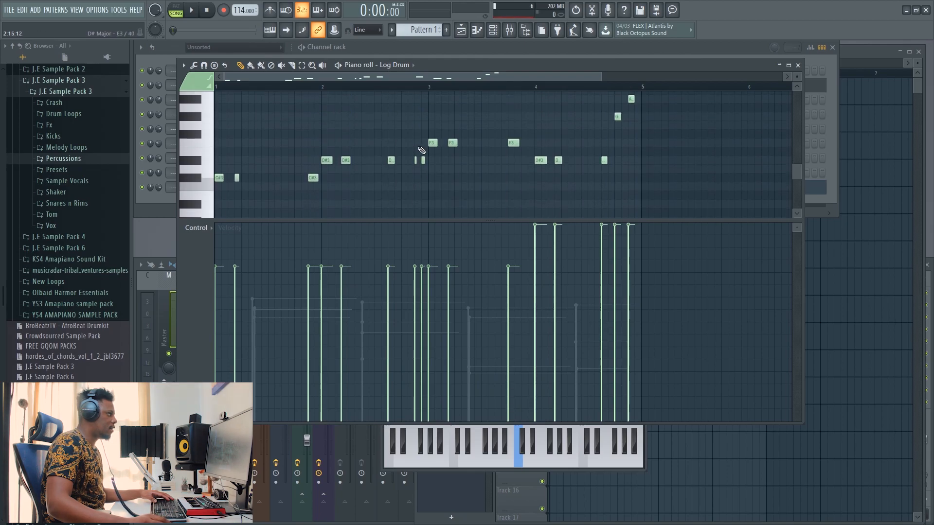
drag(440, 228, 431, 302)
key(space)
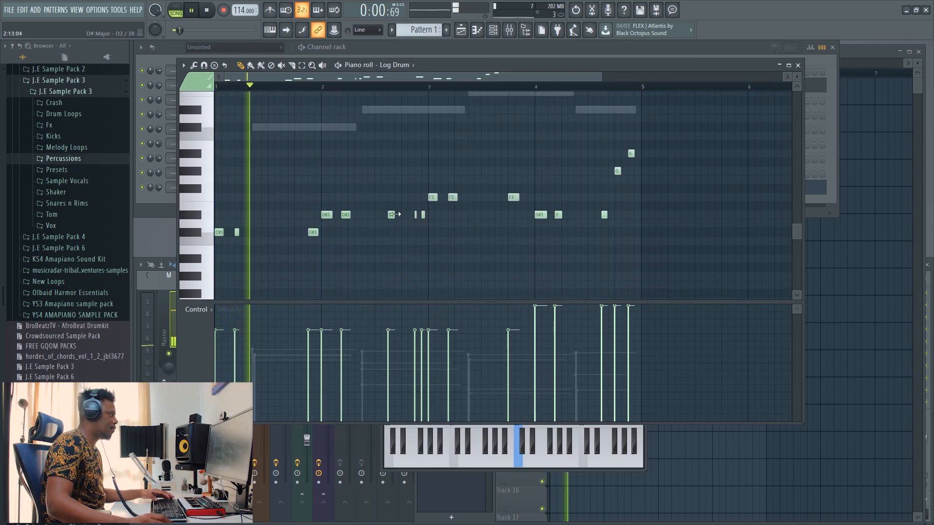
Open the Log Drum channel's synth settings and lengthen its amplitude decay during playback
drag(429, 61, 439, 150)
click(398, 54)
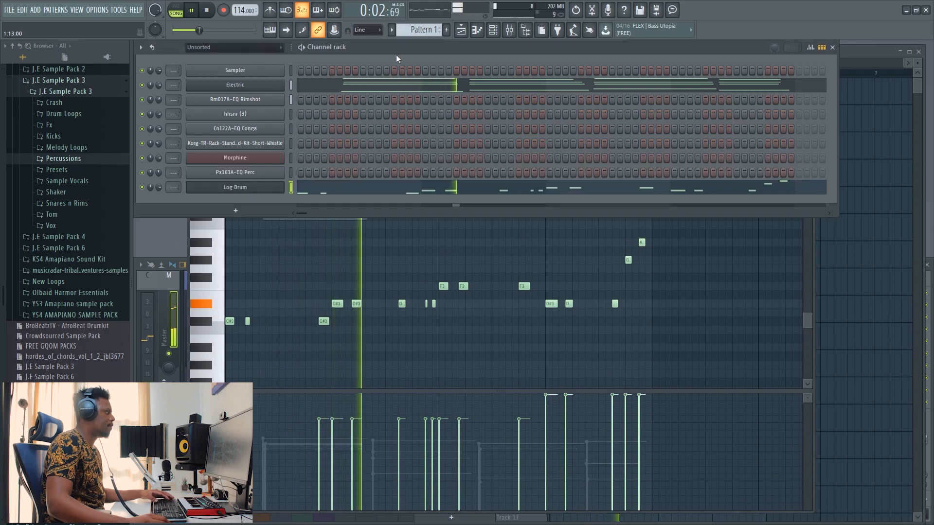
click(234, 188)
drag(418, 401, 418, 398)
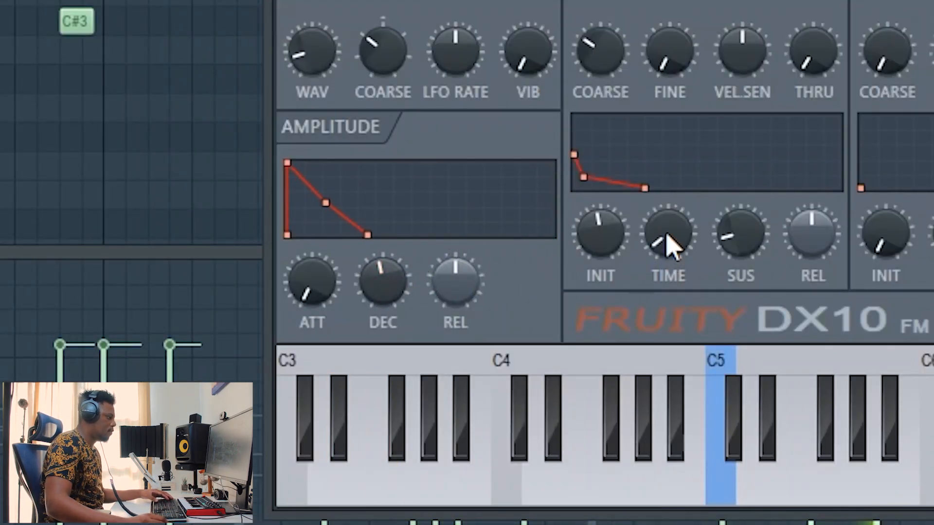
Fine-tune the initial level, time and sustain of the Log Drum's Modulation 1 envelope while the beat plays
drag(600, 234, 600, 230)
drag(668, 234, 672, 242)
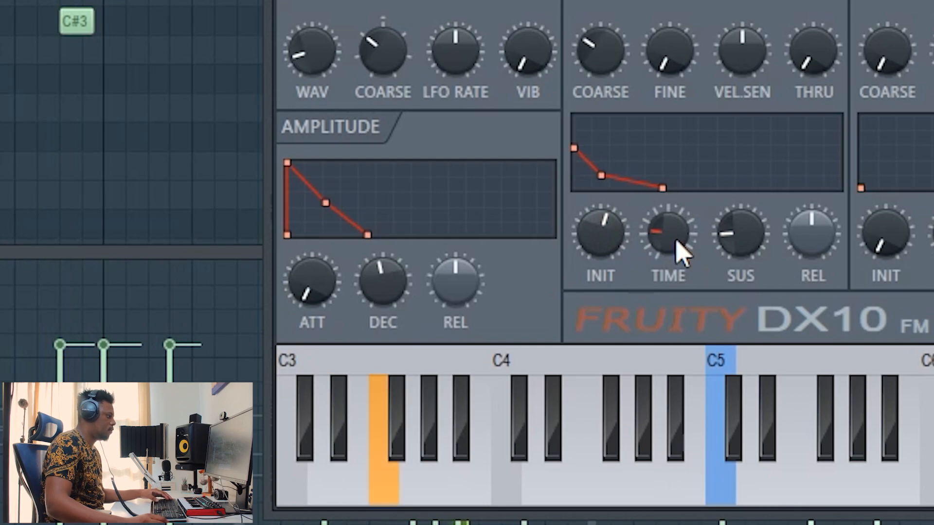
drag(733, 241, 734, 239)
drag(675, 254, 677, 244)
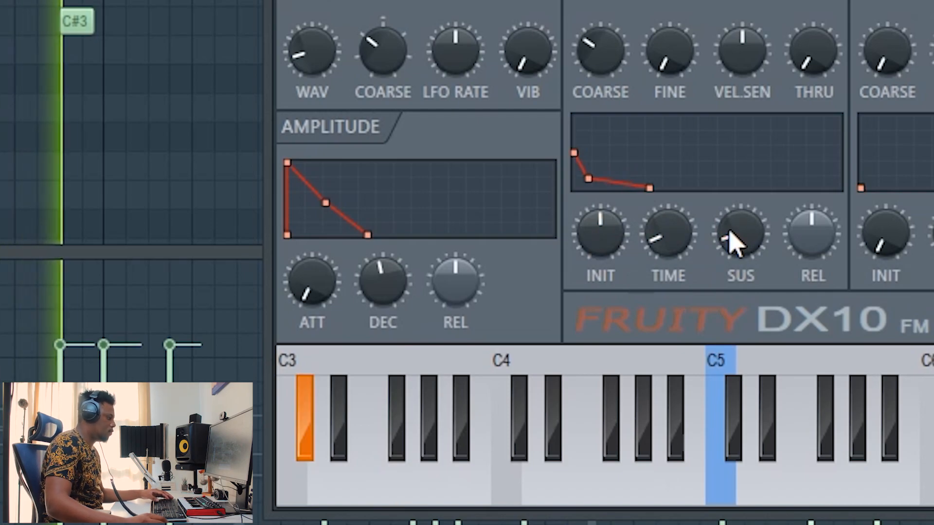
drag(729, 232, 729, 220)
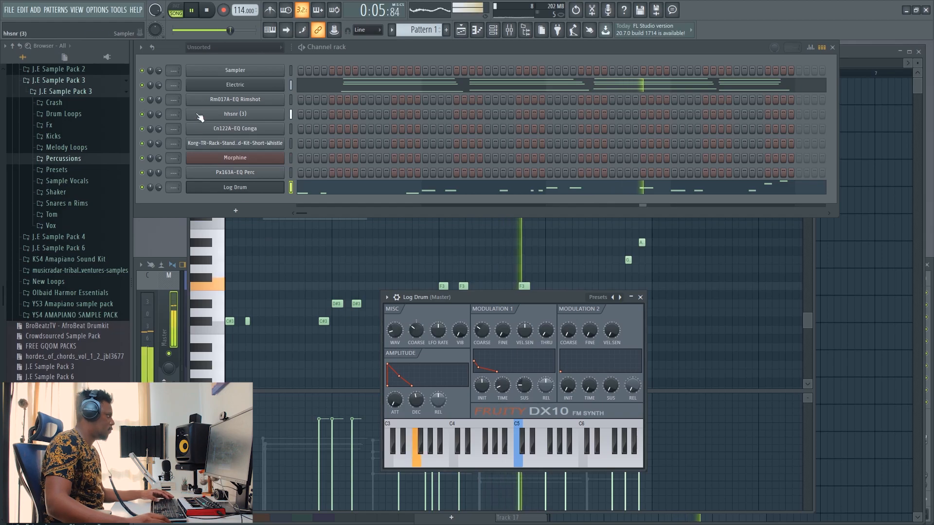
Lower the Log Drum channel's volume to 67% and stop playback in the Playlist
click(852, 49)
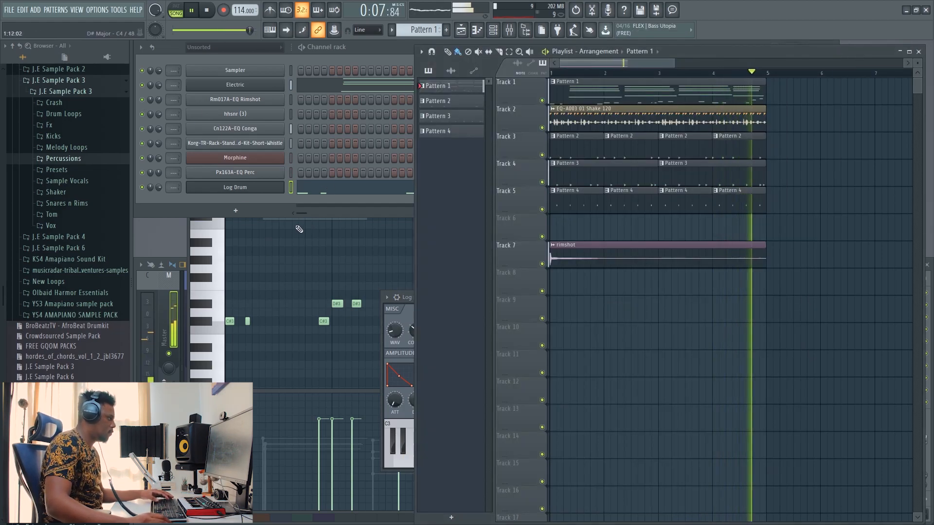
drag(159, 187, 159, 195)
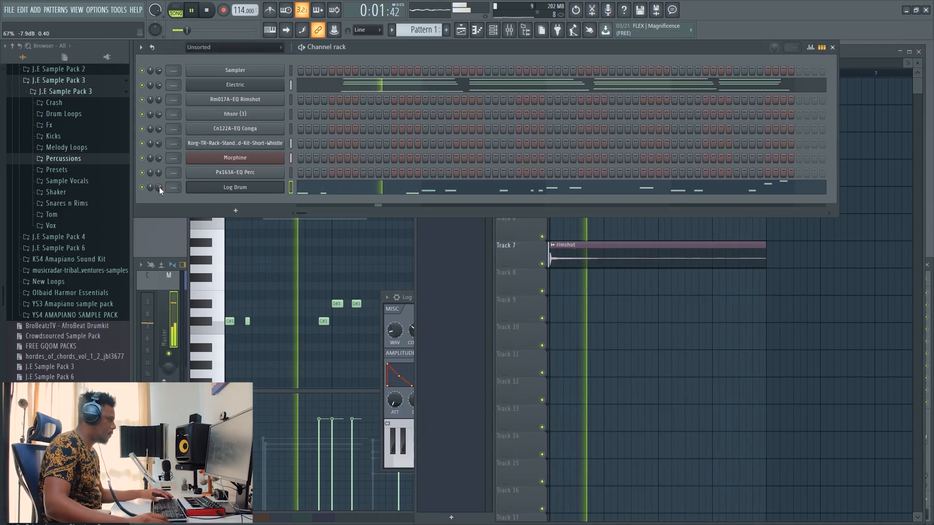
click(881, 48)
key(space)
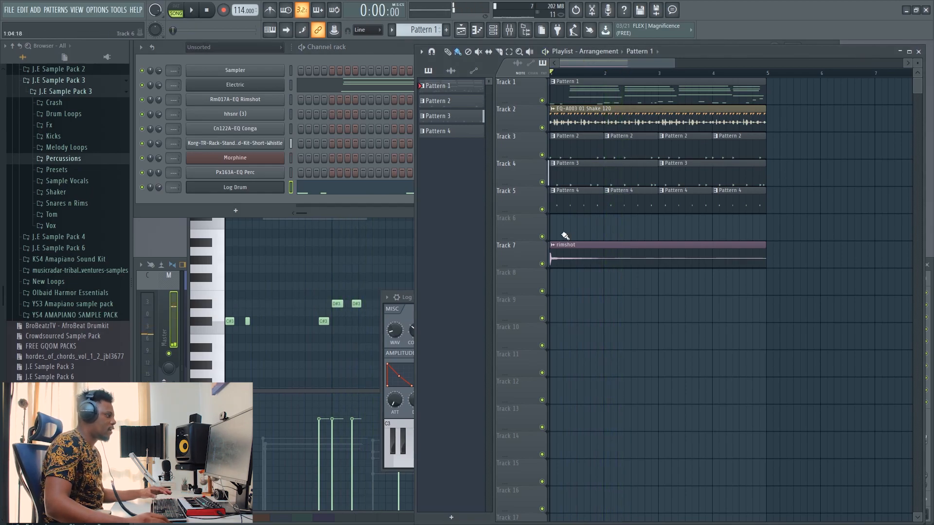
Add the (Cyda) kick sample as a new channel in Pattern 6, fill every fourth step and play the beat
drag(66, 146, 256, 200)
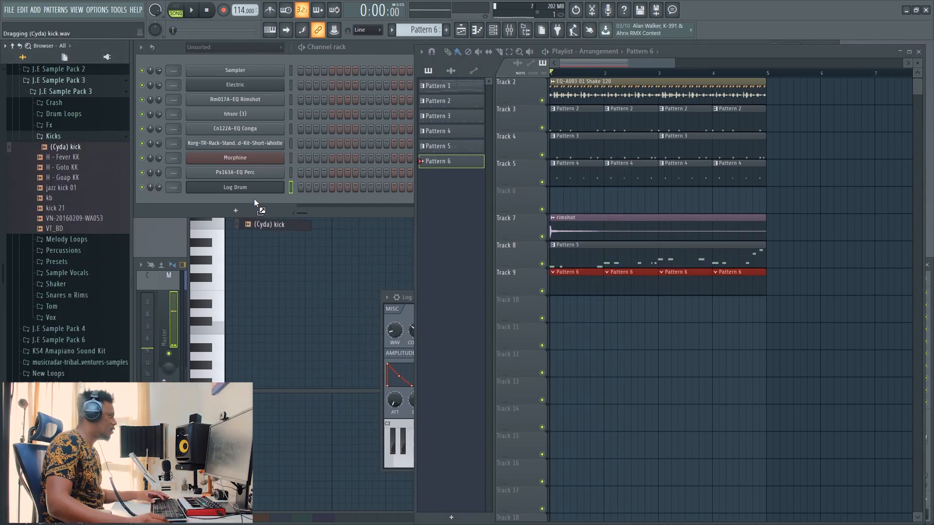
right_click(250, 202)
click(428, 244)
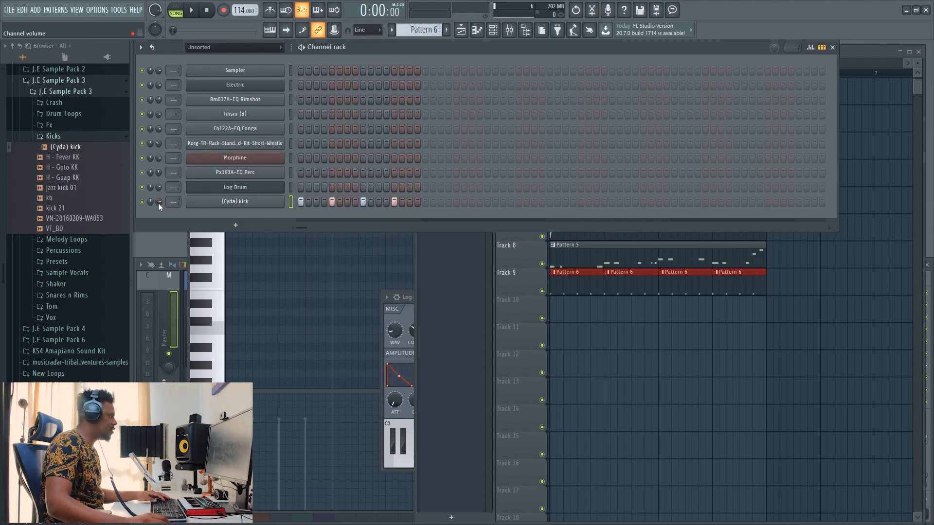
key(space)
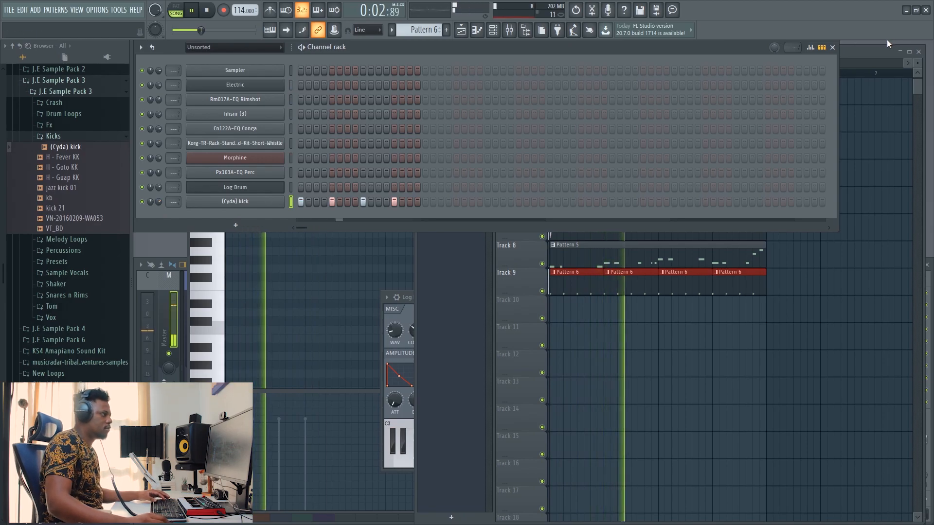
Select all Playlist clips on Tracks 2 to 9 and duplicate them into bars 5 to 8
click(871, 52)
drag(870, 51, 879, 47)
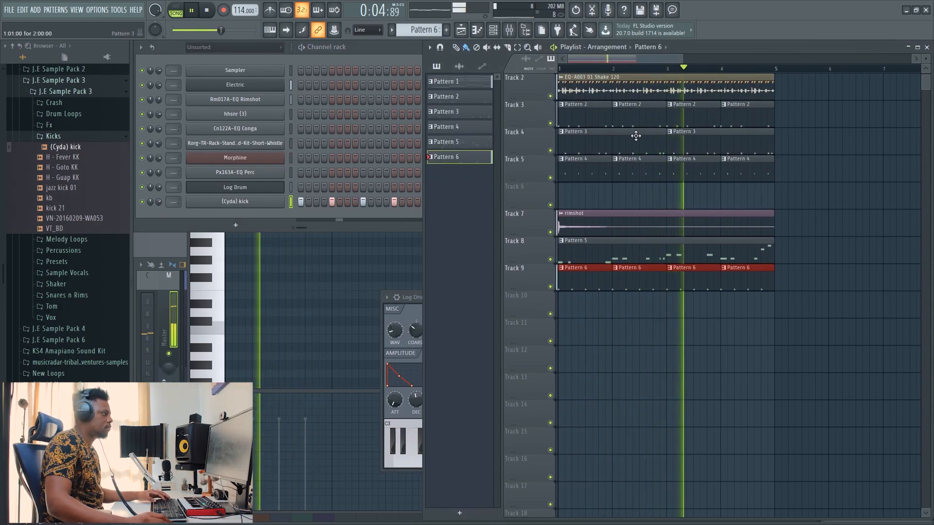
scroll(703, 267, down, 3)
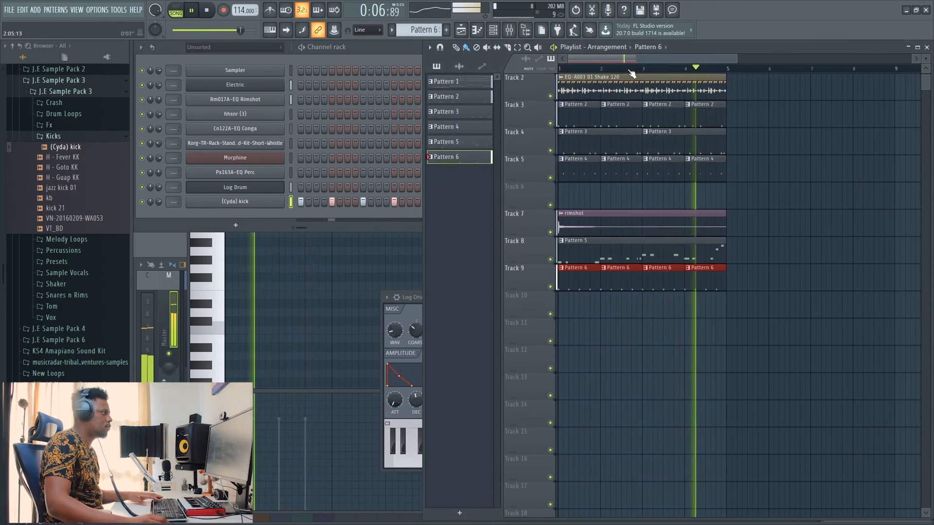
drag(713, 317, 559, 78)
key(ctrl+b)
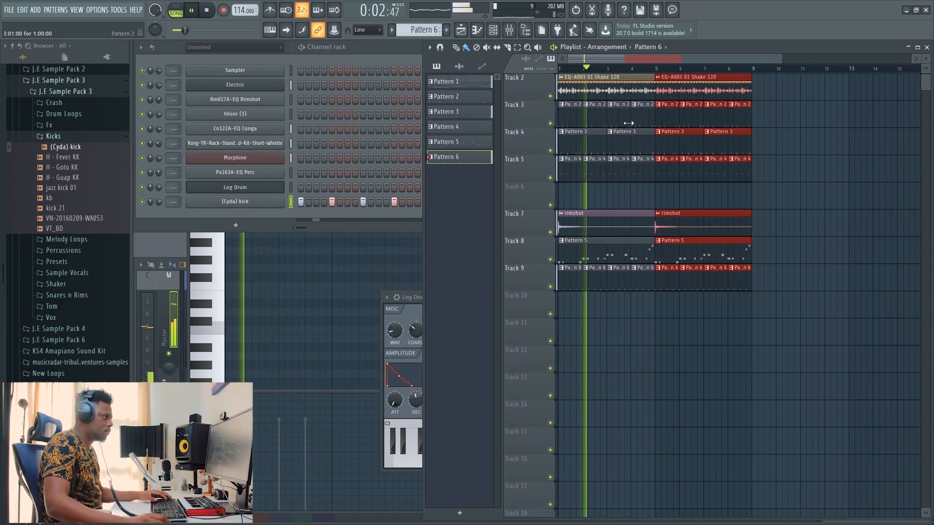
Place a second Pattern 1 clip on Track 1 at bar 5
scroll(642, 144, down, 2)
click(641, 88)
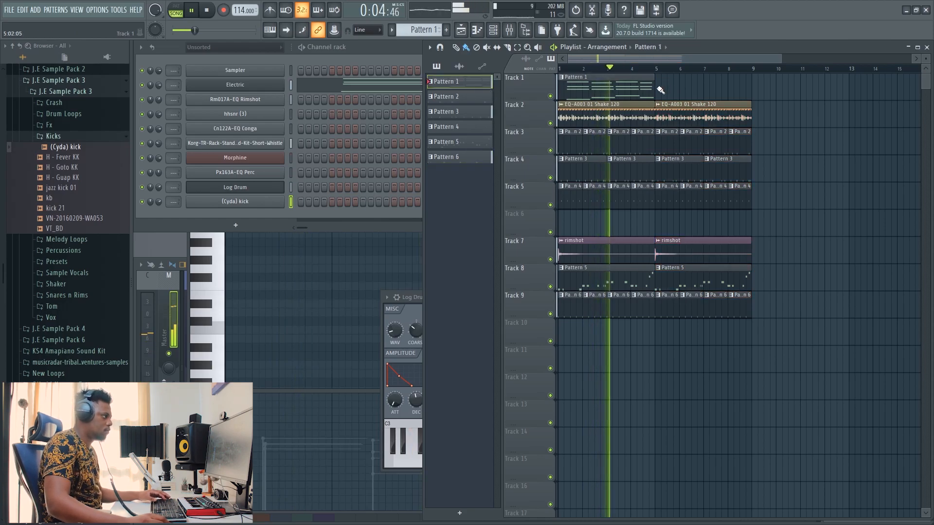
click(660, 91)
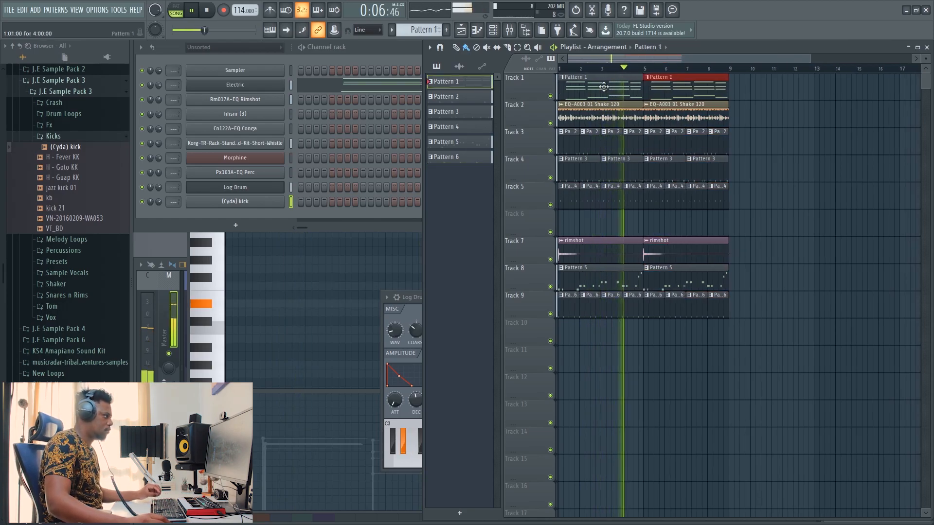
Open Pattern 1 in the Channel rack and add a second Morphine channel
double_click(606, 92)
click(387, 50)
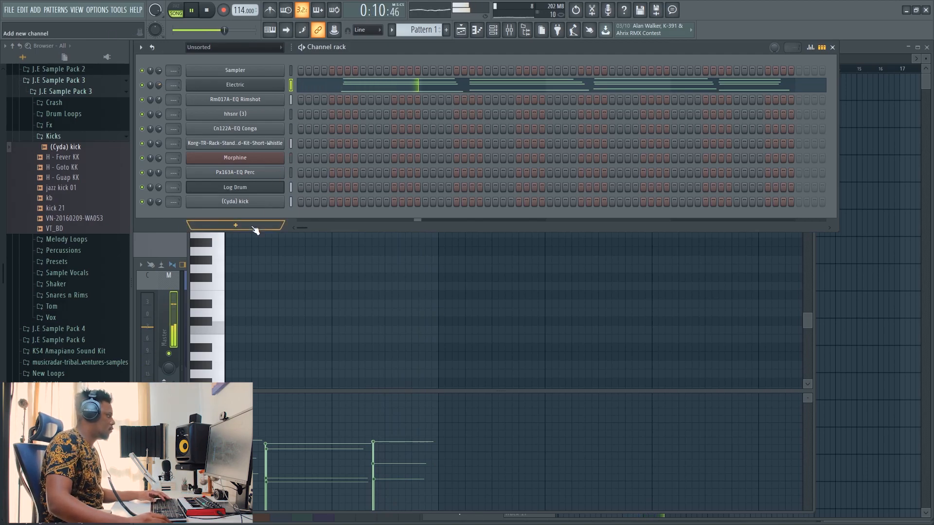
click(236, 225)
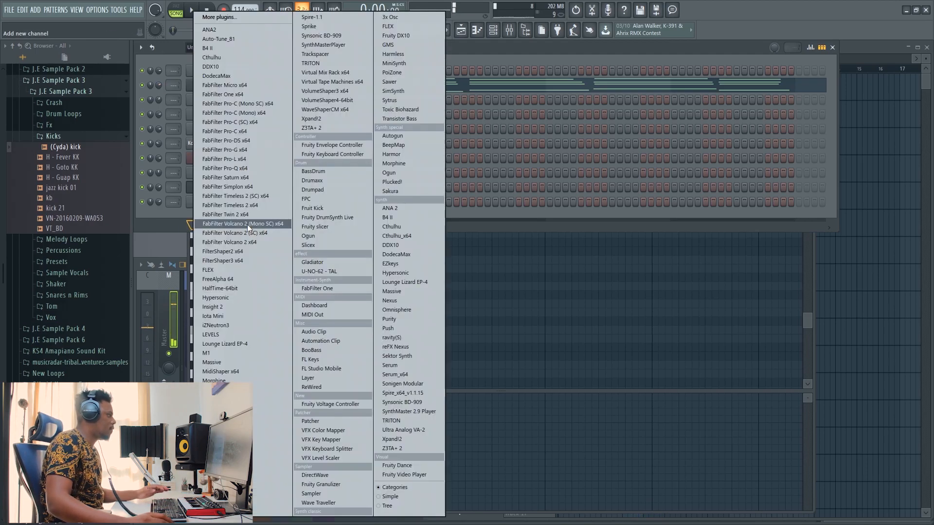
click(395, 164)
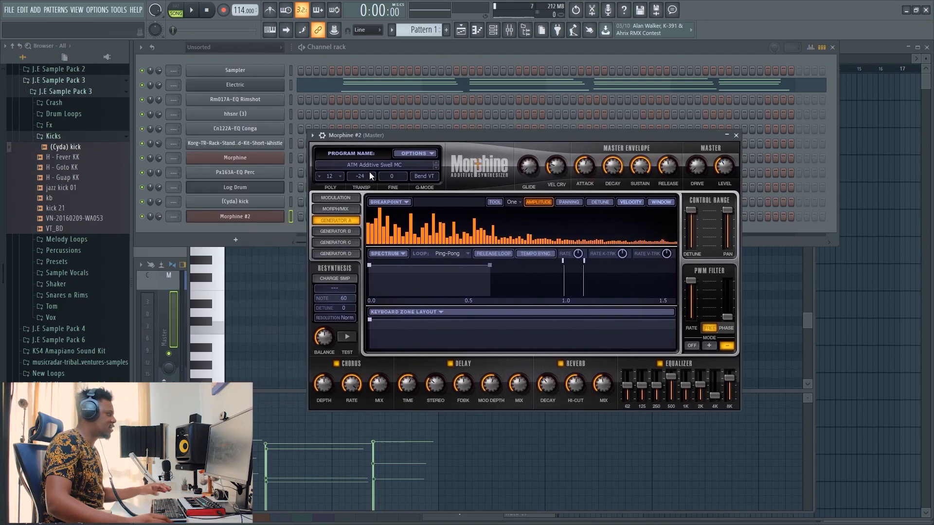
Browse the Keyboards bank for Morphine #2 and try the KBD Excited FG preset
click(378, 164)
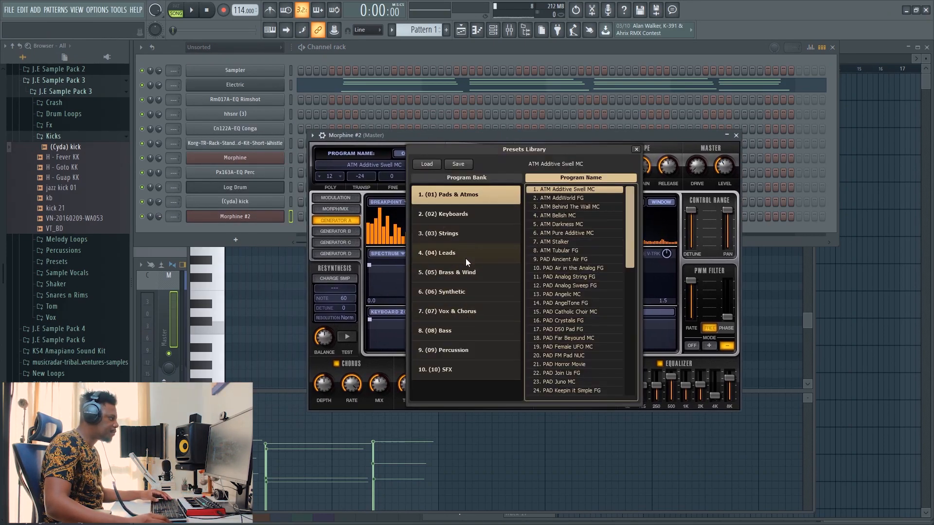
click(465, 217)
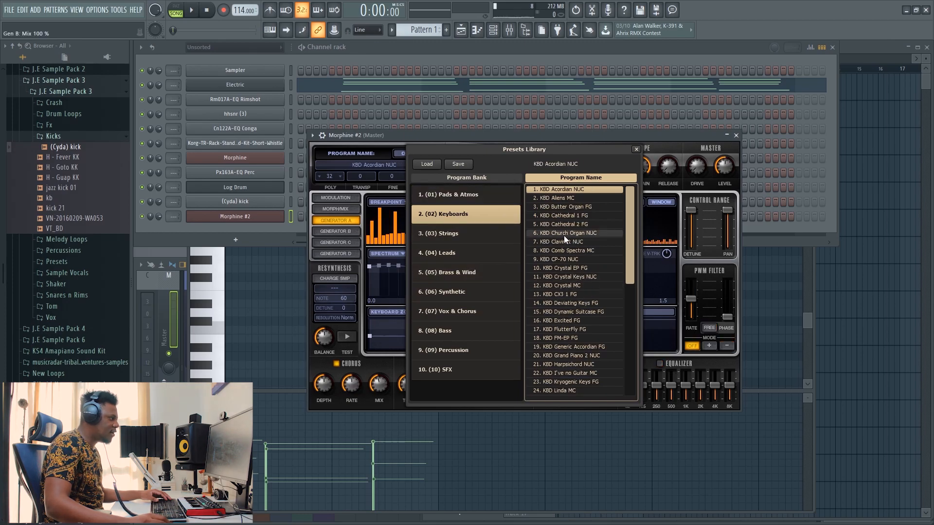
scroll(573, 294, down, 2)
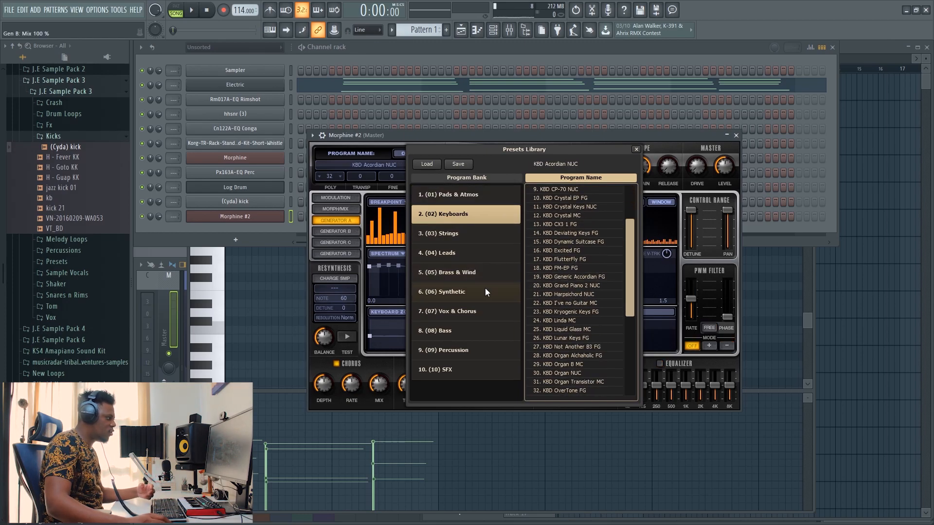
click(586, 276)
double_click(585, 255)
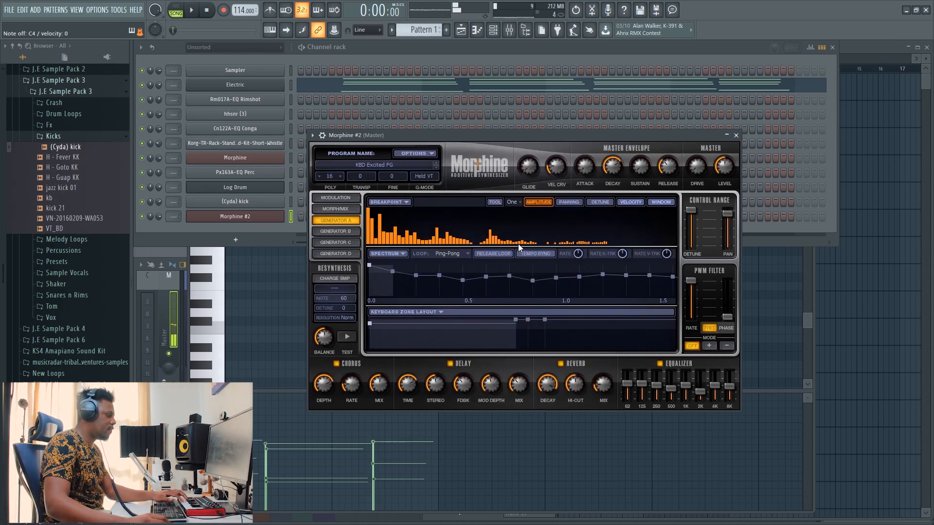
Load the PAD Angelic MC preset in Morphine #2 and copy the Electric channel's chord notes into it
click(436, 168)
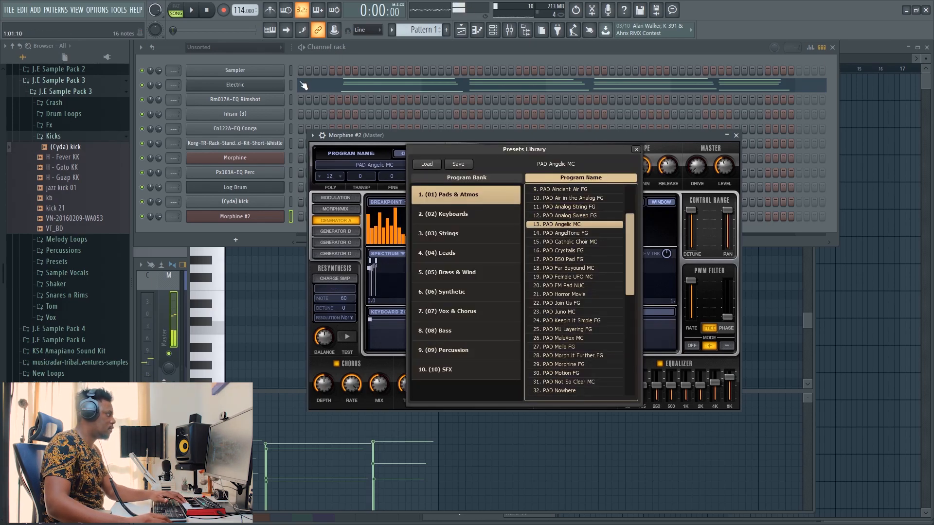
click(291, 86)
click(291, 216)
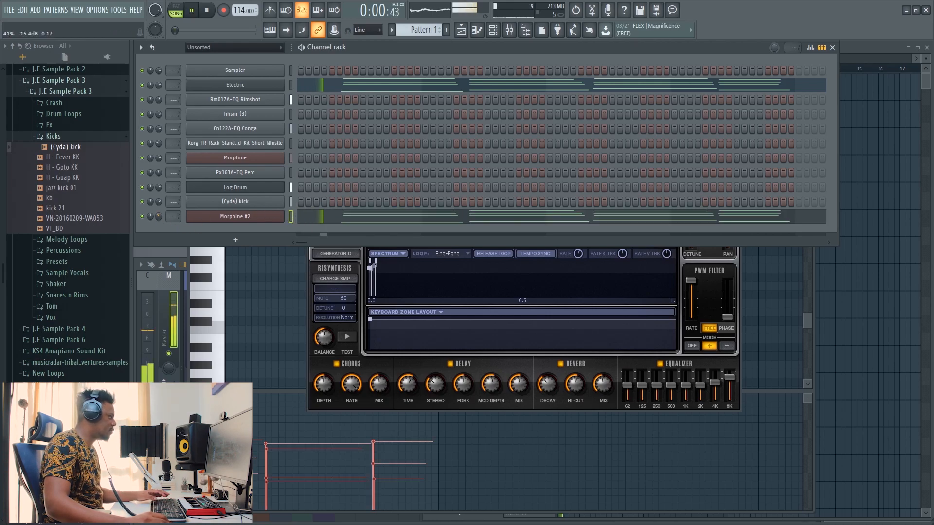
Transpose the Morphine #2 chords down one octave and lower the channel's volume to 22%
click(378, 218)
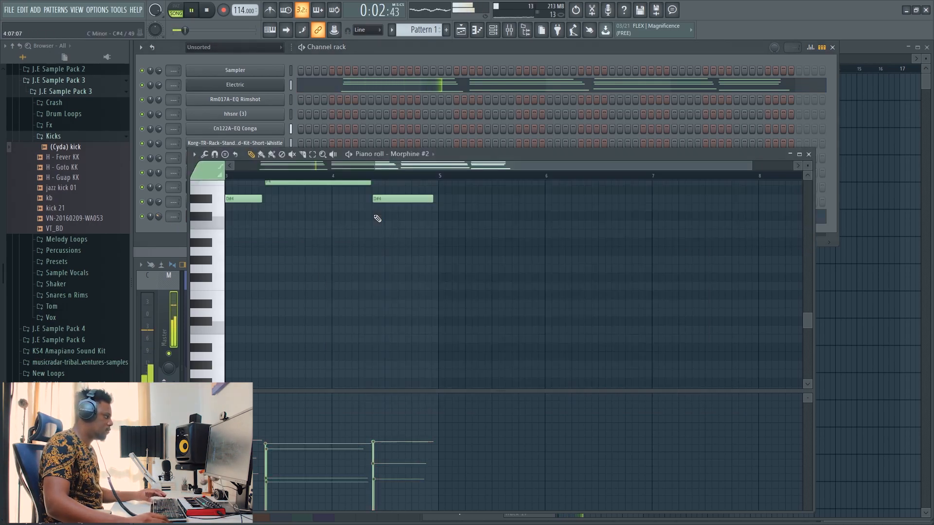
key(ctrl+Down)
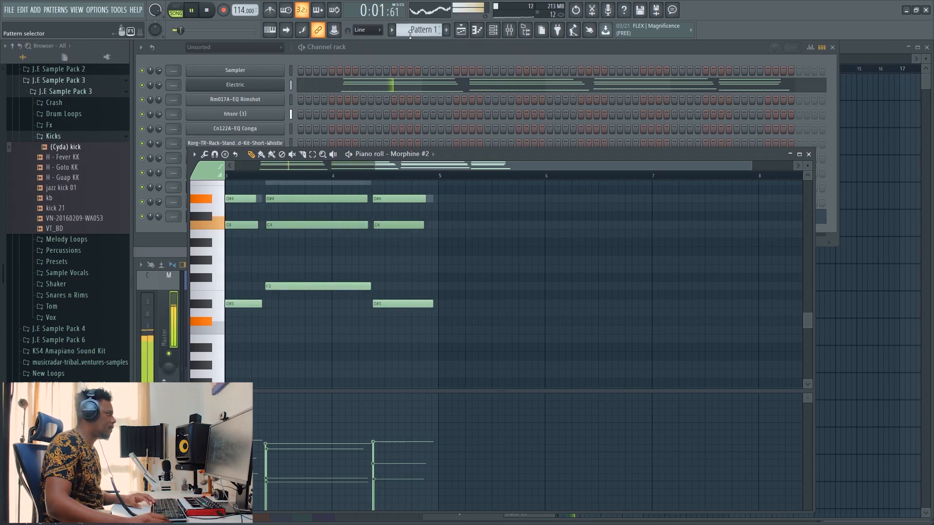
click(360, 73)
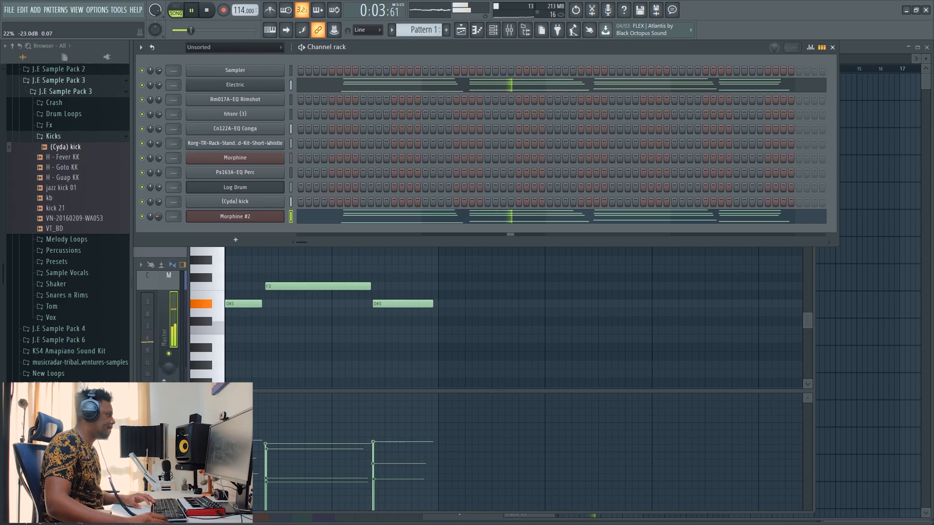
Open the Morphine #2 synth window, move it clear of the channel controls and fine-tune the channel volume during playback
click(207, 217)
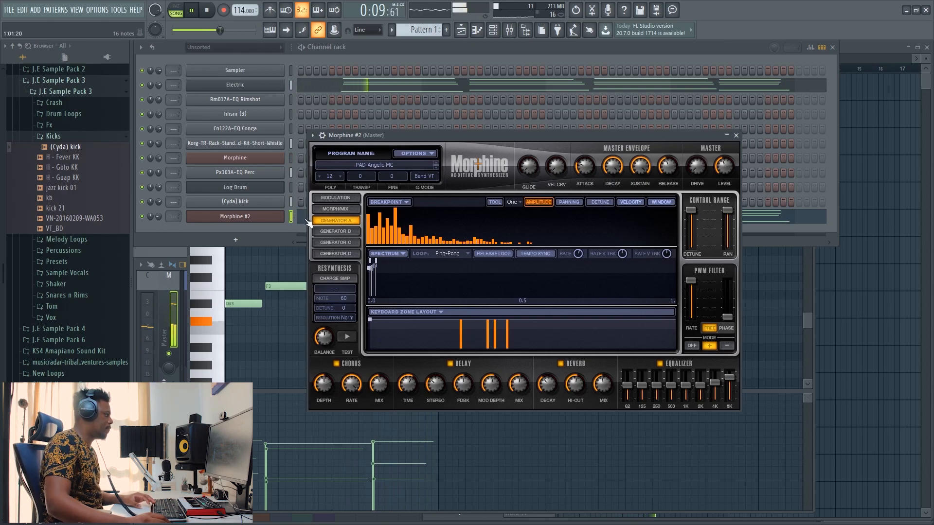
drag(402, 137, 463, 146)
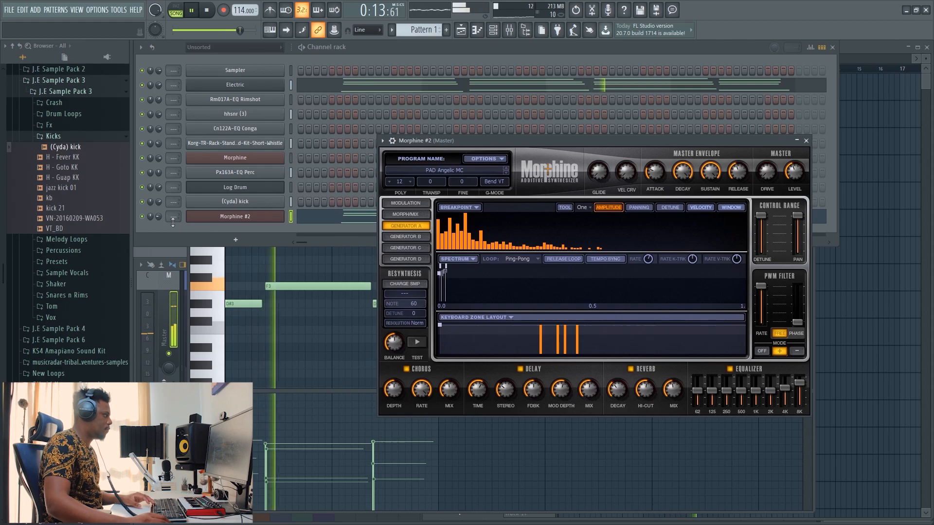
click(160, 216)
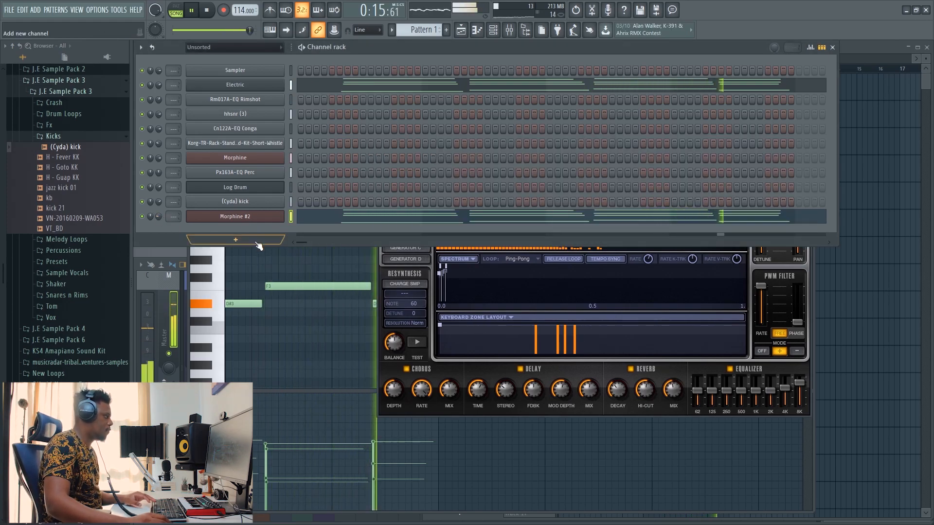
Add a third Morphine channel and load the WND Bottle Blow FG preset from the Brass & Wind bank
click(236, 240)
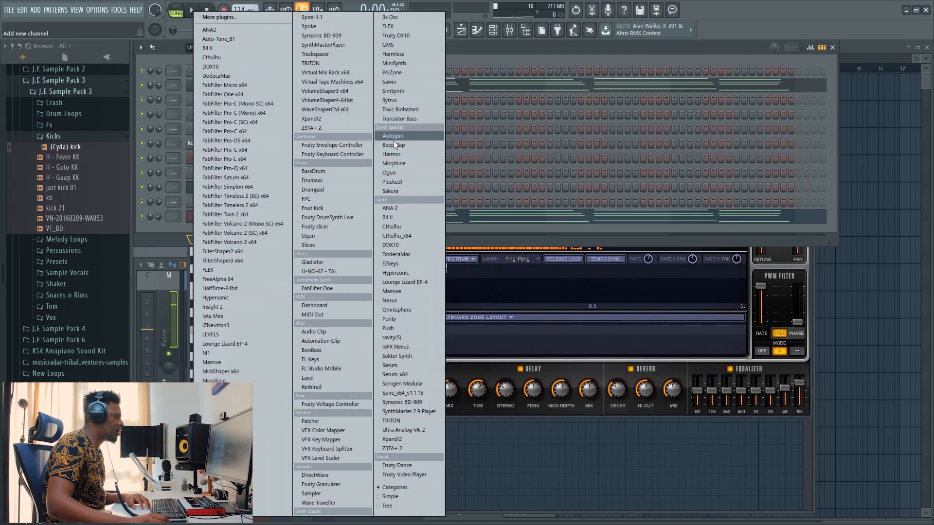
click(400, 162)
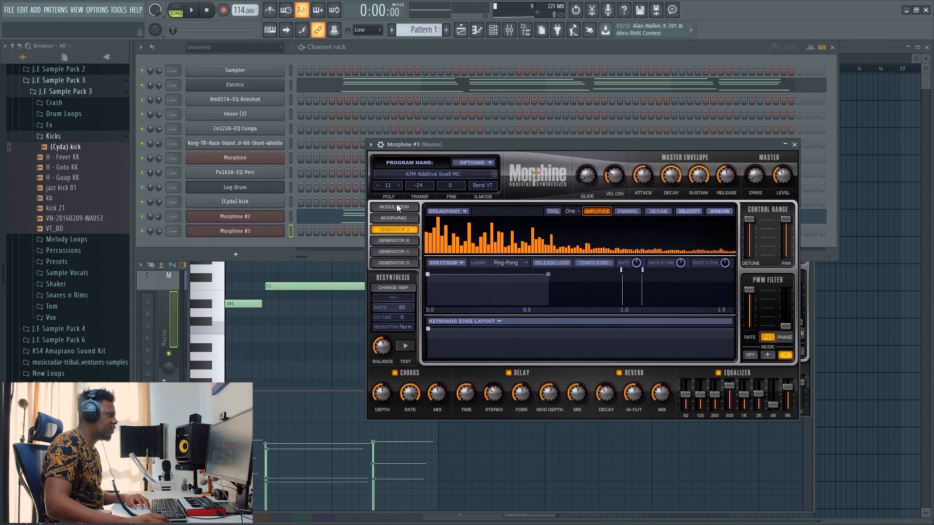
click(421, 174)
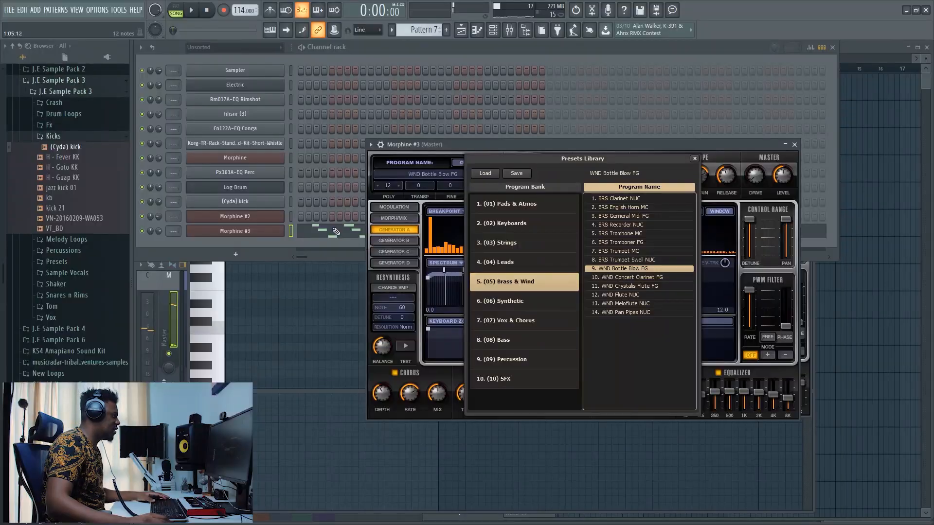
Open the Morphine #3 melody of Pattern 7 in the Piano roll and quantize its notes with the default settings
key(F7)
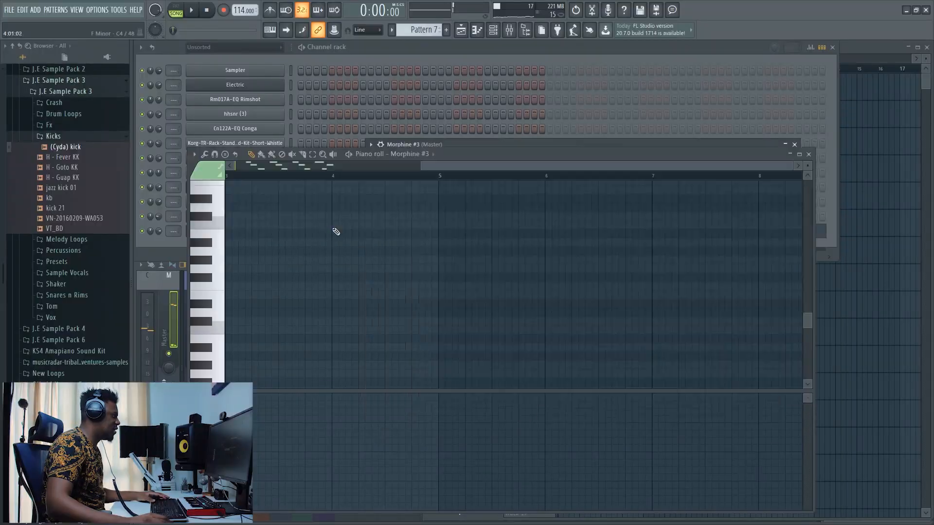
scroll(374, 251, up, 3)
click(275, 166)
scroll(334, 251, down, 1)
key(alt+q)
key(Return)
Play the melody, delete the G#4 at bar 2 and put a G#4 at the start of bar 1
scroll(248, 173, up, 3)
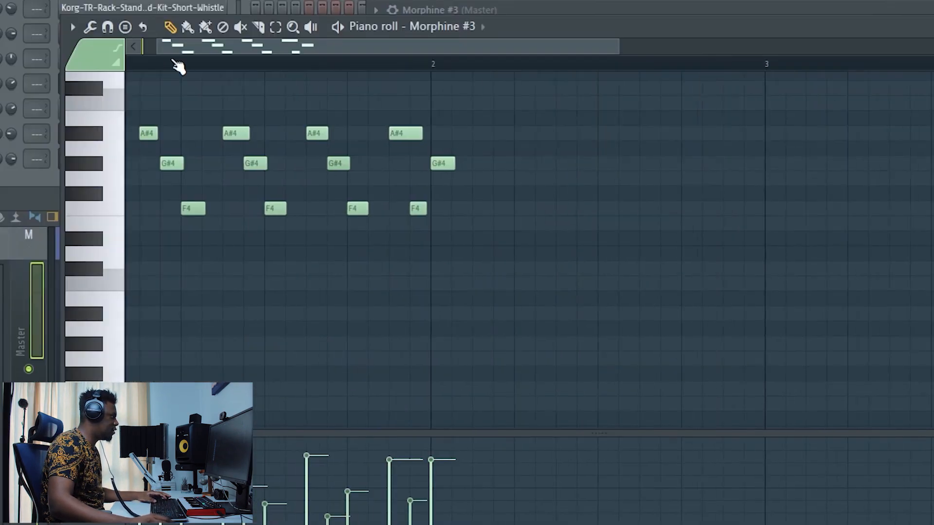
key(space)
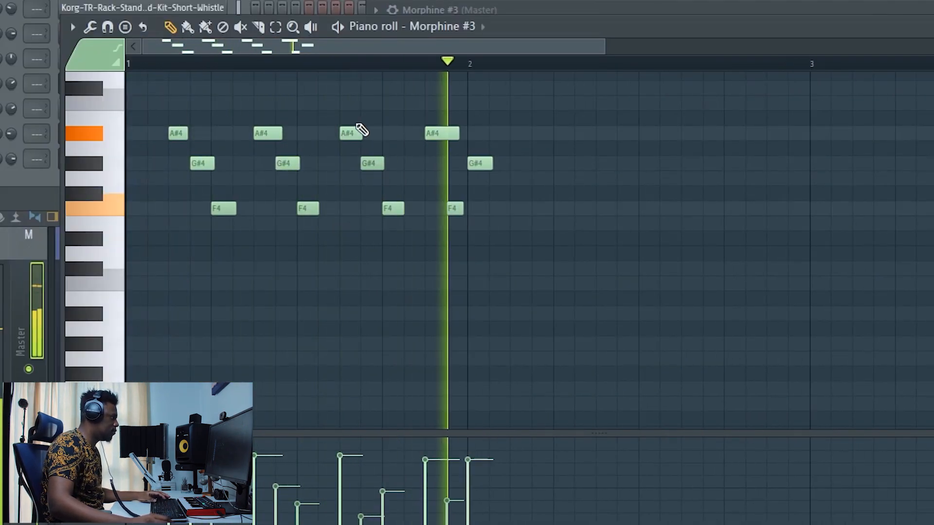
key(space)
right_click(473, 165)
key(space)
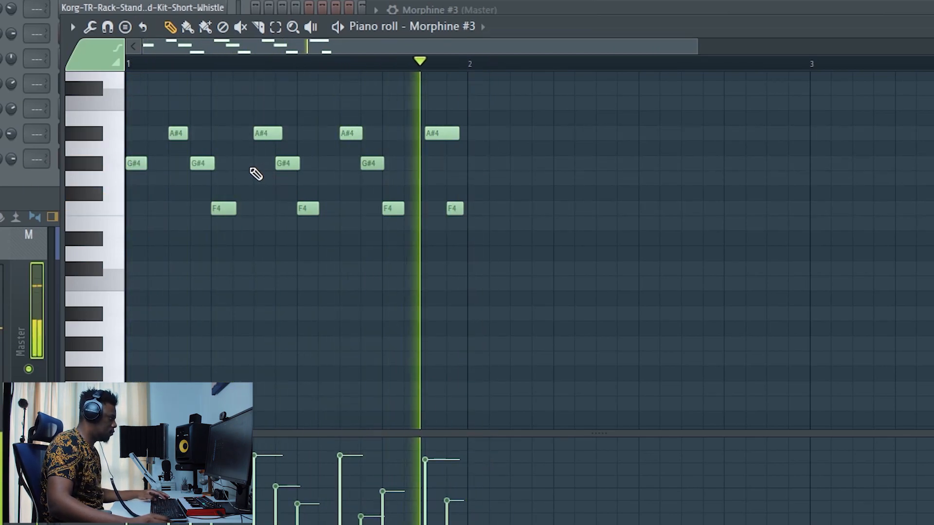
Quantize the melody's note end times, shorten the last A#4 to one step and play the pattern
key(alt+q)
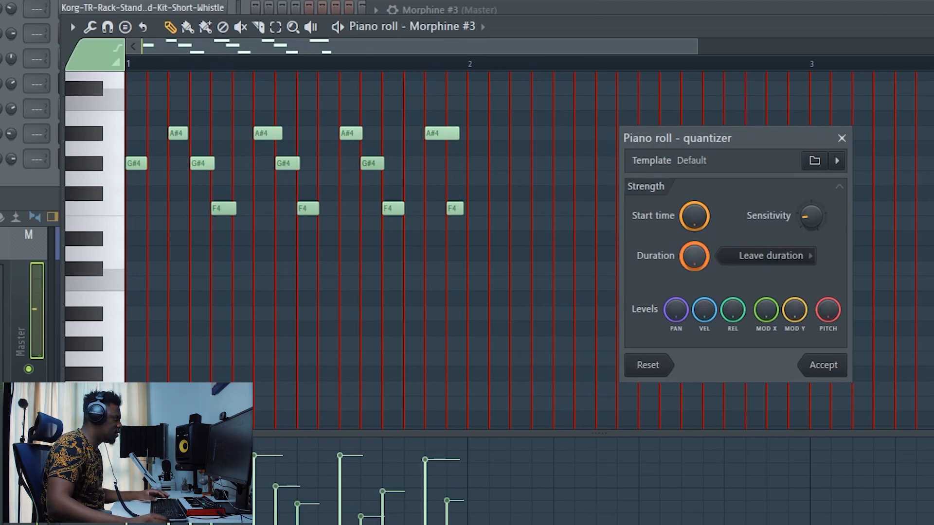
click(805, 266)
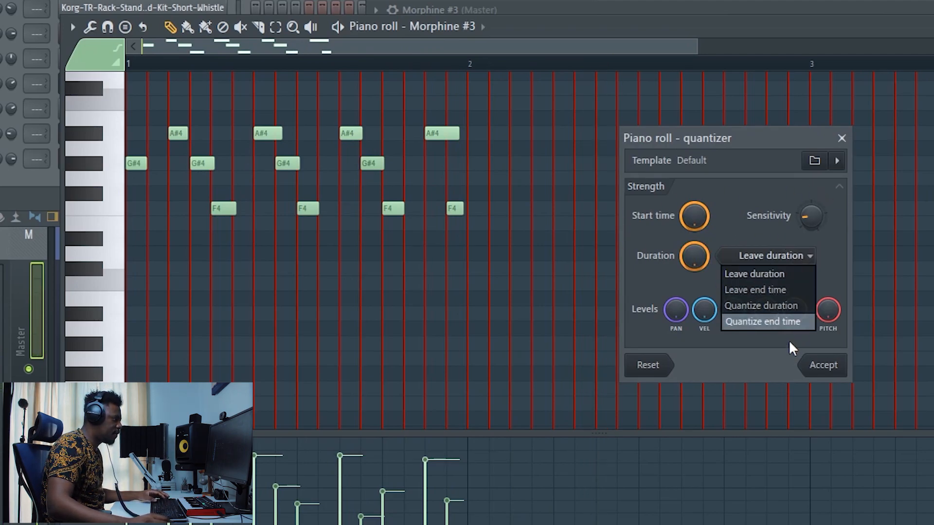
click(778, 322)
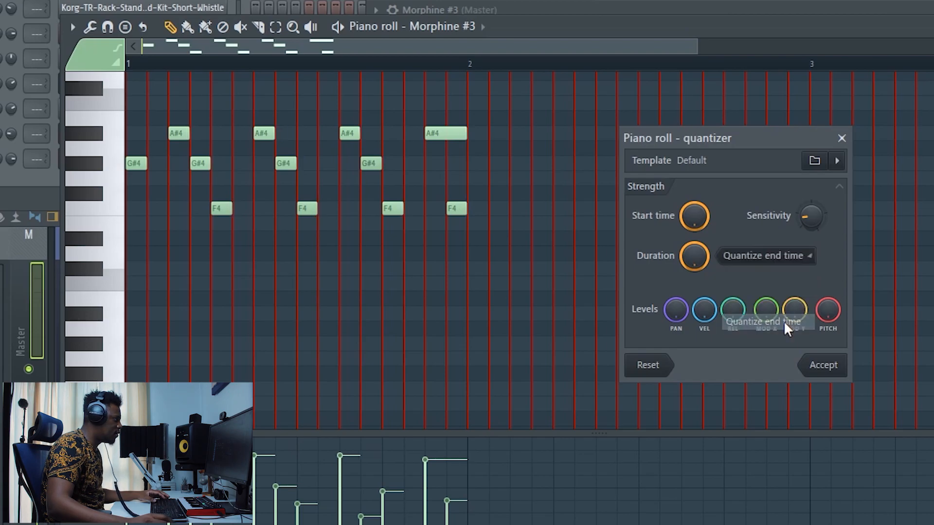
click(817, 365)
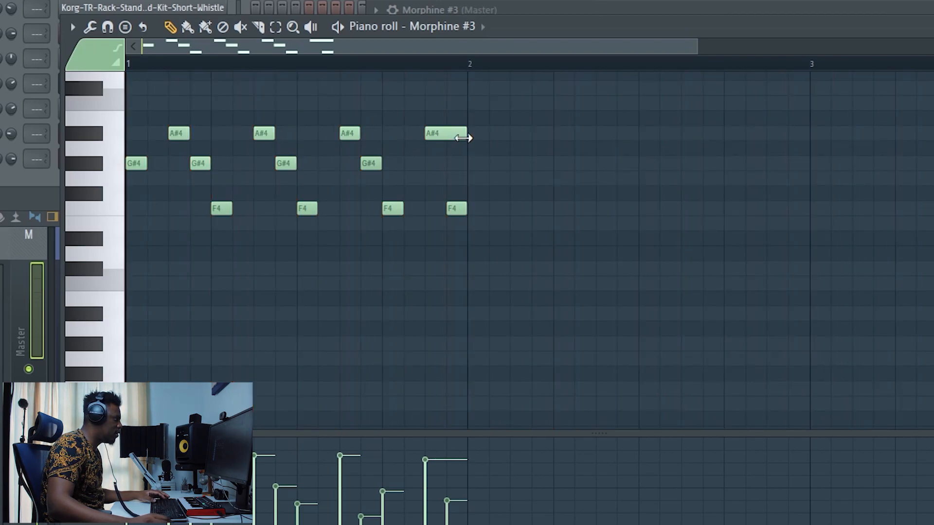
key(space)
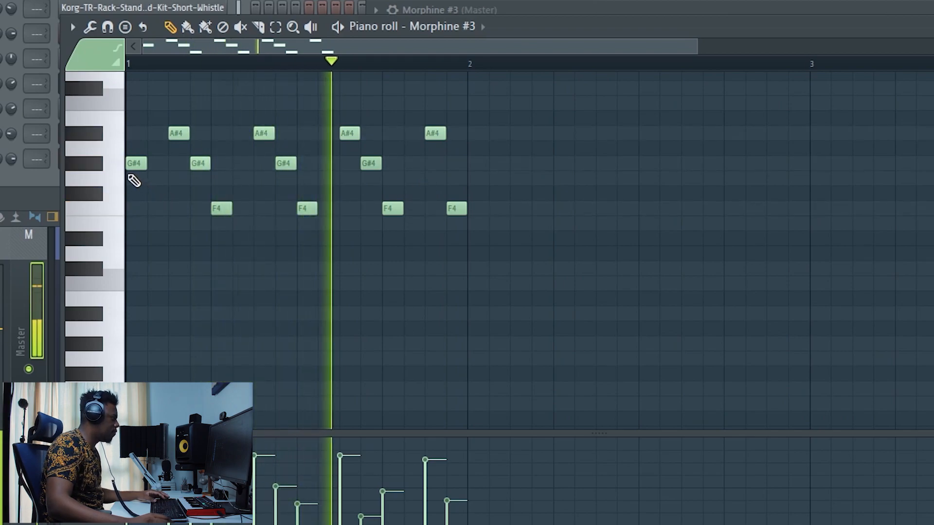
Move the Morphine #3 melody's first note down to F4, audition it, and level all the note velocities
key(space)
drag(136, 165, 143, 211)
key(space)
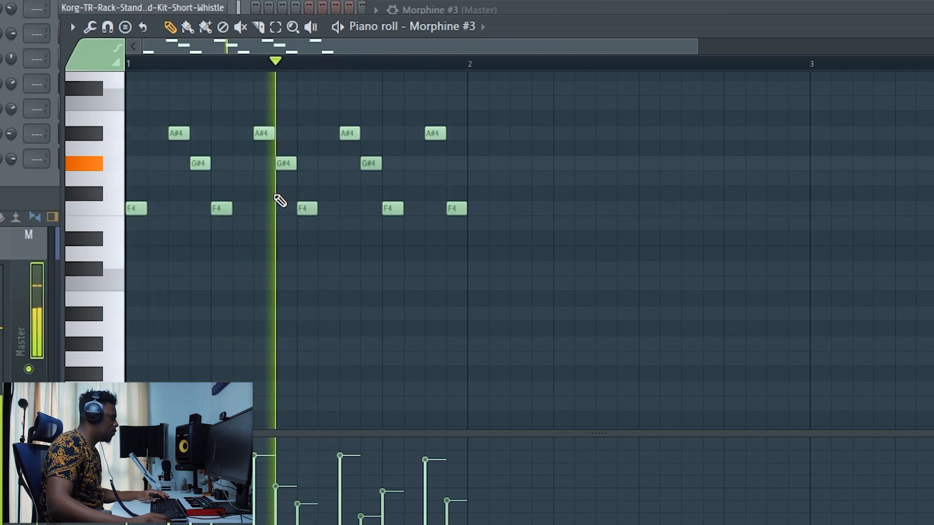
key(space)
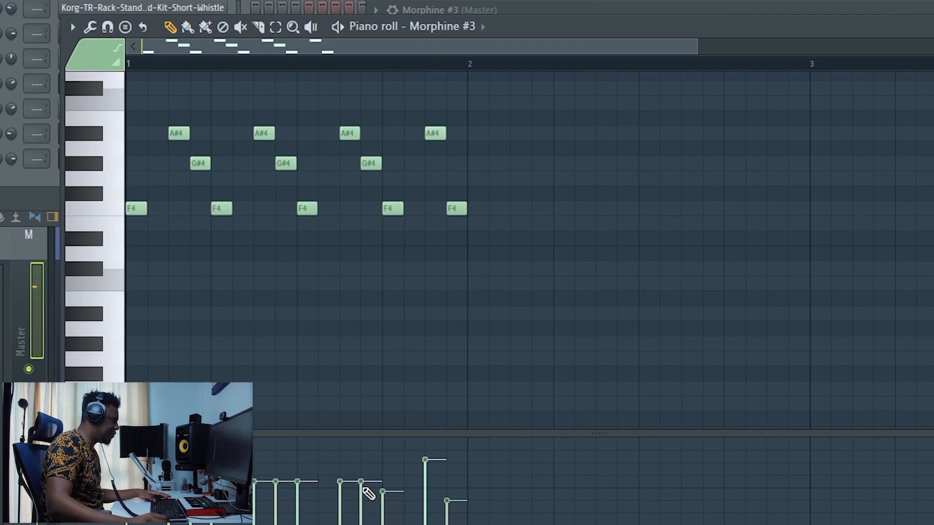
drag(369, 494, 455, 492)
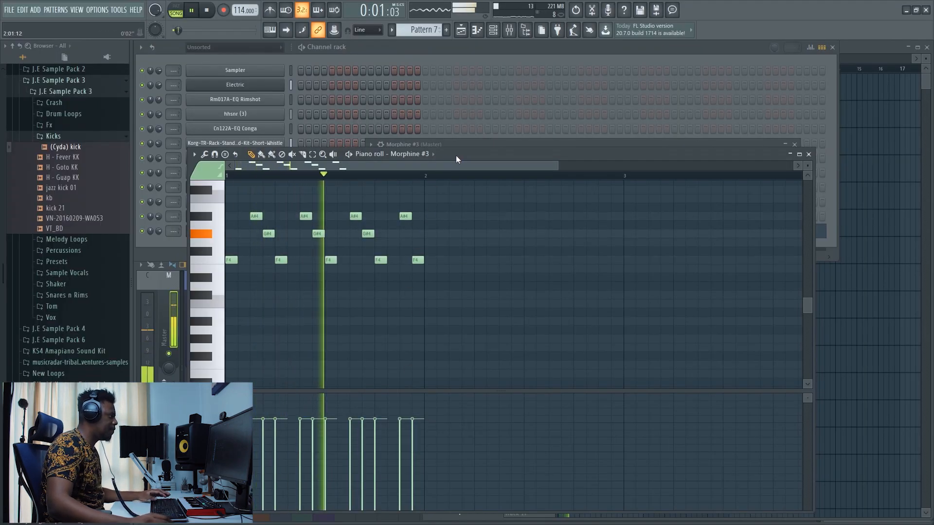
Raise the last note of bar 1 to G#4 and duplicate the melody into bar 2
click(465, 46)
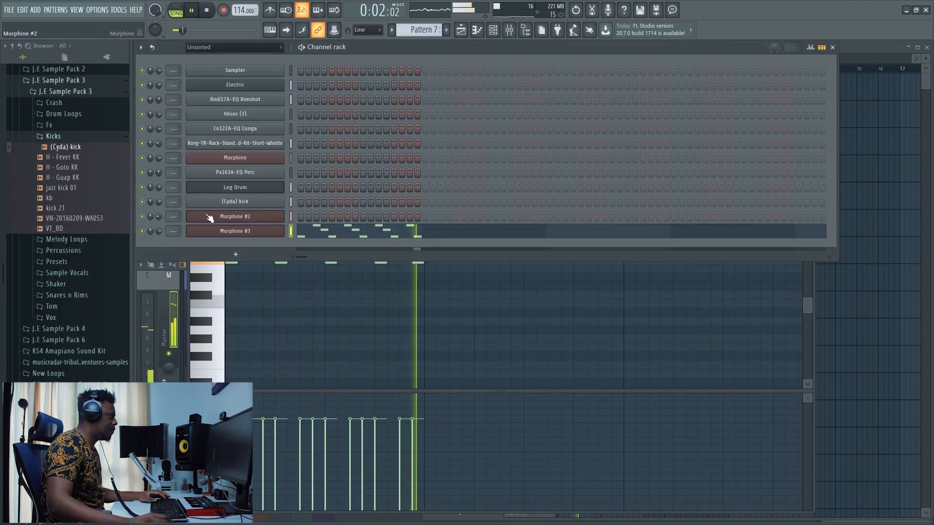
click(431, 287)
key(ctrl+b)
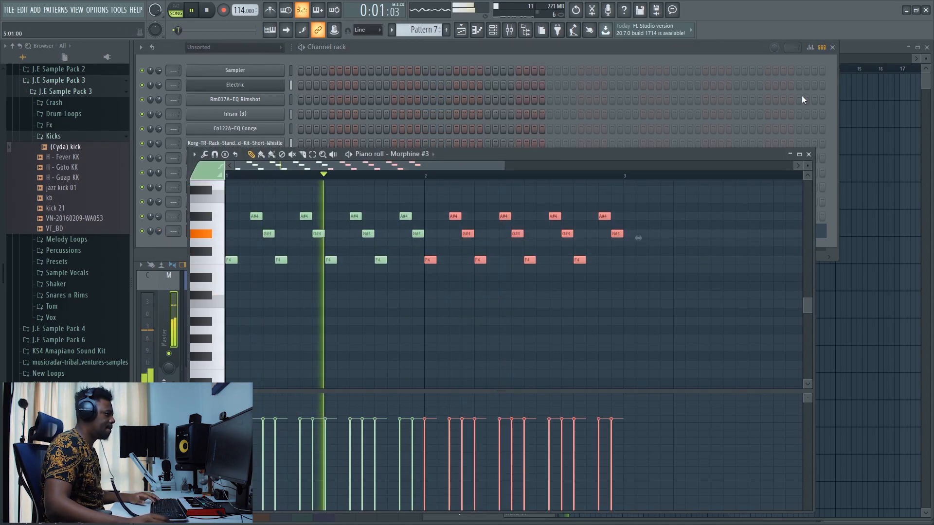
Fill Track 6 of the Playlist with back-to-back Pattern 7 clips from bar 1 through bar 8
click(848, 51)
click(606, 224)
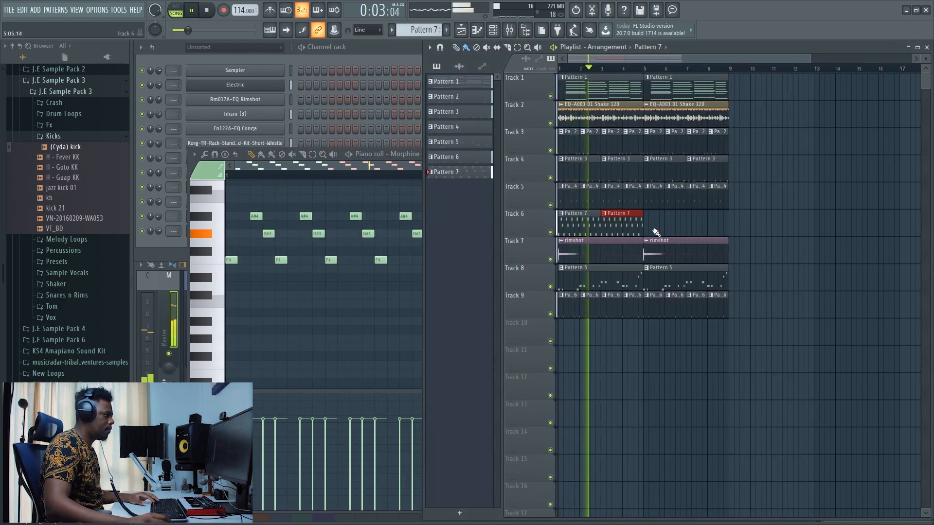
click(649, 225)
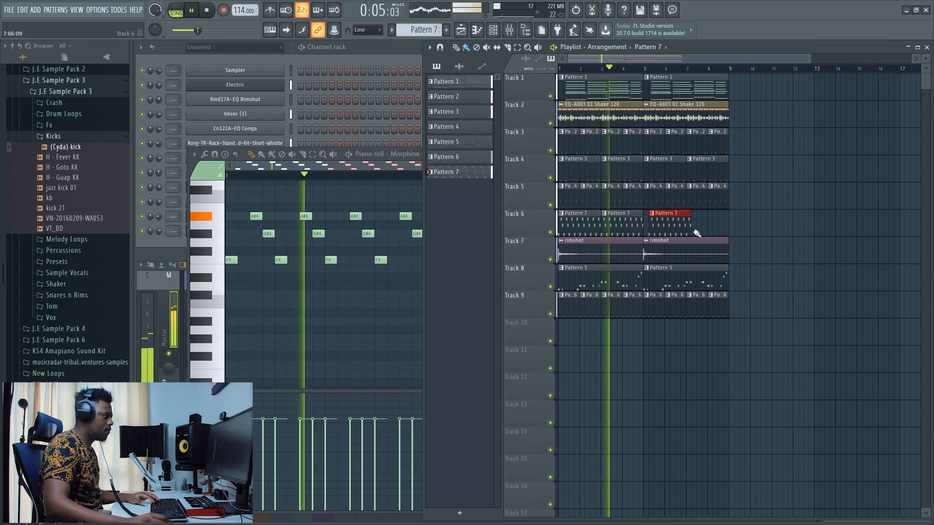
click(700, 228)
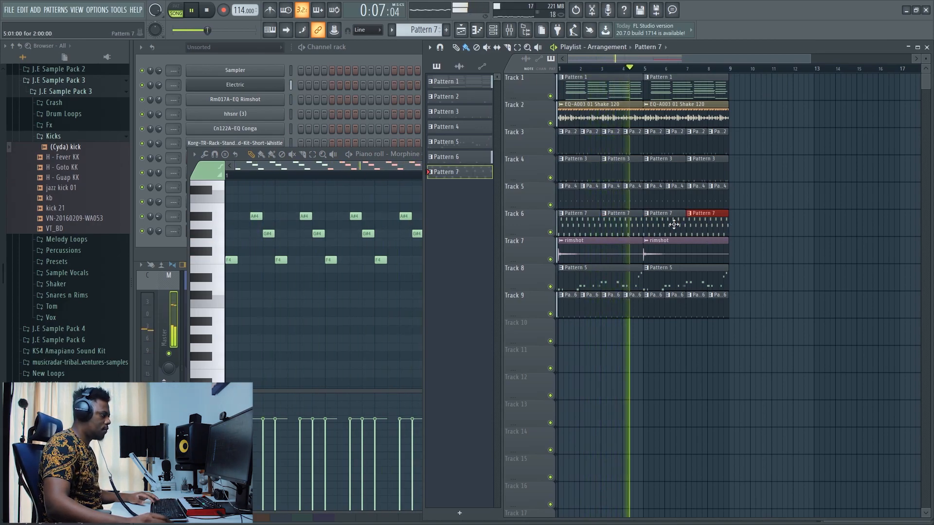
Lower the Morphine #3 channel volume to 54% and return to the Playlist
click(366, 49)
click(355, 294)
right_click(357, 295)
click(393, 59)
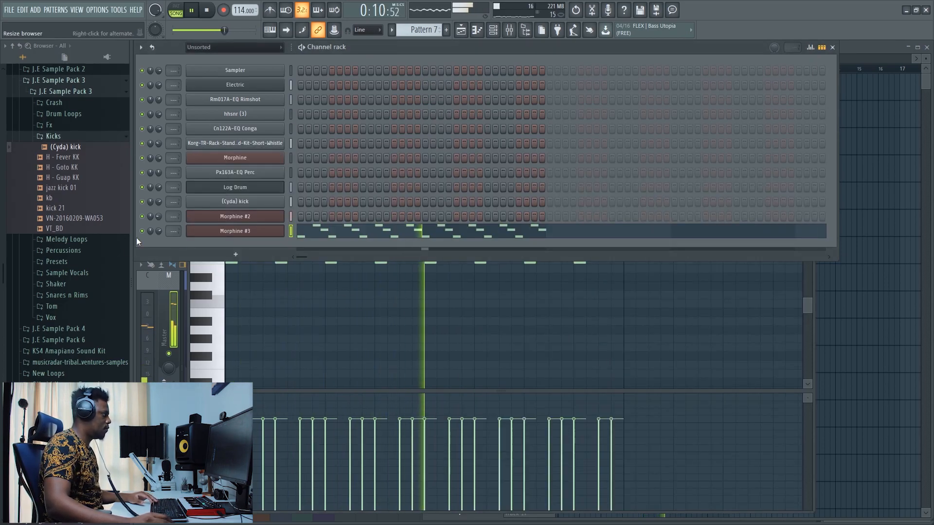
click(265, 232)
drag(159, 232, 158, 241)
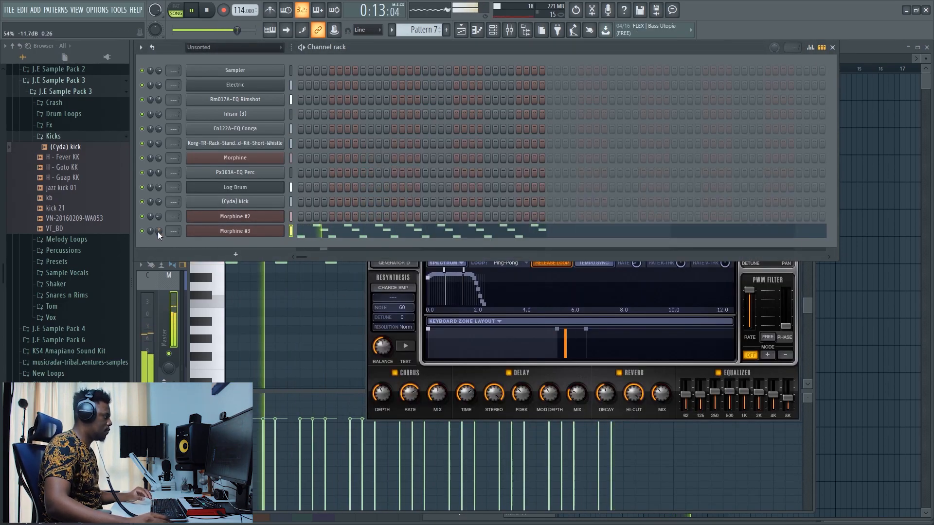
click(225, 233)
click(228, 234)
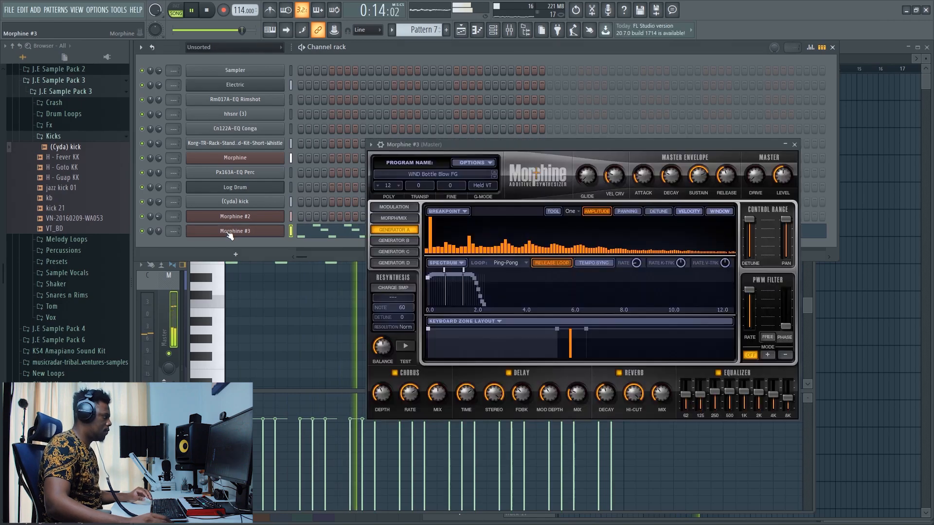
click(565, 55)
click(835, 54)
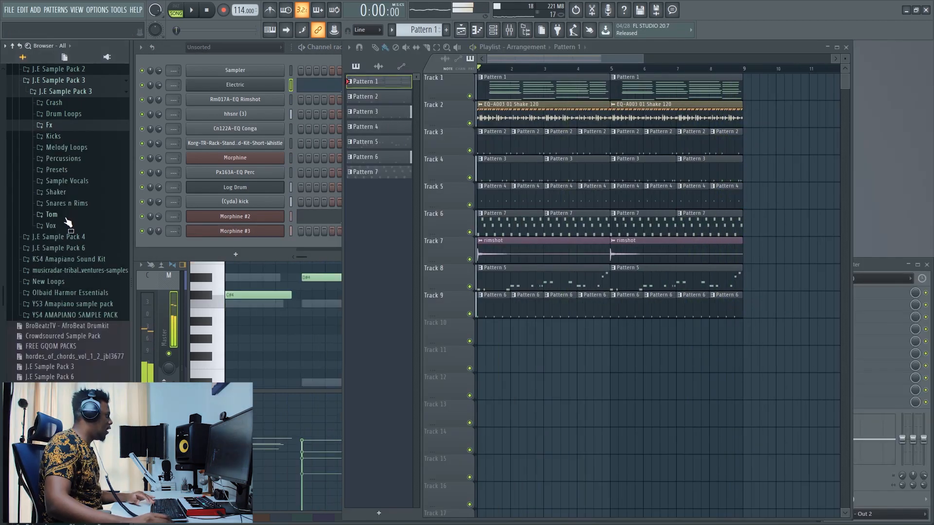
Load Fx00-C-EQ Vox 20 from the Vox folder and program it on steps 11 and 15 of Pattern 8, placed at bar 4 on Track 10
click(58, 226)
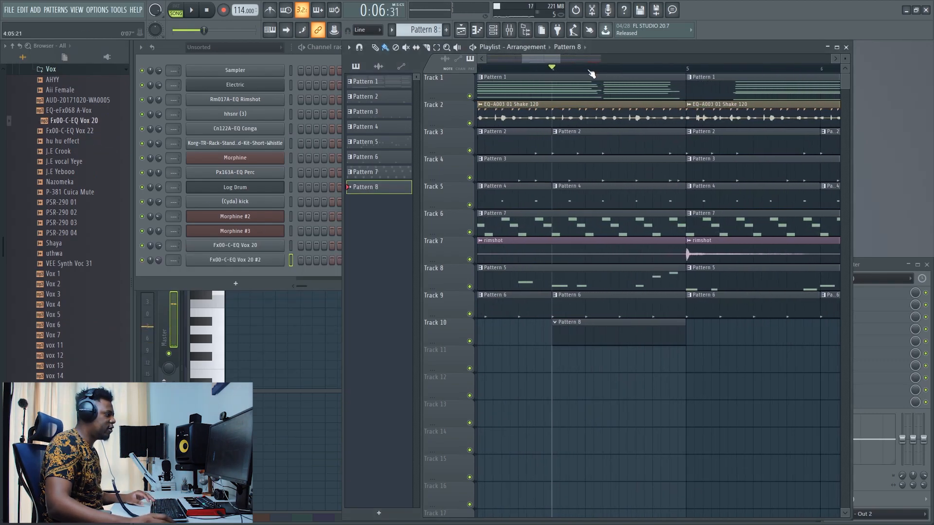
click(260, 56)
key(space)
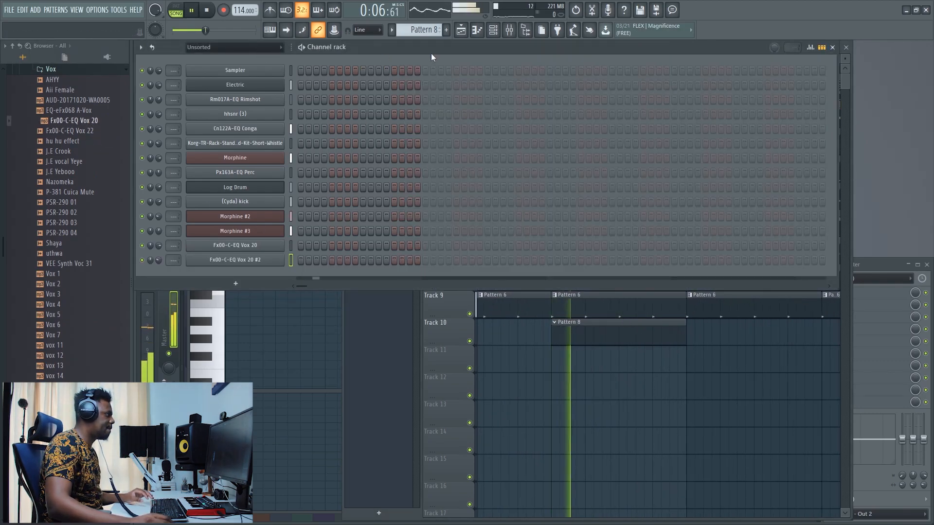
click(378, 261)
click(410, 260)
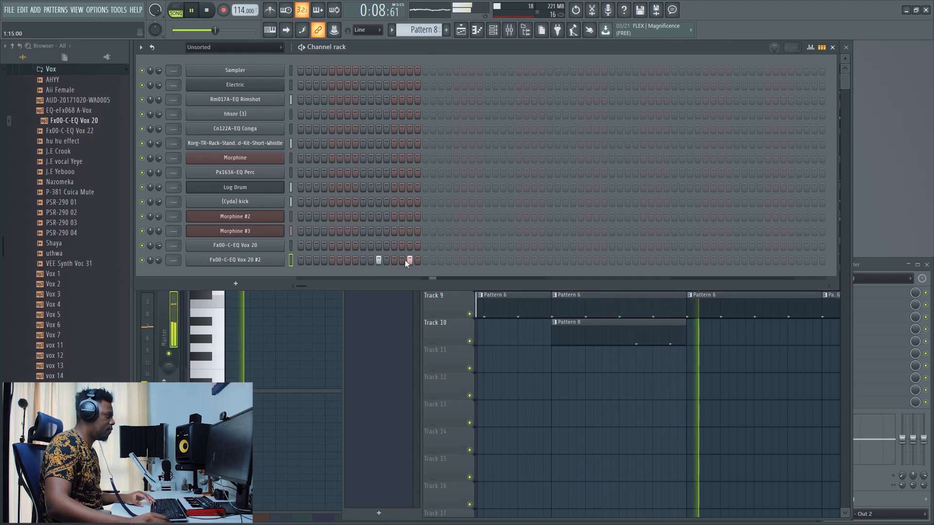
Repeat Pattern 8 at bar 8 on Track 10 and set the Fx00-C-EQ Vox 20 #2 channel volume to 43%
click(462, 310)
click(557, 70)
scroll(557, 70, down, 3)
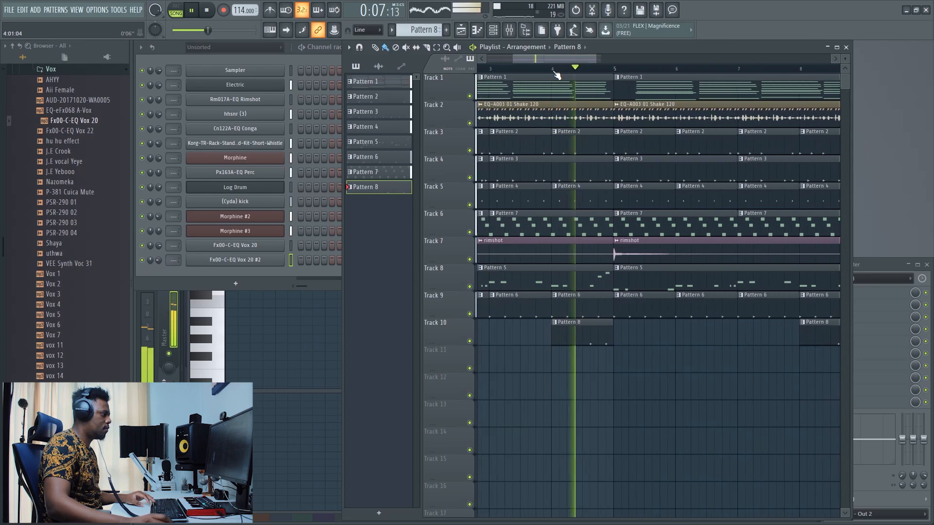
click(157, 266)
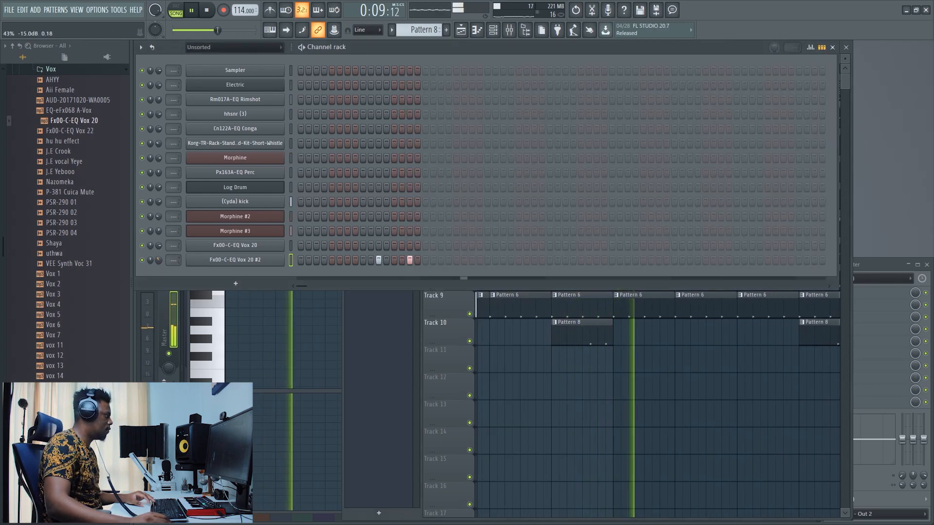
click(845, 84)
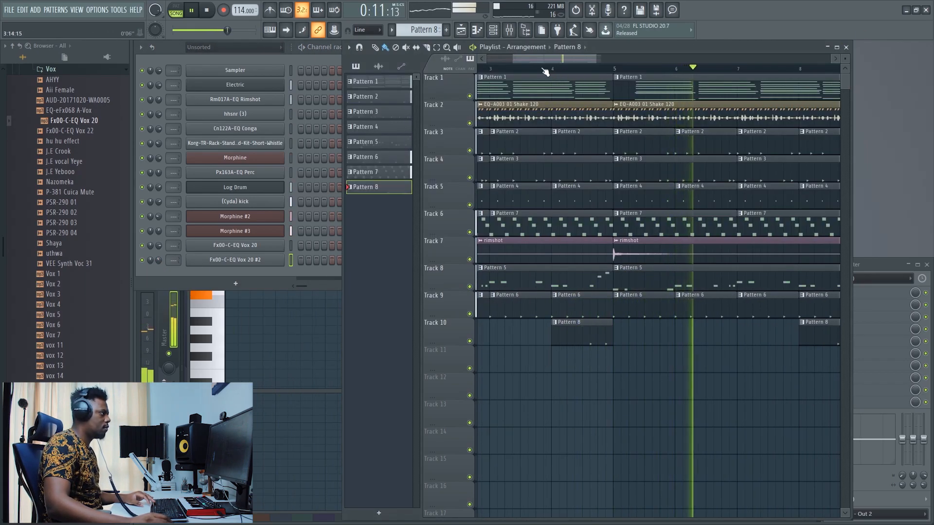
scroll(79, 79, up, 2)
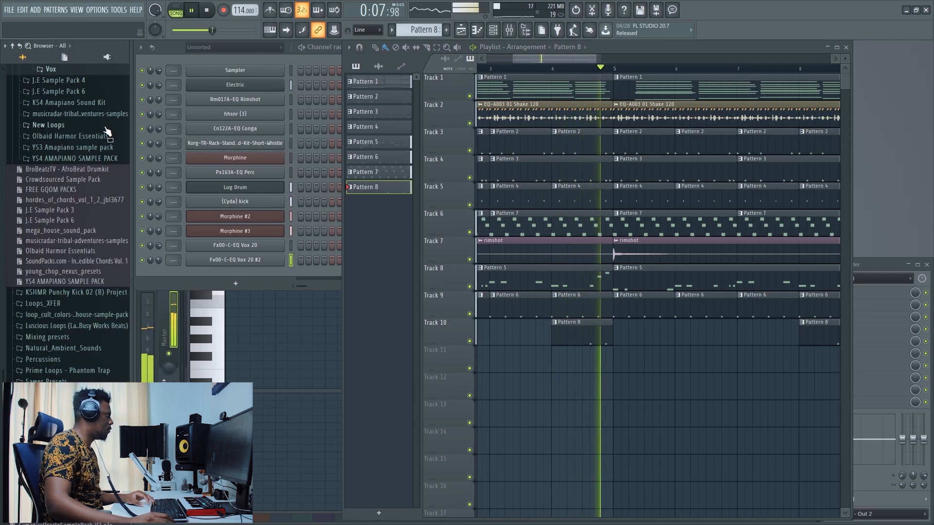
Stop playback and place the Jazzi Drum Roll sample from the Drum Loops folder on Track 11 at bar 8
click(79, 129)
scroll(80, 146, up, 2)
key(space)
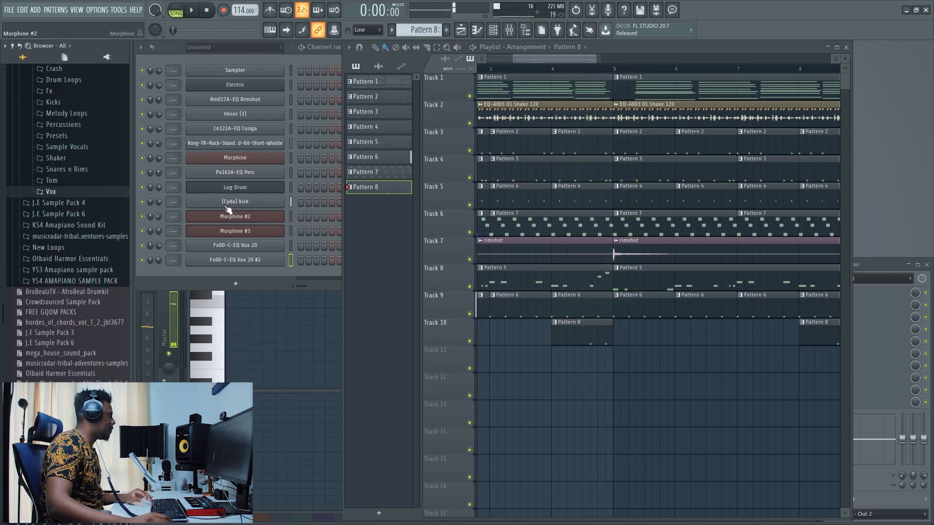
scroll(51, 195, up, 4)
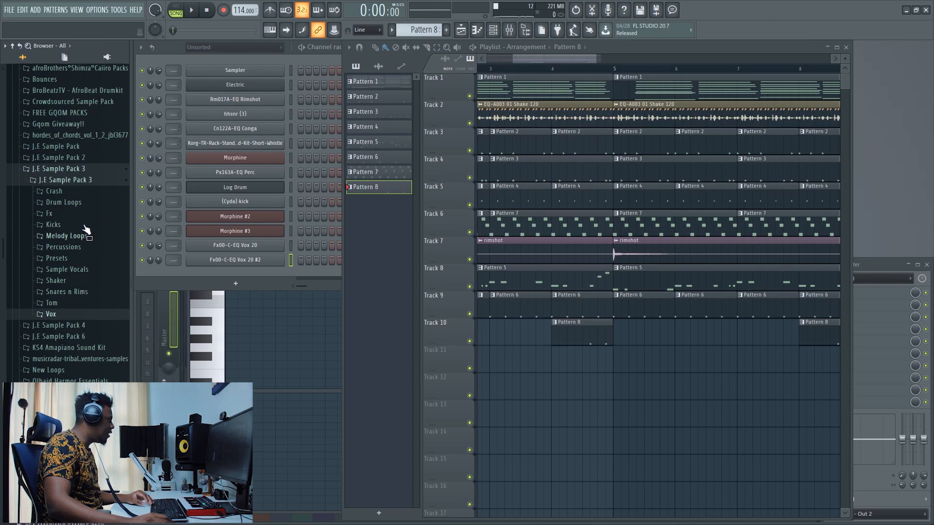
click(81, 207)
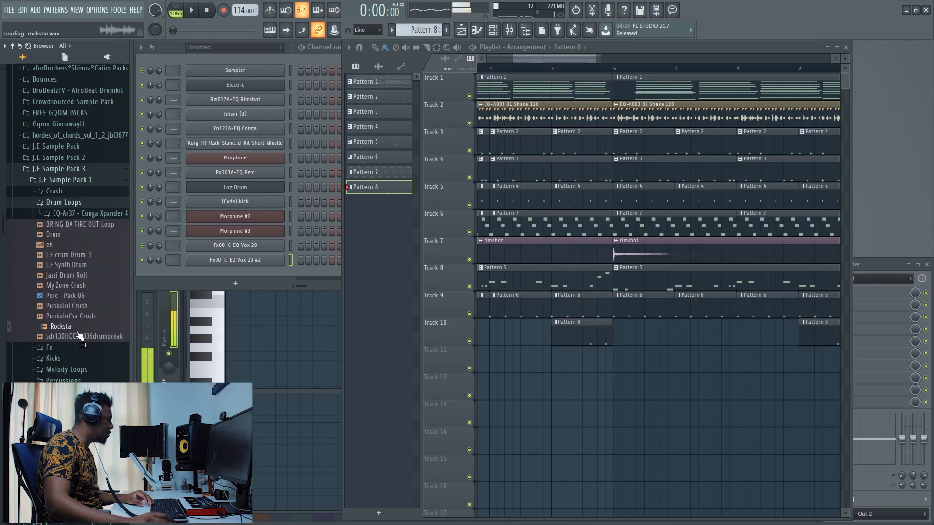
drag(70, 276, 604, 363)
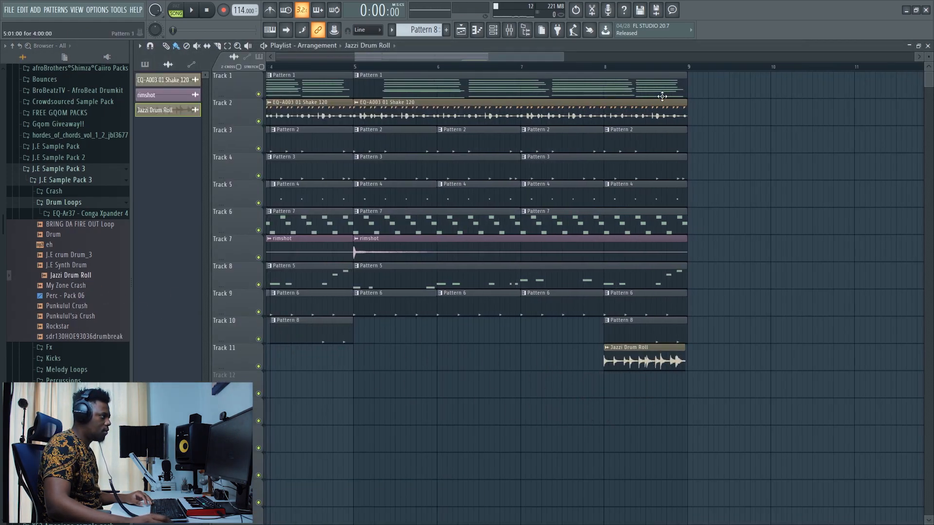
Stretch the Jazzi Drum Roll clip to fill bar 8 exactly, using the Resample mode
scroll(677, 73, up, 4)
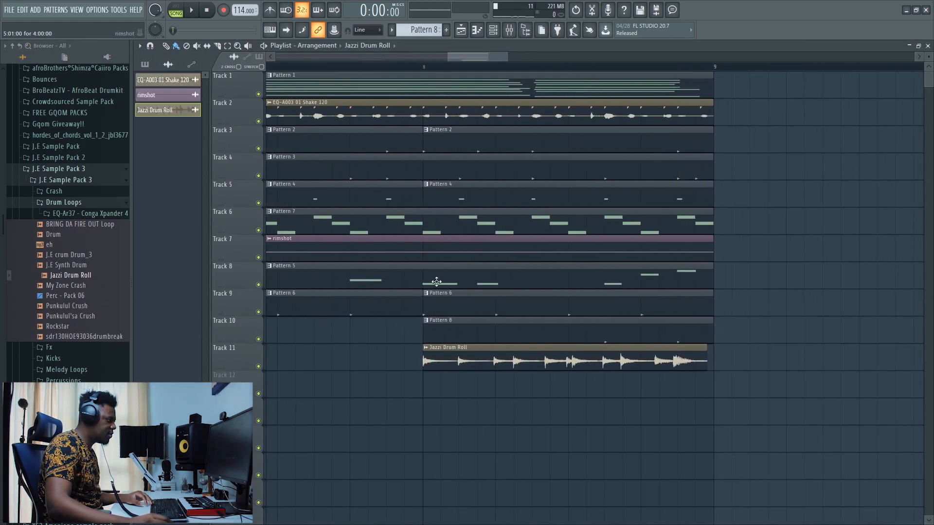
double_click(499, 362)
drag(407, 180, 787, 87)
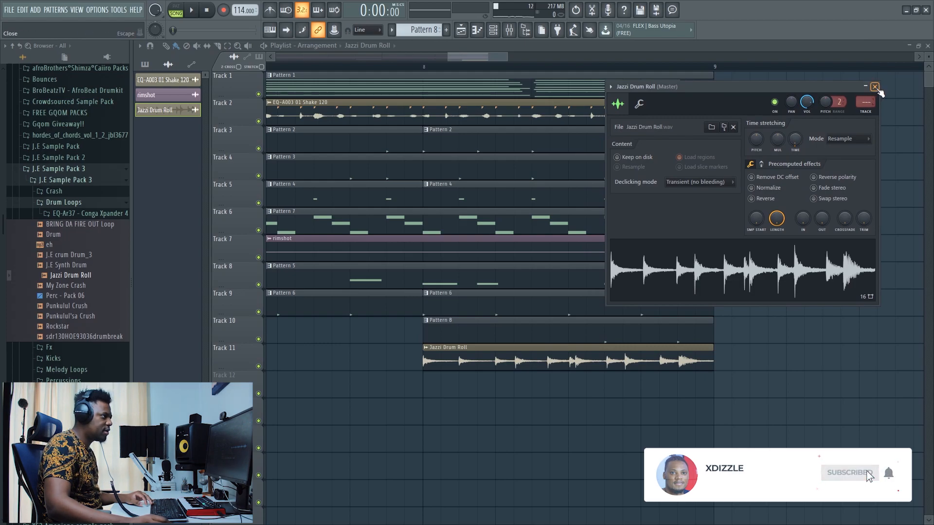
click(874, 86)
Delete the rimshot clip at bar 5 and move the one at bar 1 from Track 7 to Track 11
scroll(473, 72, down, 5)
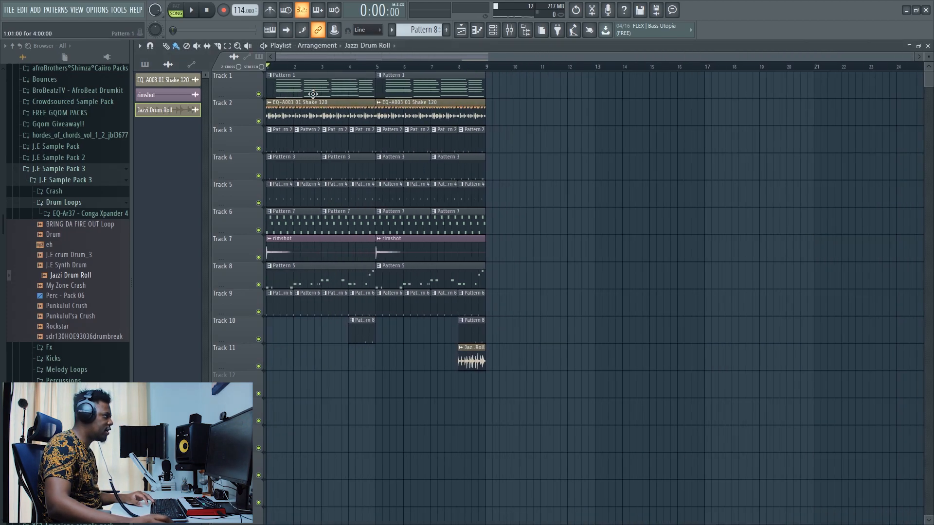
scroll(296, 67, up, 2)
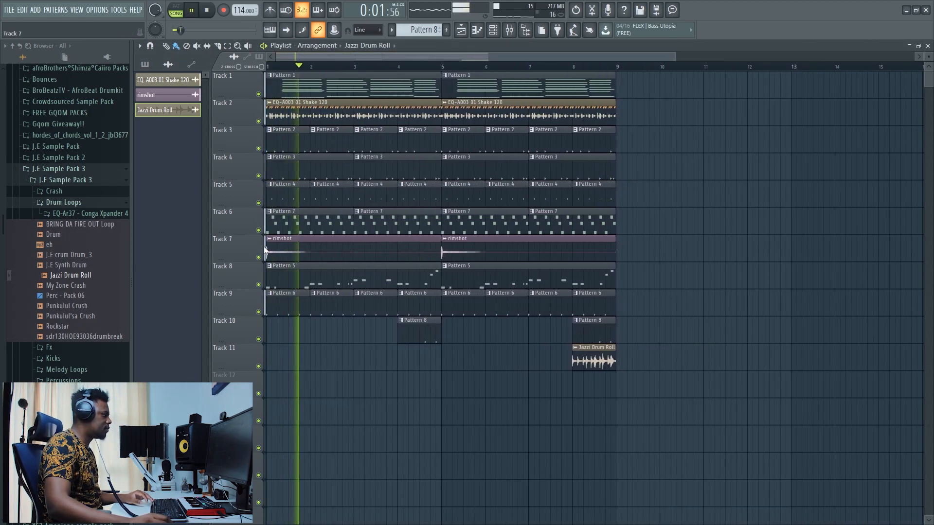
right_click(480, 257)
drag(299, 259, 298, 355)
double_click(298, 355)
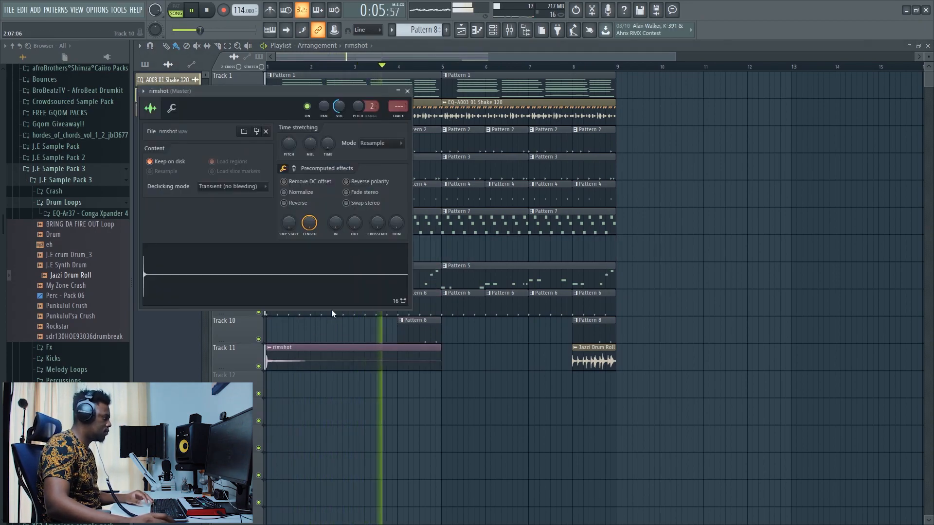
click(407, 91)
Listen to the arrangement and open the settings of the Jazzi Drum Roll clip
scroll(307, 66, up, 3)
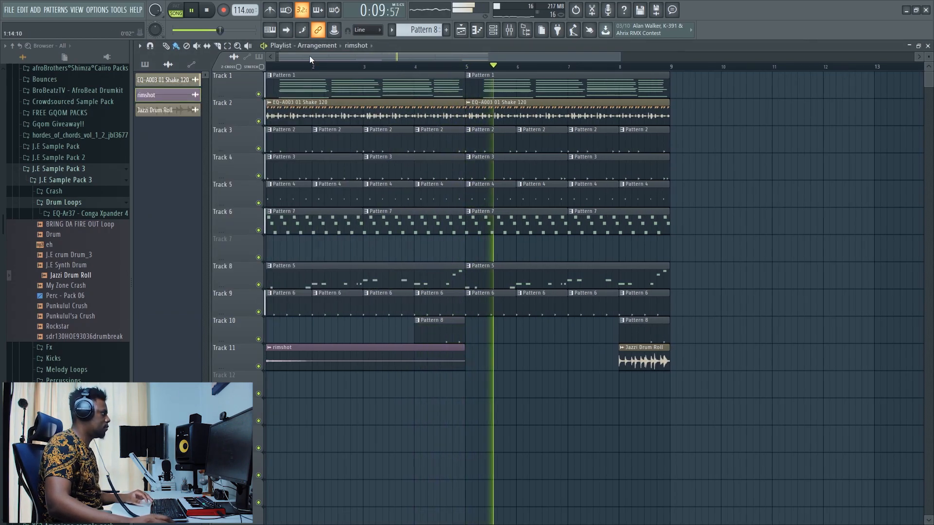
scroll(291, 63, up, 1)
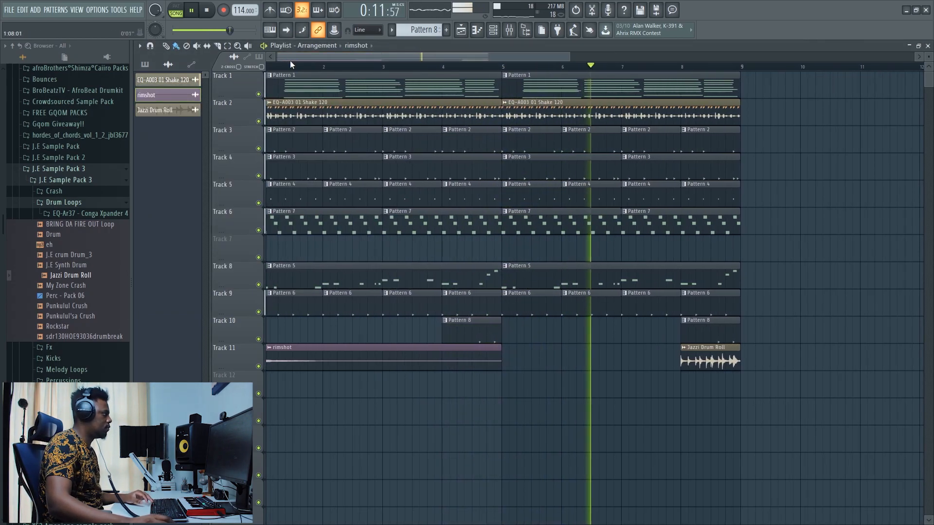
scroll(292, 64, down, 1)
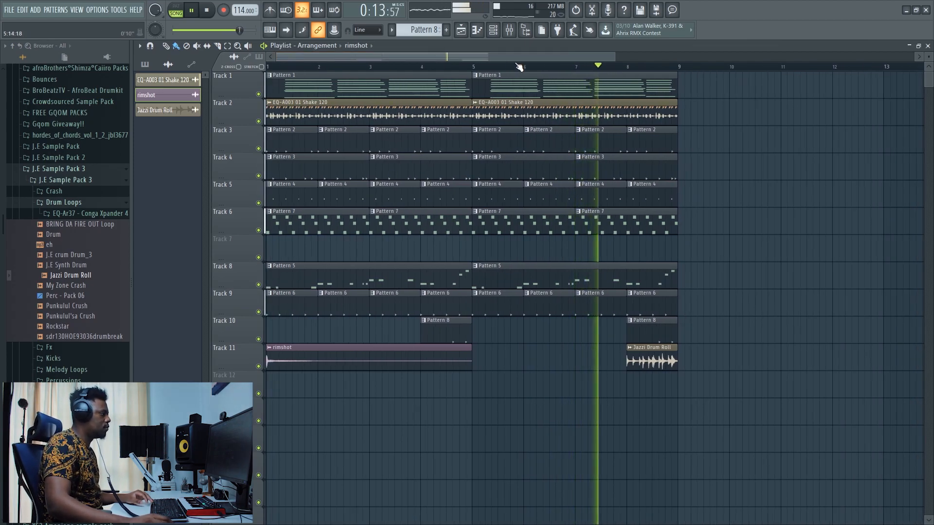
double_click(645, 352)
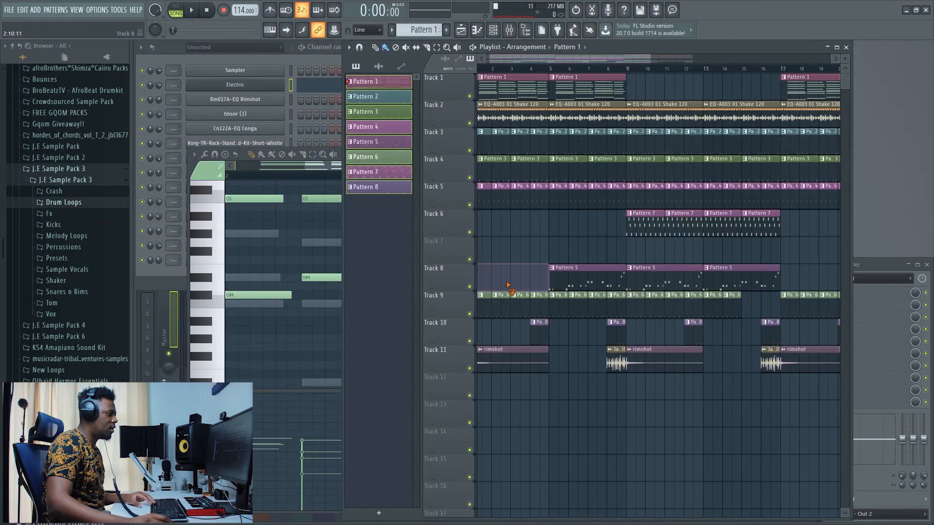
Remove the Pattern 5 clip at bar 5 on Track 8 and play the arrangement from just before bar 8
scroll(622, 68, down, 2)
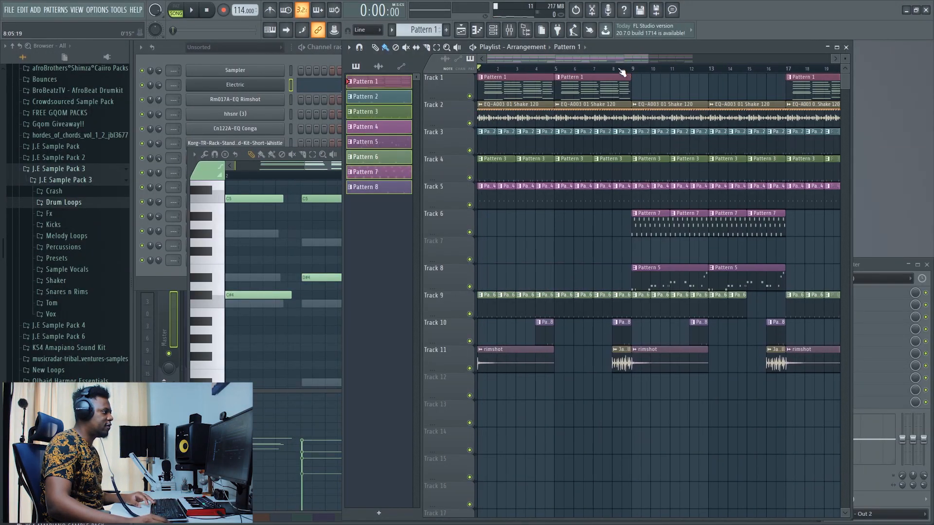
click(609, 69)
key(space)
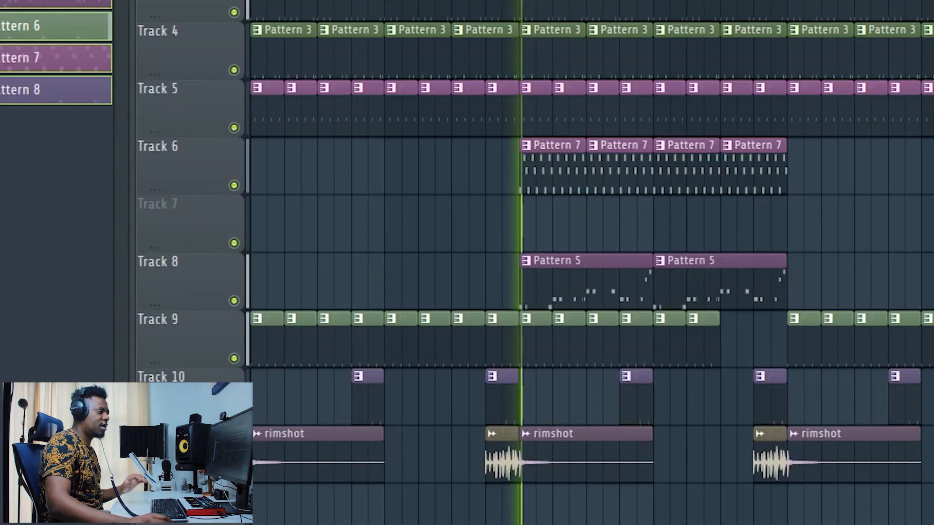
key(space)
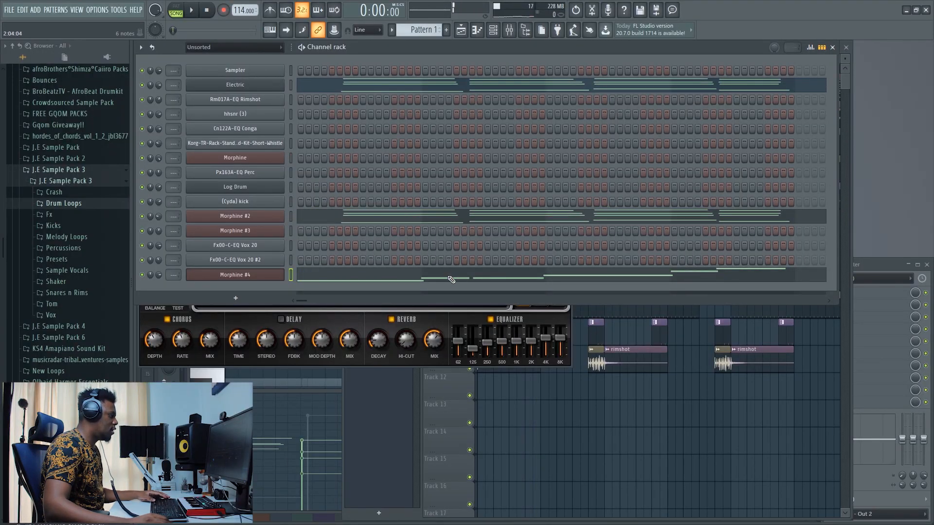
Quantize the Morphine #4 notes in Pattern 1 and set all of them to the same velocity
click(448, 277)
key(alt+q)
key(Return)
scroll(448, 266, down, 3)
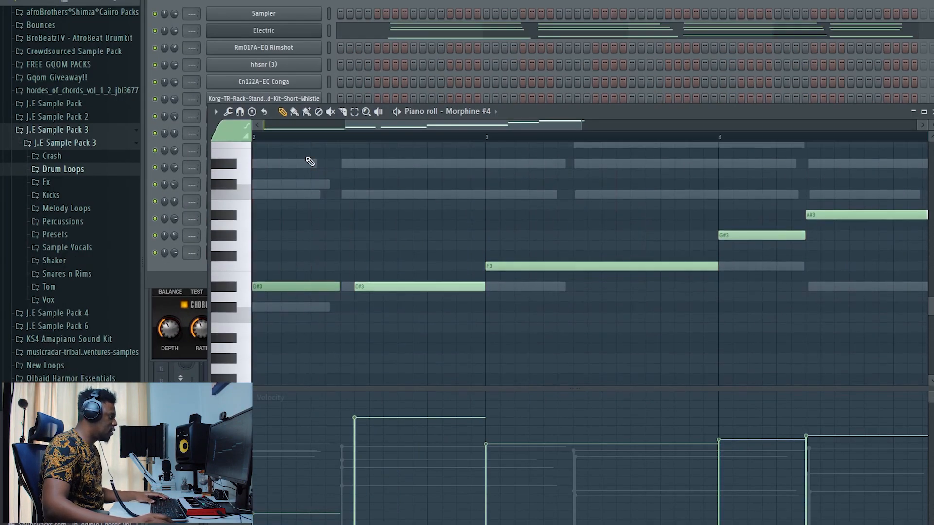
scroll(365, 135, down, 4)
key(ctrl+a)
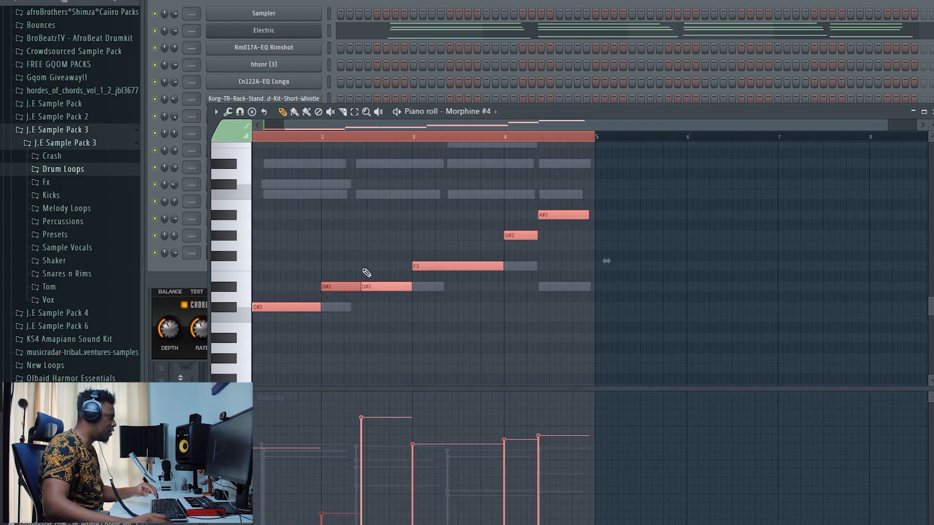
scroll(335, 138, up, 2)
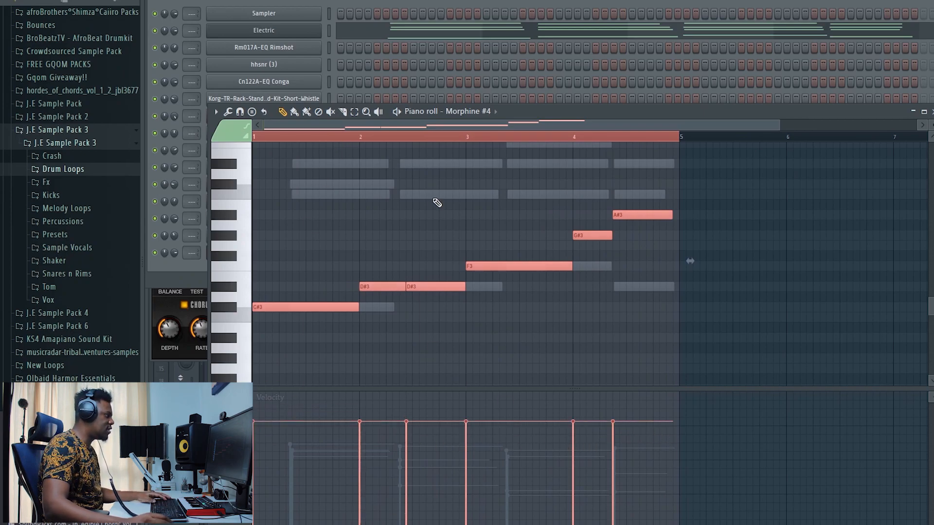
Deselect the Morphine #4 notes, start playback and extend the final A#3 note to the end of bar 4
click(660, 187)
right_click(661, 188)
key(space)
scroll(677, 139, up, 3)
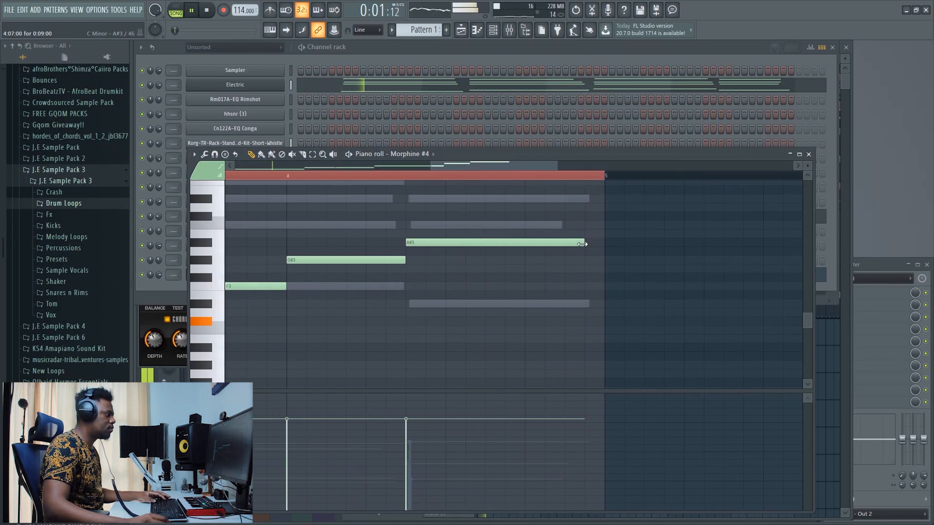
click(491, 51)
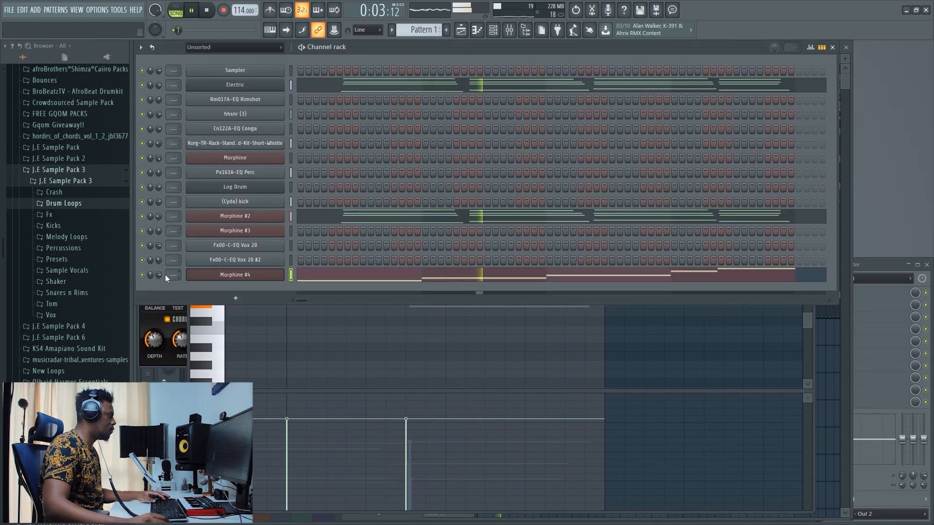
Transpose the Morphine #4 notes up one octave and lower the channel's volume while playing the song
click(393, 276)
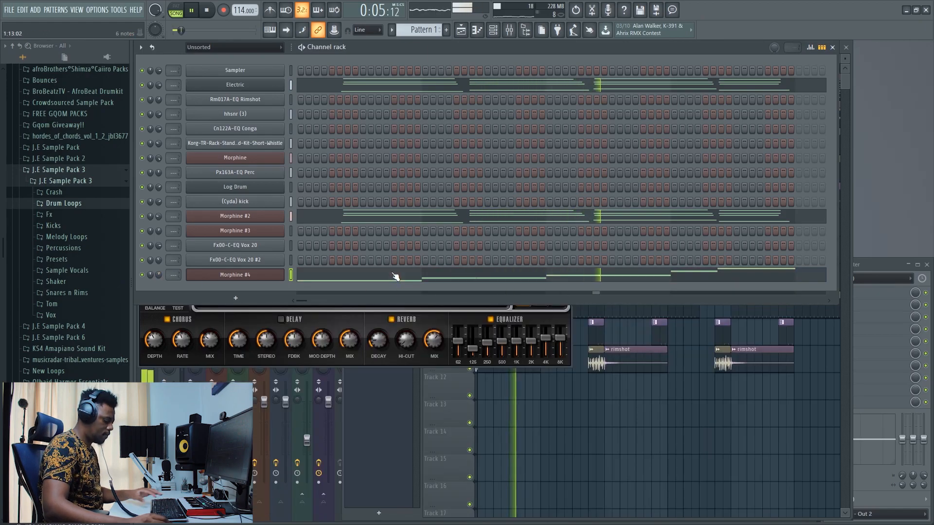
click(395, 276)
key(ctrl+Up)
key(space)
key(space)
click(390, 60)
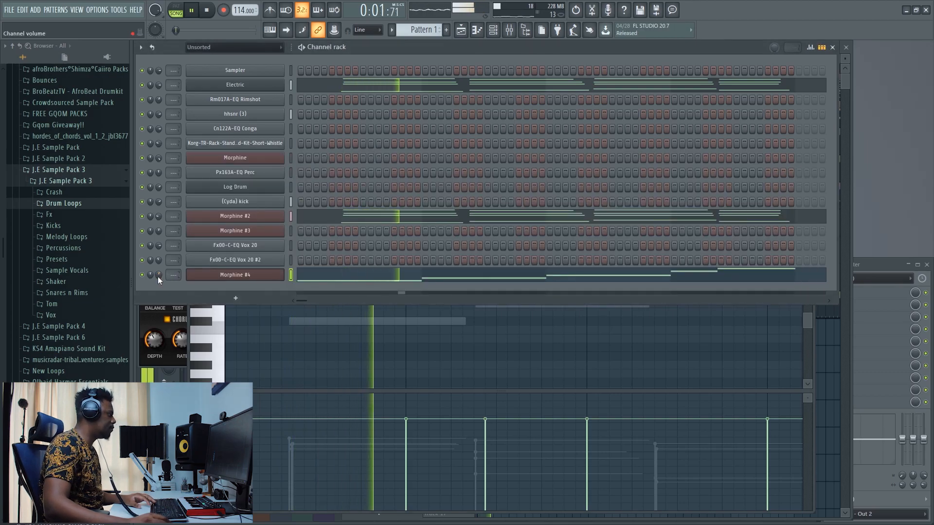
drag(157, 276, 157, 292)
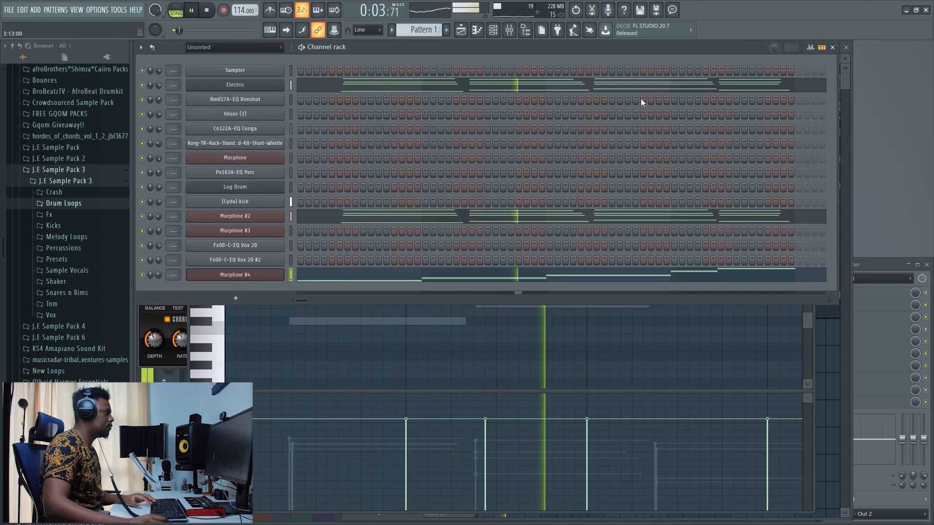
key(F5)
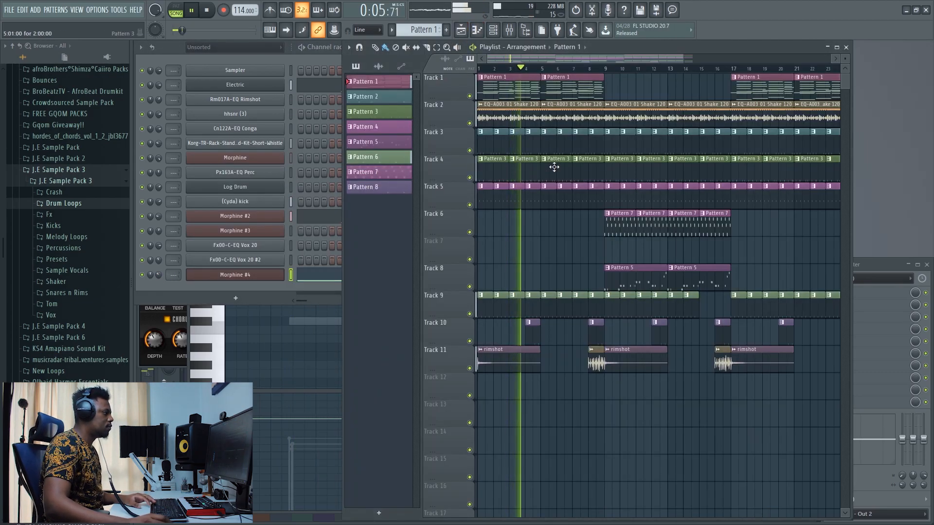
Stop playback and move the Morphine #4 melody from Pattern 1 into the empty Pattern 9
click(291, 275)
key(space)
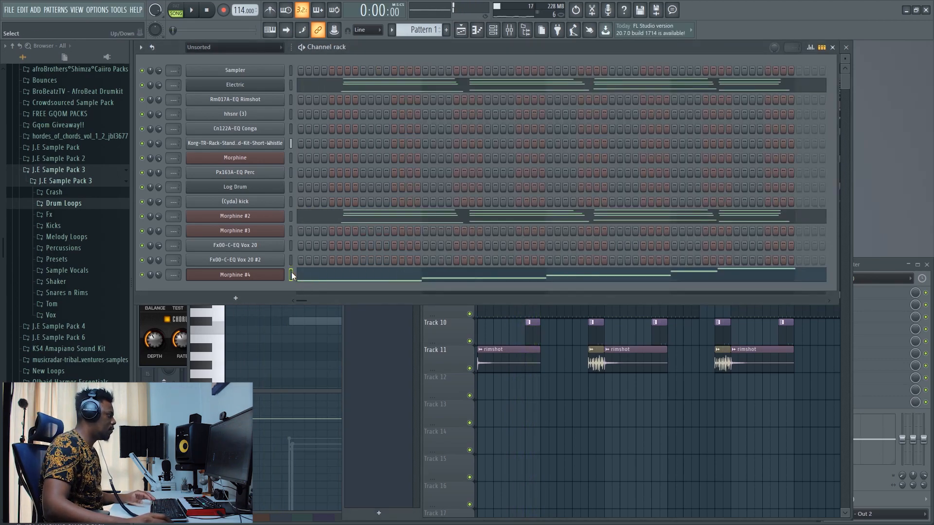
key(KP_Add)
key(KP_Add)
key(KP_Add)
key(KP_Add)
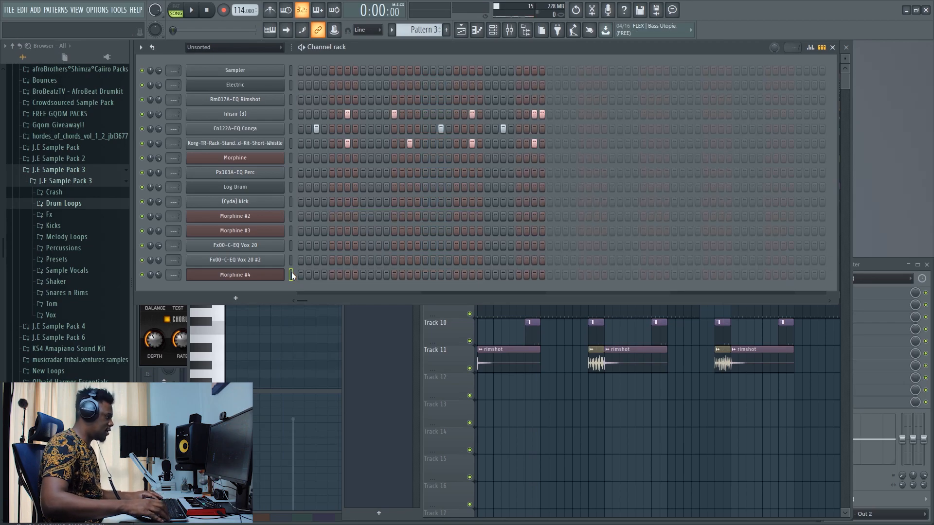
key(KP_Add)
key(KP_Add)
key(KP_Add)
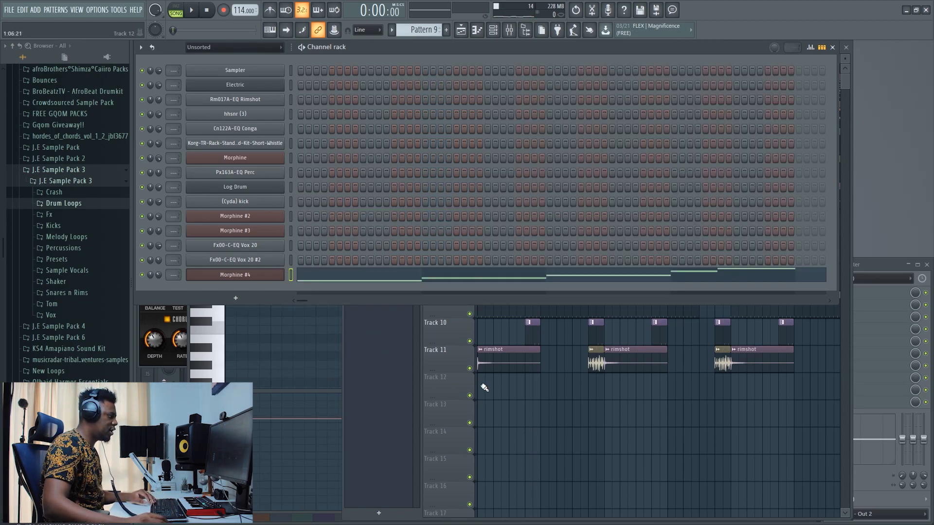
Place Pattern 9 clips at bars 1 and 5 on Track 12, removing the surplus clips from bar 9 onward
drag(483, 391, 635, 391)
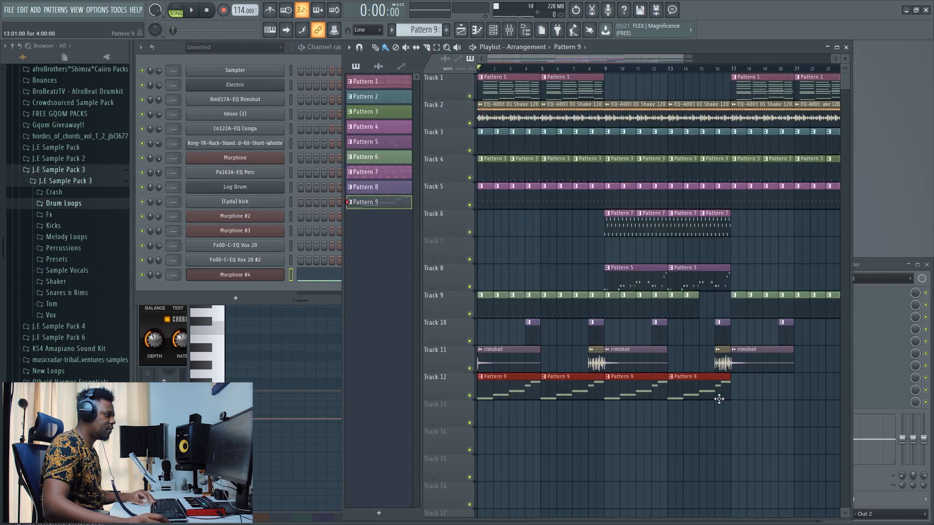
right_click(716, 399)
right_click(632, 391)
Play the song and raise the Morphine #4 channel volume slightly, checking its notes in the piano roll
key(space)
click(324, 280)
click(324, 279)
drag(159, 276, 160, 273)
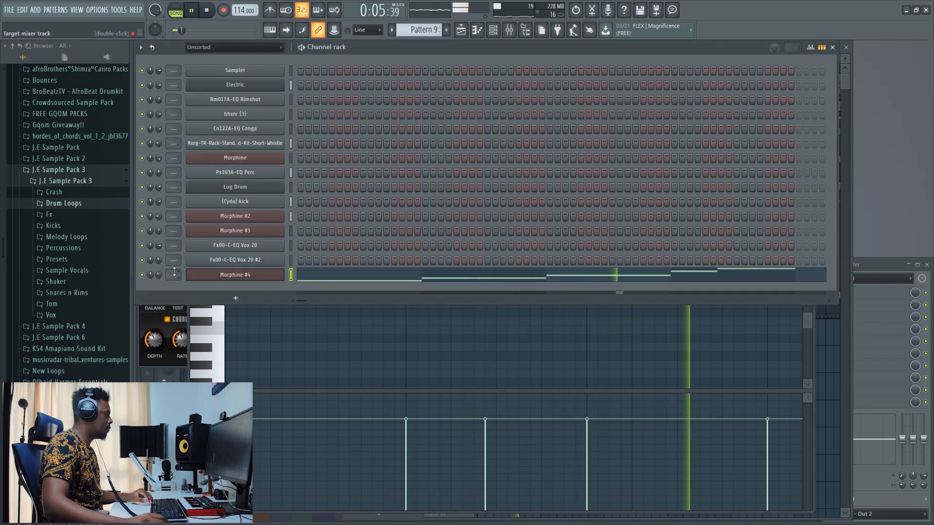
click(640, 278)
click(640, 278)
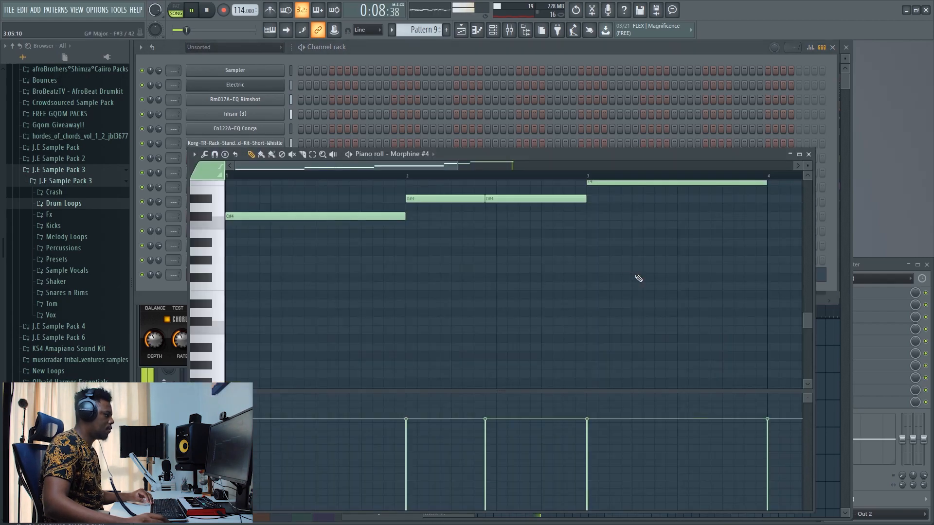
click(460, 37)
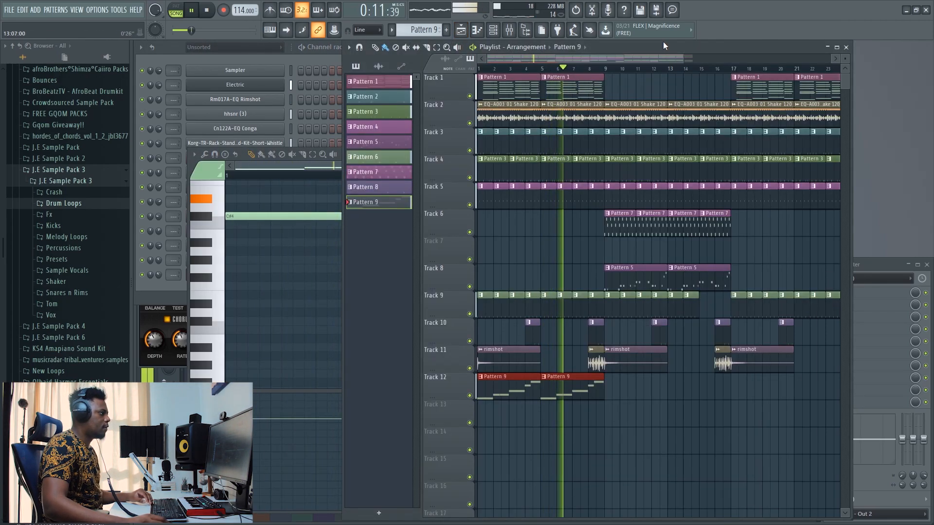
Delete the Pattern 6 clip at bar 8 on Track 9
scroll(590, 72, up, 3)
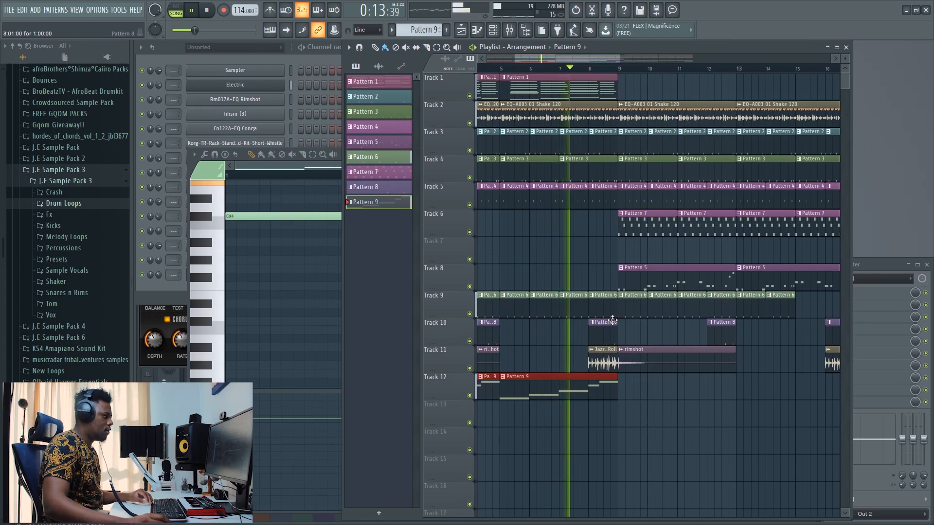
right_click(607, 308)
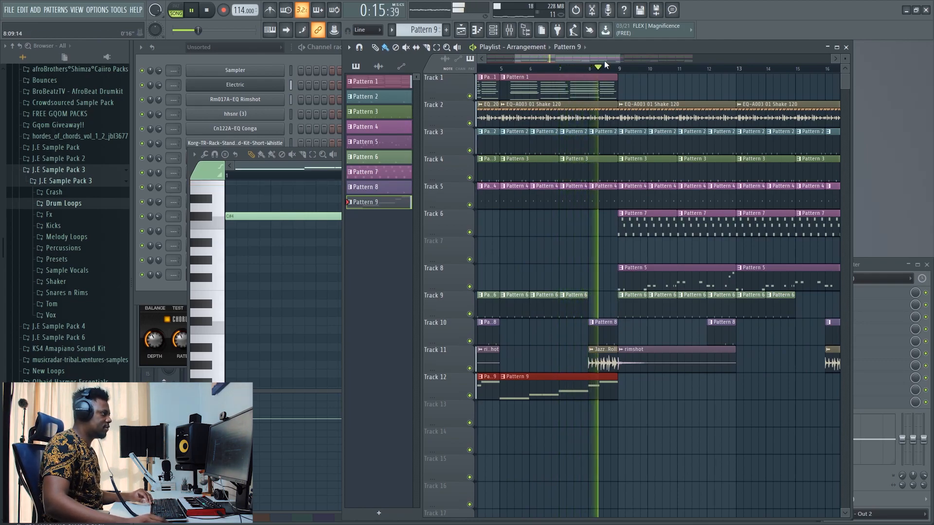
scroll(605, 66, down, 4)
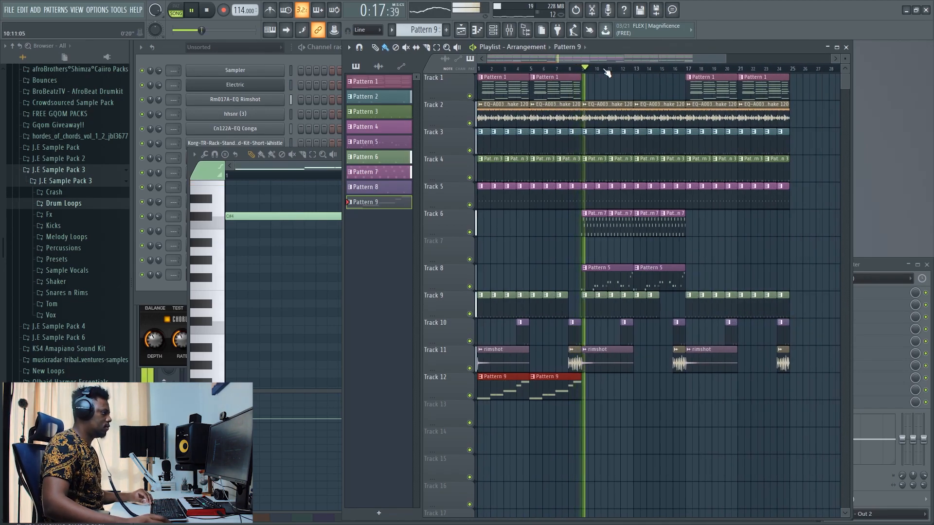
Select Pattern 7 from its clip at bar 9 and raise the Morphine #3 channel volume slightly
double_click(591, 224)
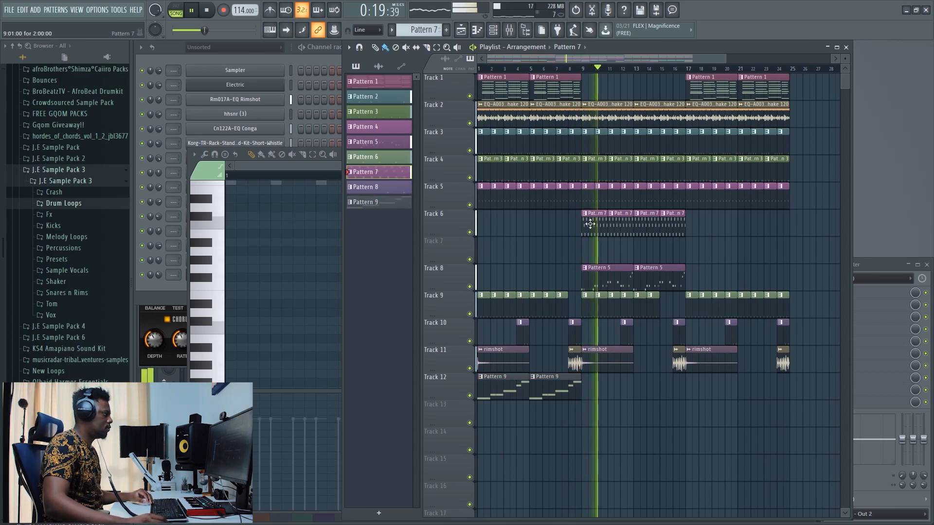
click(381, 46)
drag(158, 233, 159, 225)
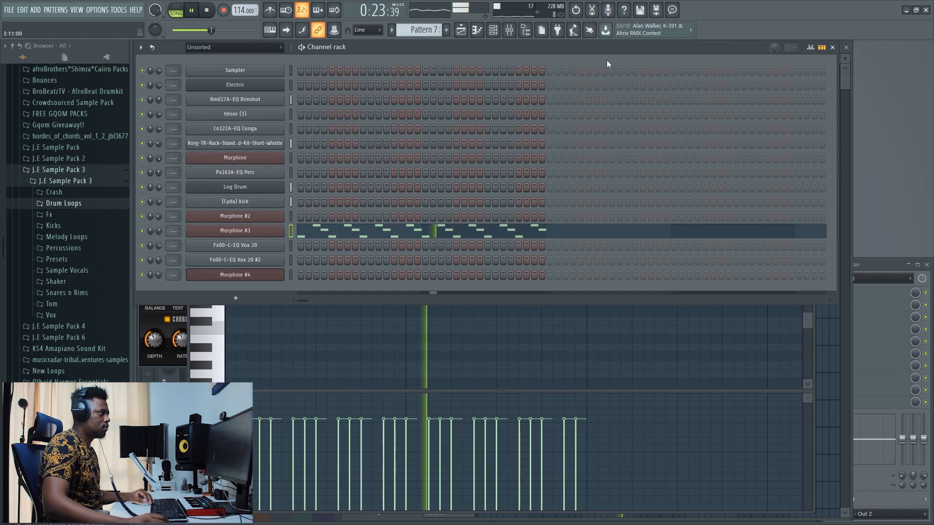
Listen to the arrangement past bar 17 in the maximized Playlist, stop playback and restore the window size
key(F5)
double_click(645, 48)
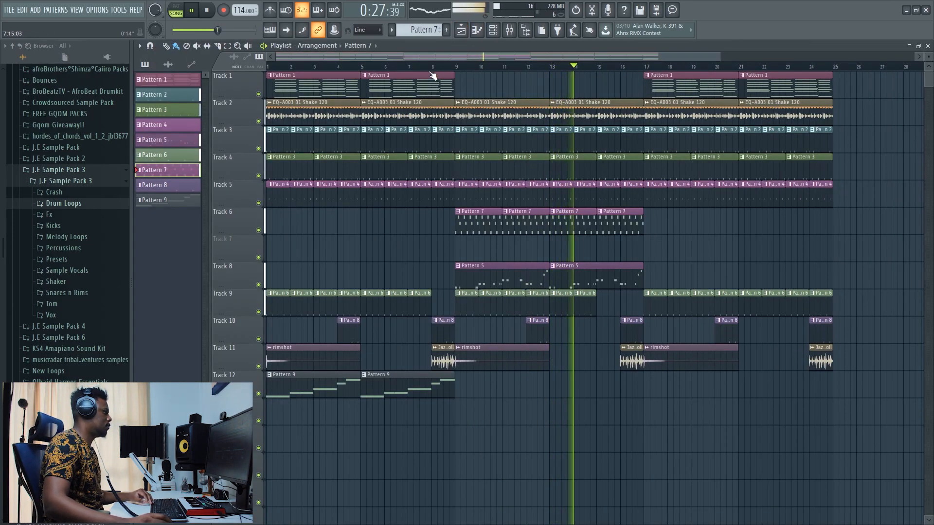
scroll(435, 69, up, 1)
drag(432, 58, 401, 58)
scroll(431, 70, down, 1)
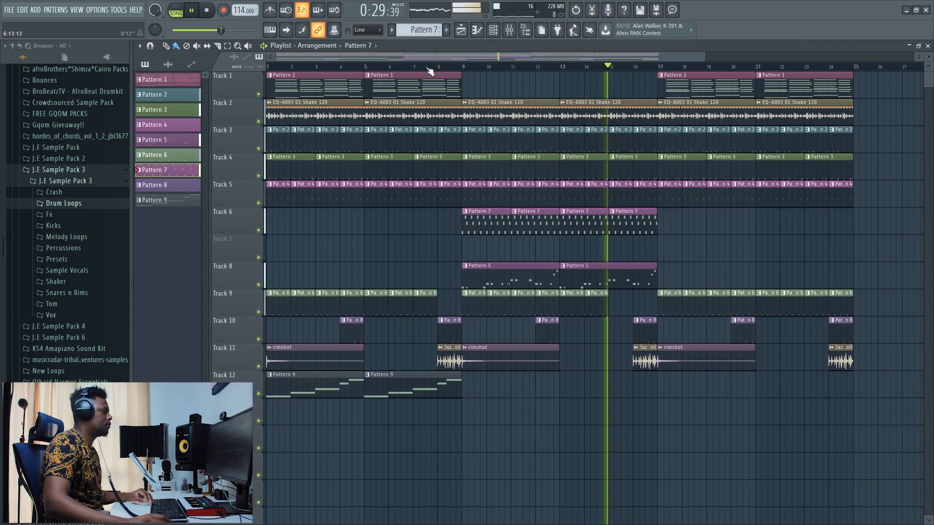
scroll(460, 70, down, 1)
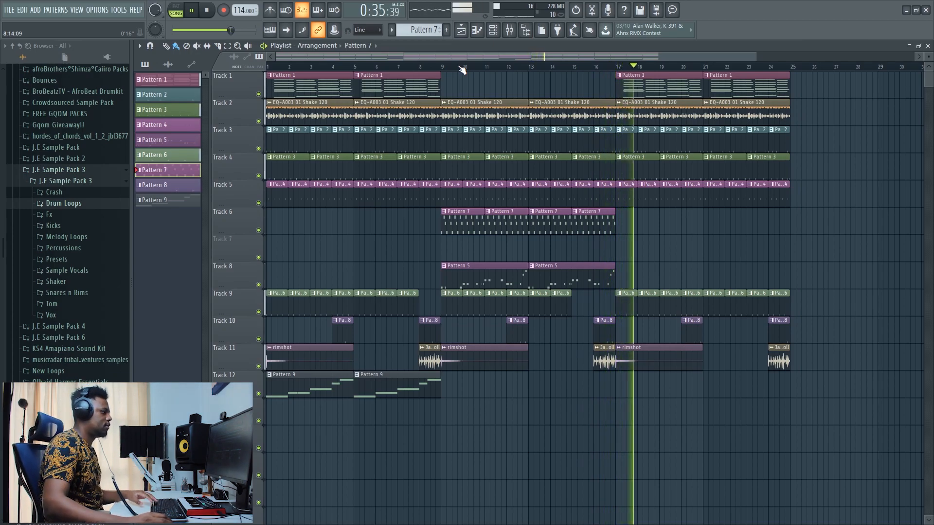
key(space)
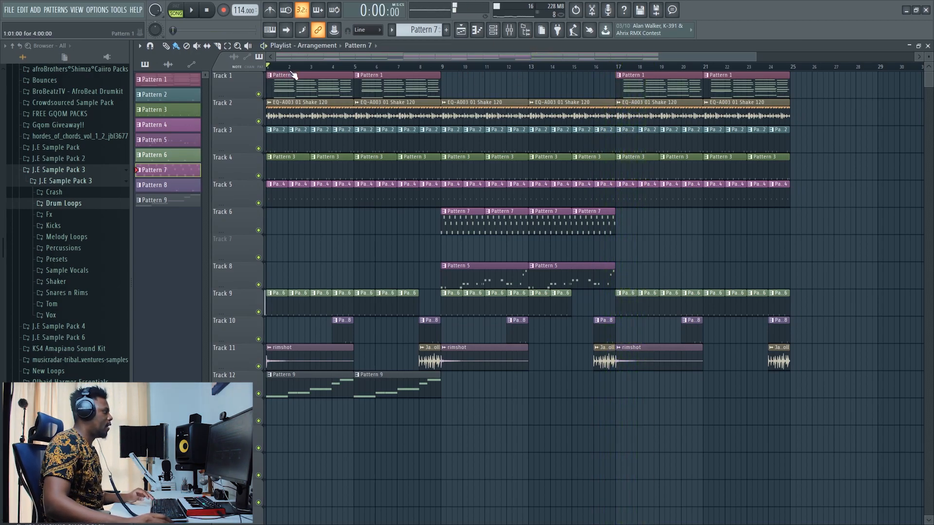
scroll(289, 57, up, 3)
double_click(473, 45)
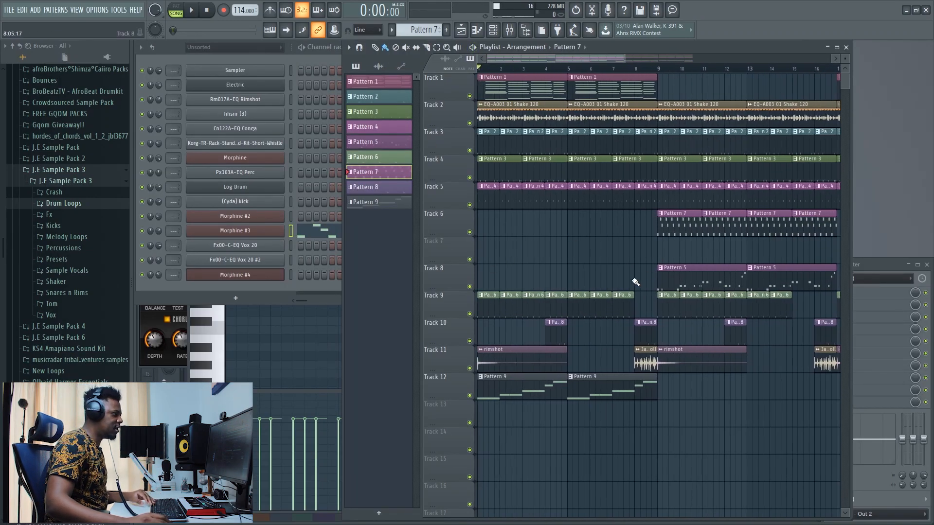
scroll(563, 68, down, 4)
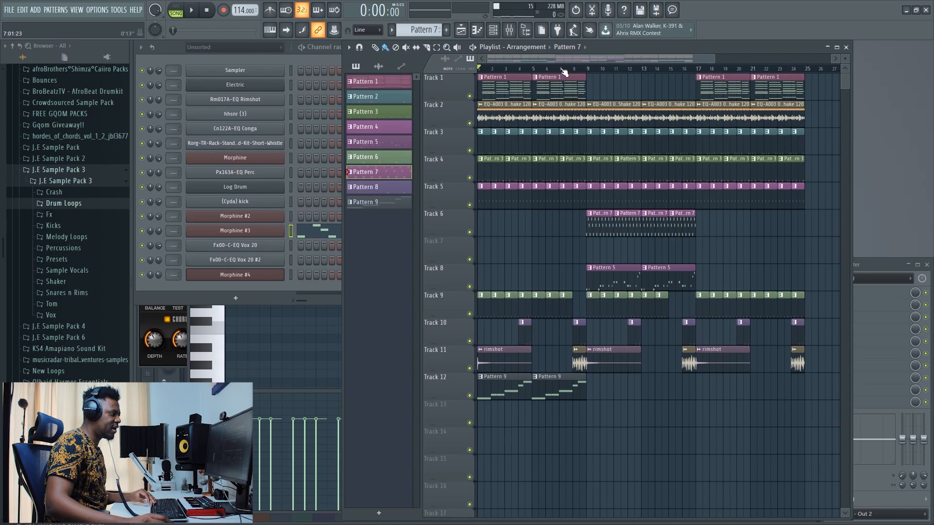
Add the Cr013A-EQ Crash sample from J.E Sample Pack 3 at bar 1 of Track 13 and open its channel settings
double_click(490, 364)
click(177, 50)
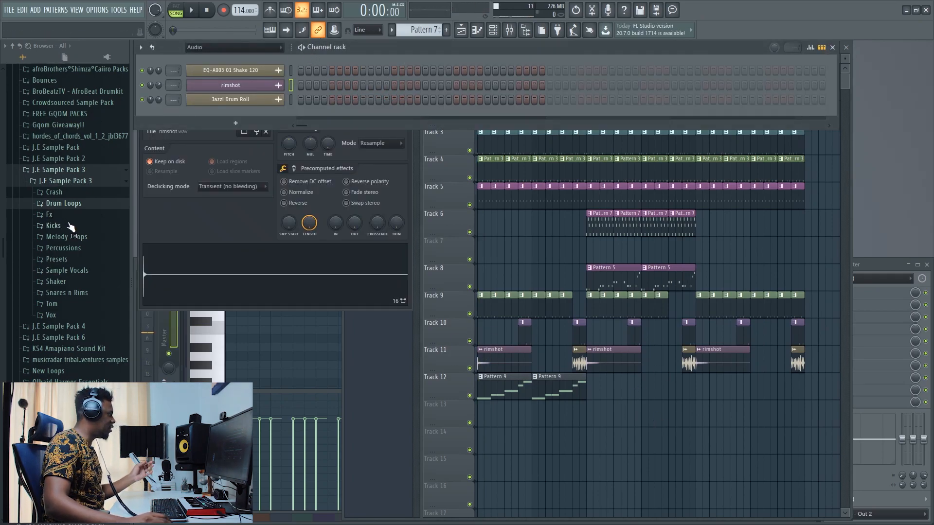
click(71, 194)
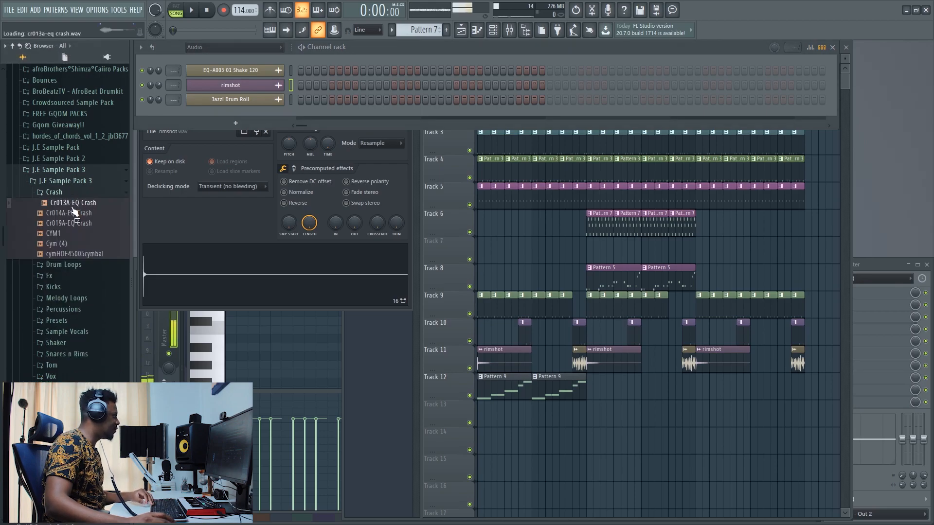
click(851, 145)
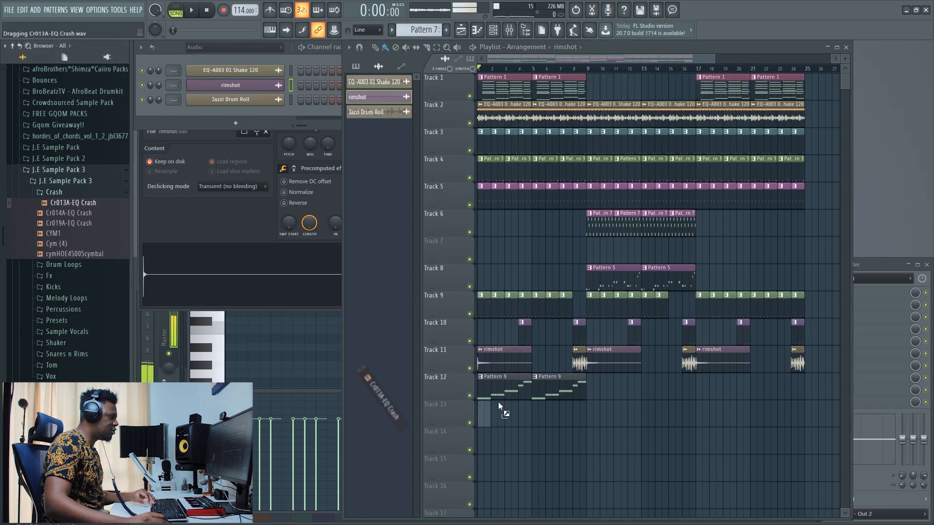
drag(479, 417, 481, 417)
double_click(481, 417)
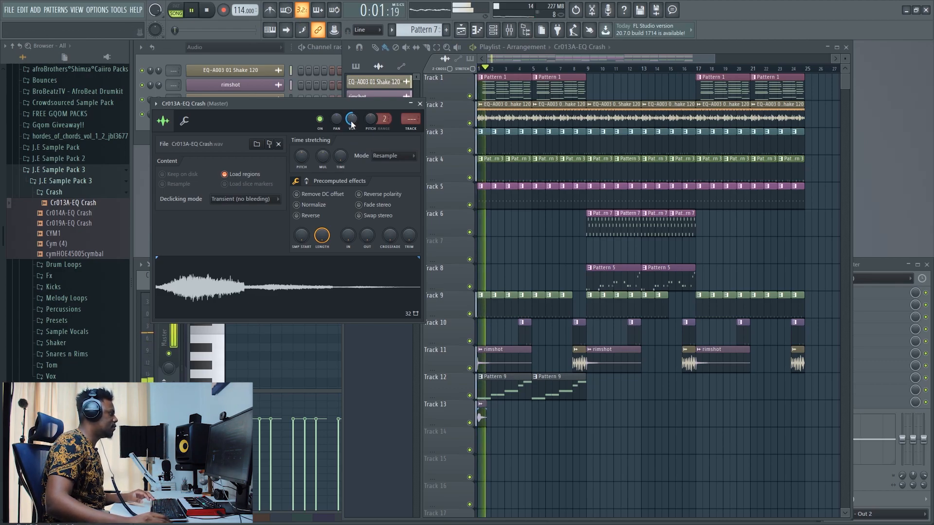
Replace the crash channel's sample with Cr019A-EQ Crash, close its settings and play the song in the maximized Playlist
click(74, 224)
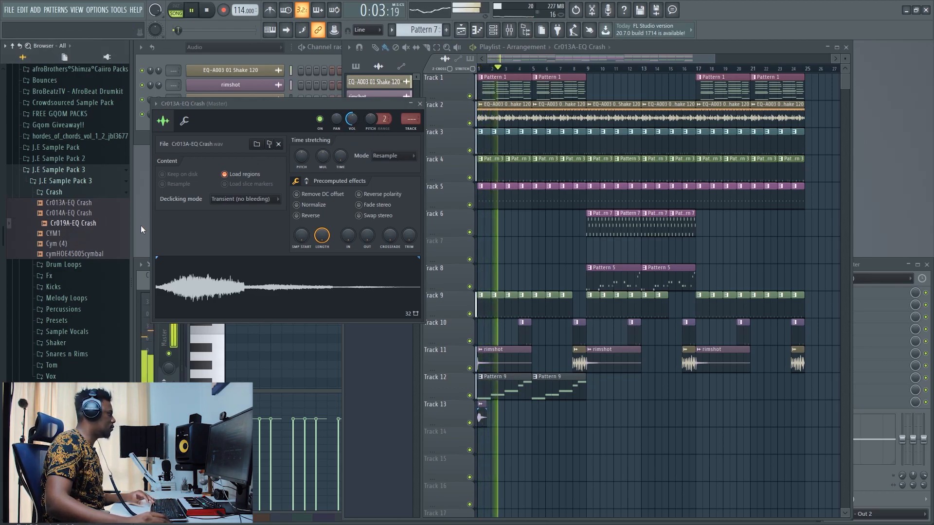
key(space)
drag(92, 223, 95, 225)
drag(215, 287, 217, 288)
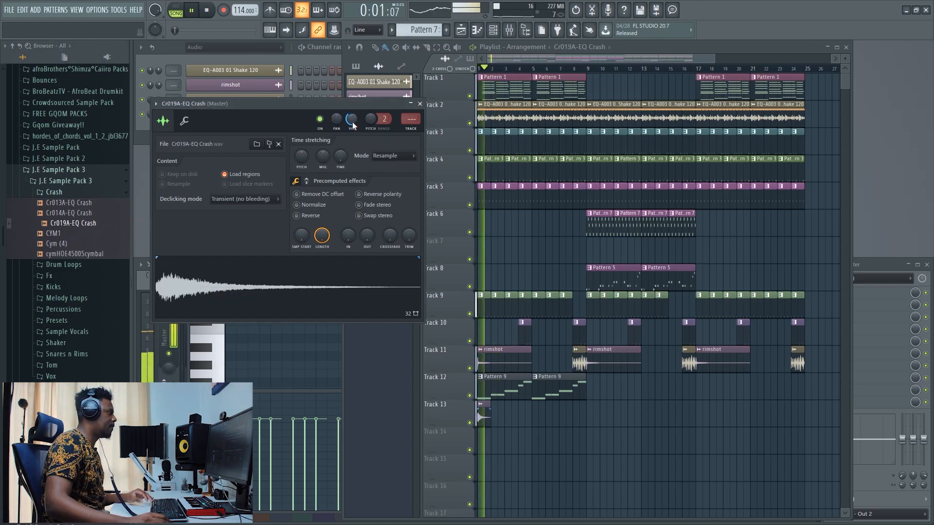
click(420, 105)
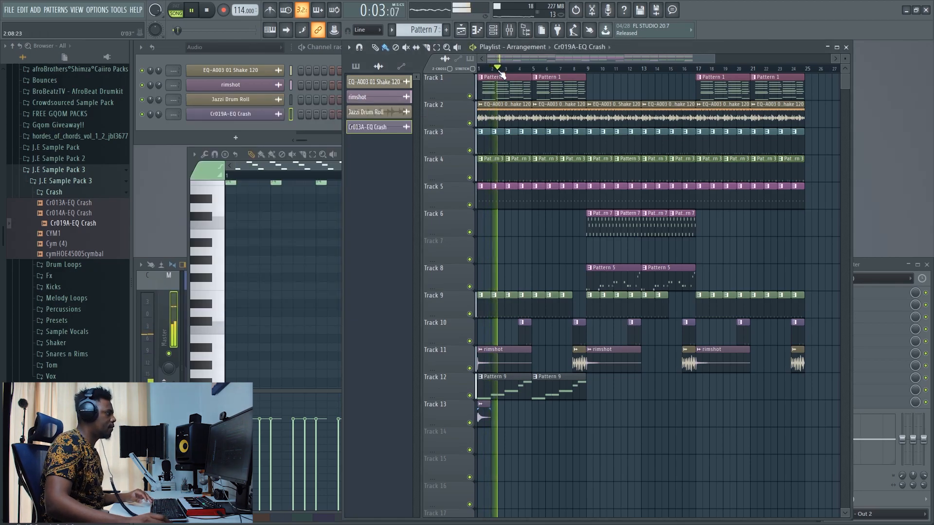
scroll(509, 60, up, 2)
double_click(650, 47)
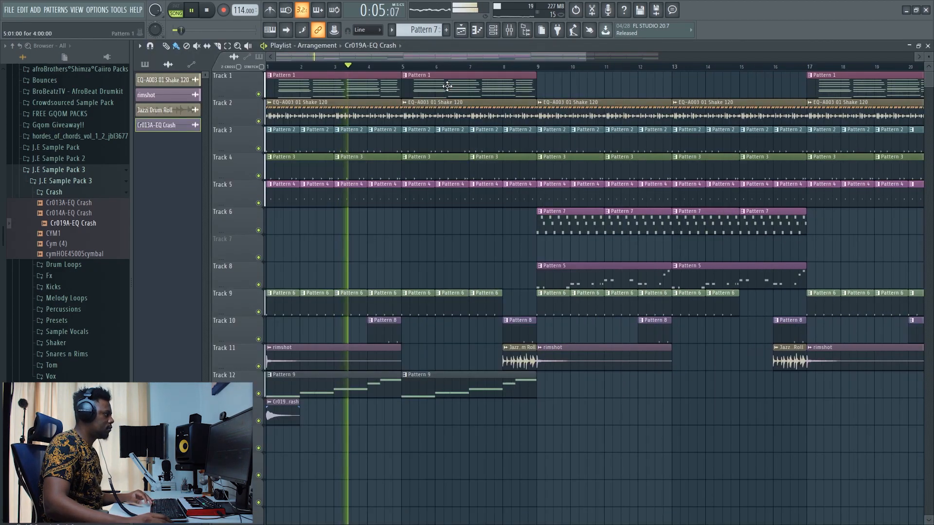
Add a new Morphine channel and load the LED Dirty MC program from the Leads bank
scroll(468, 57, down, 1)
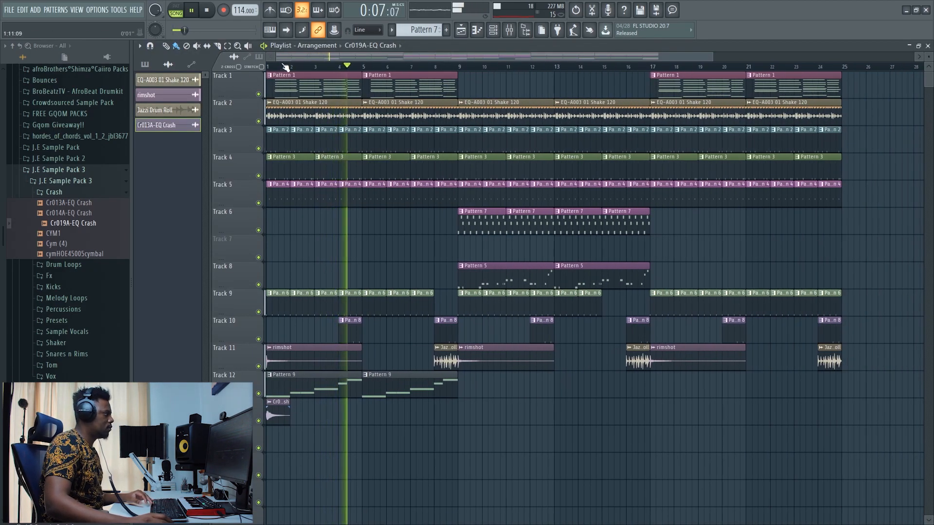
scroll(287, 59, up, 2)
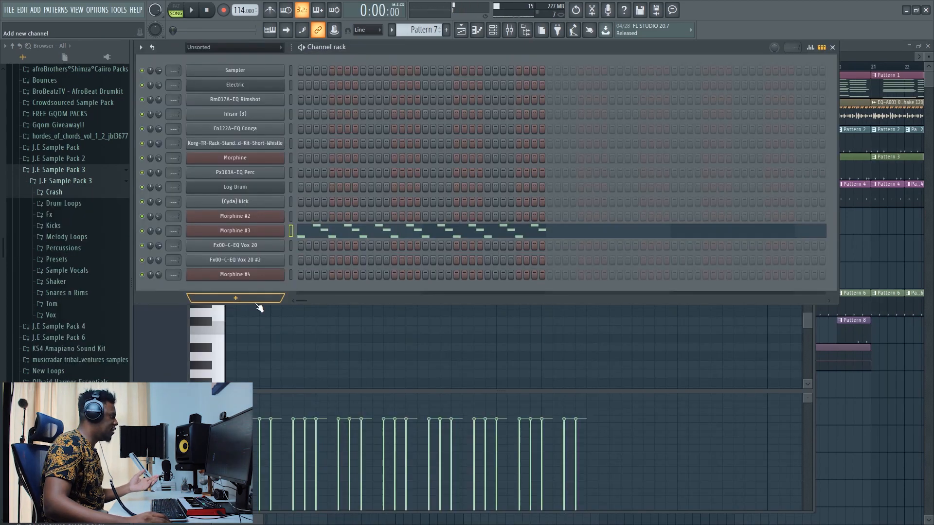
click(257, 300)
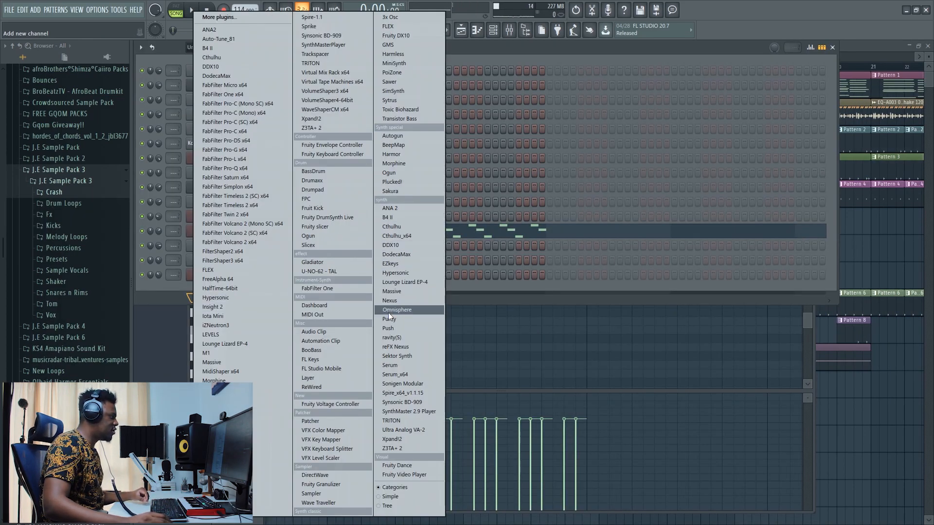
click(401, 164)
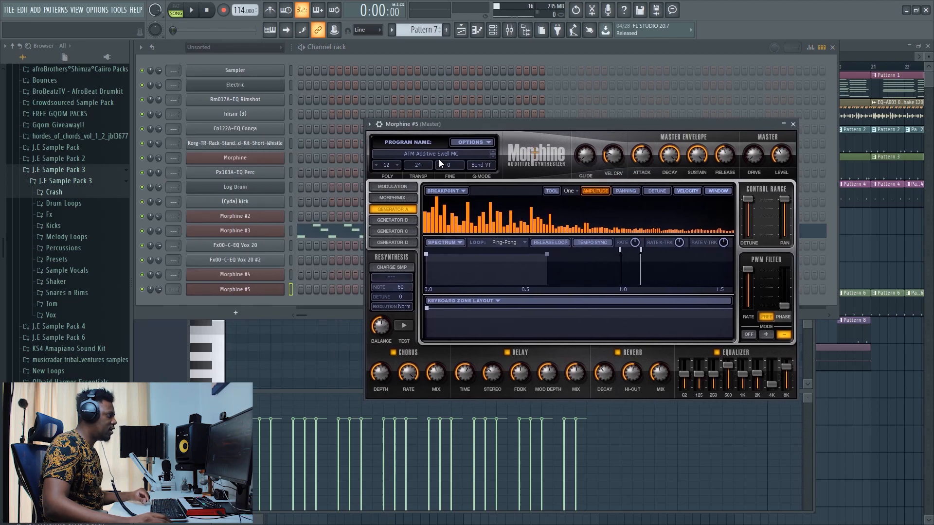
click(437, 154)
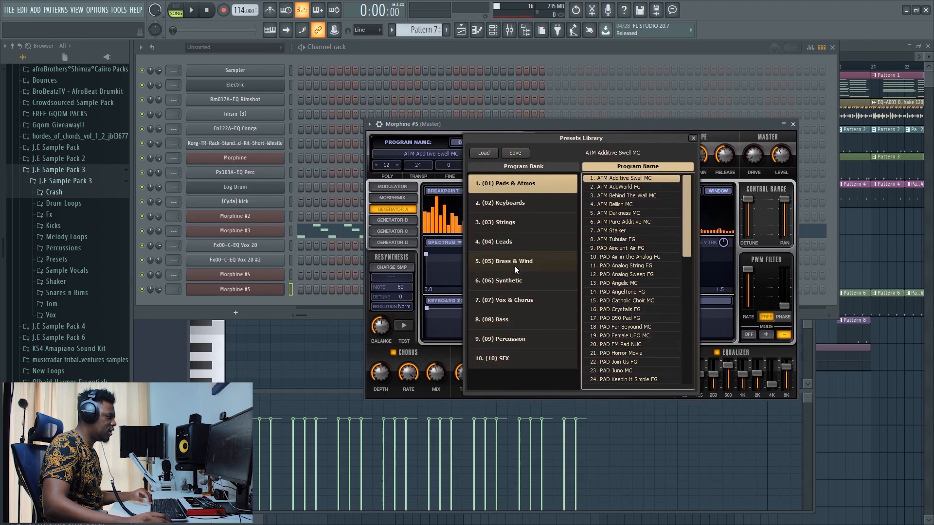
click(515, 241)
double_click(609, 247)
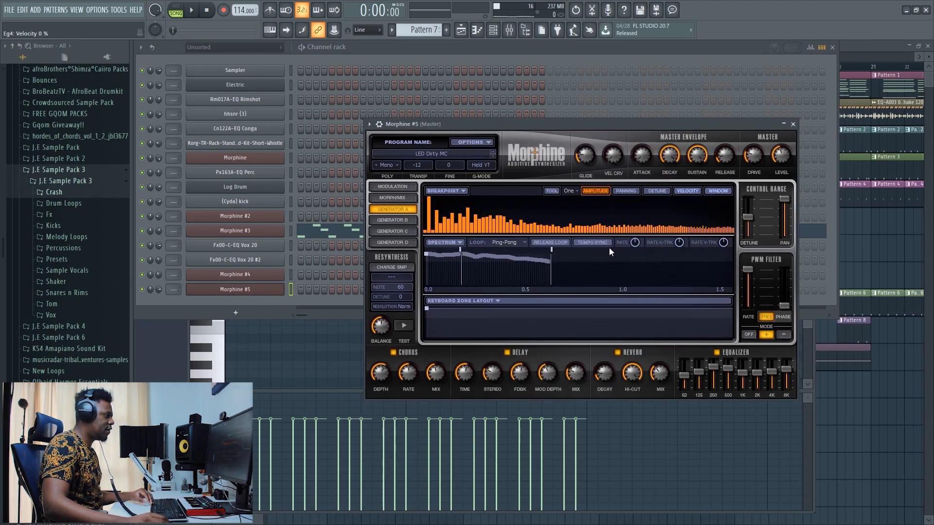
Copy the Morphine #3 notes of Pattern 7 into the new Morphine #5 channel
click(466, 45)
click(293, 233)
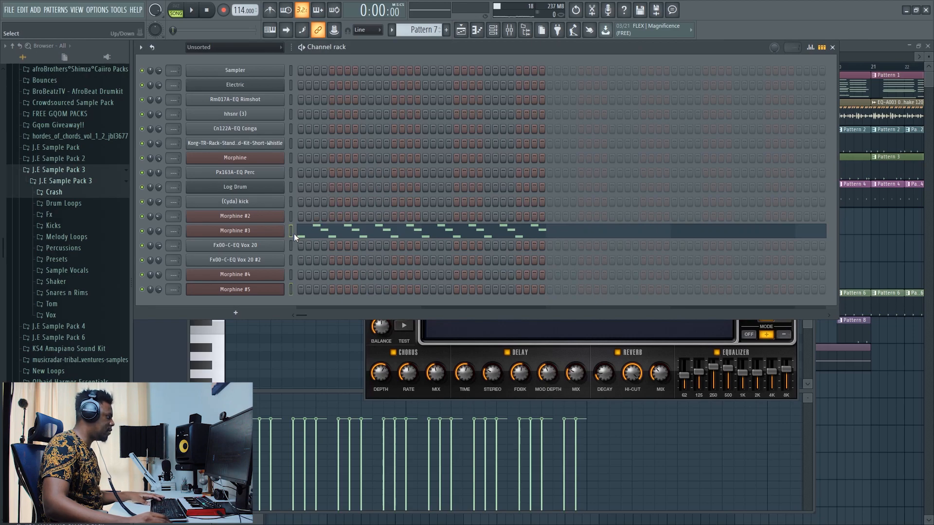
click(293, 289)
key(ctrl+v)
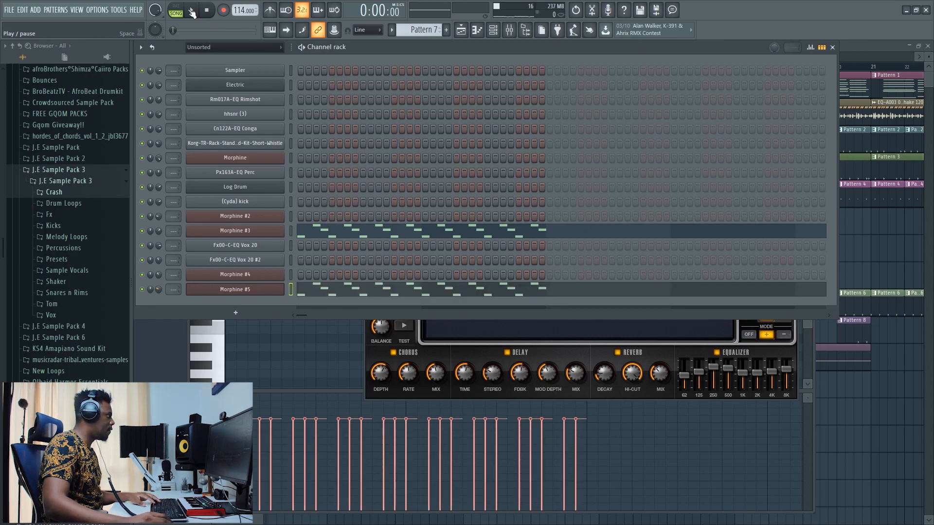
Play Pattern 7, step Morphine #5 through the lead presets to LED Ice Cube MC and adjust the channel's volume
click(455, 348)
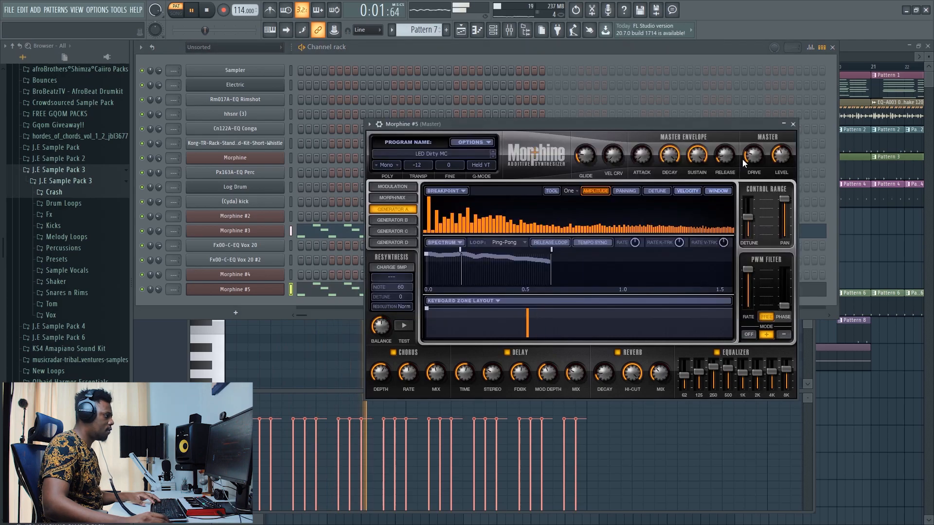
click(495, 156)
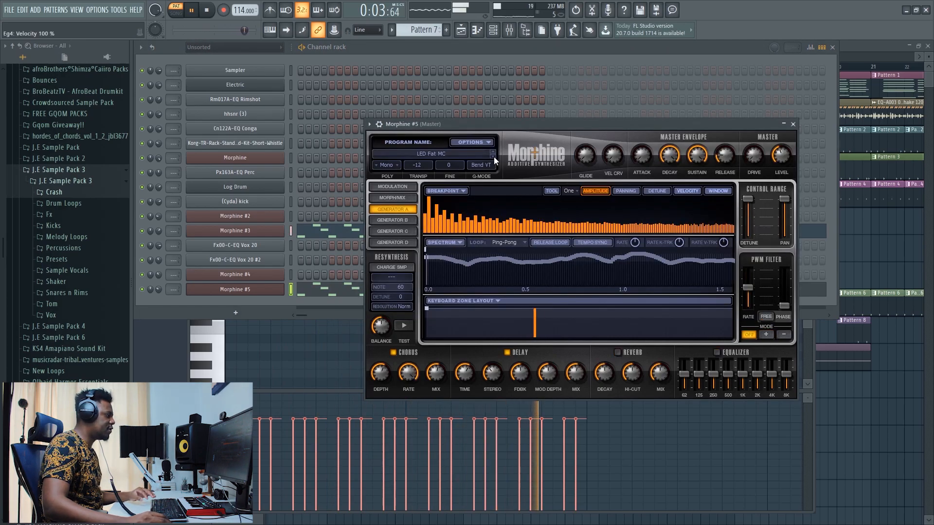
click(494, 156)
click(494, 156)
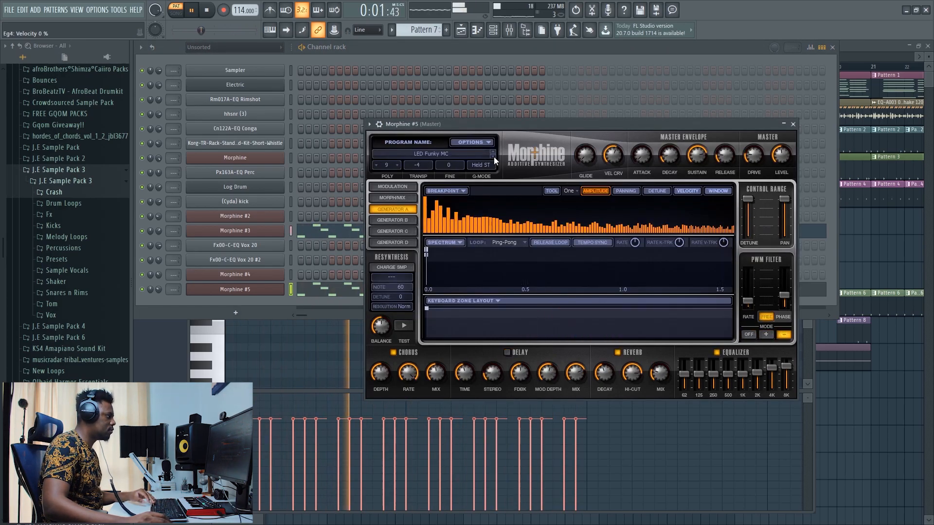
click(494, 157)
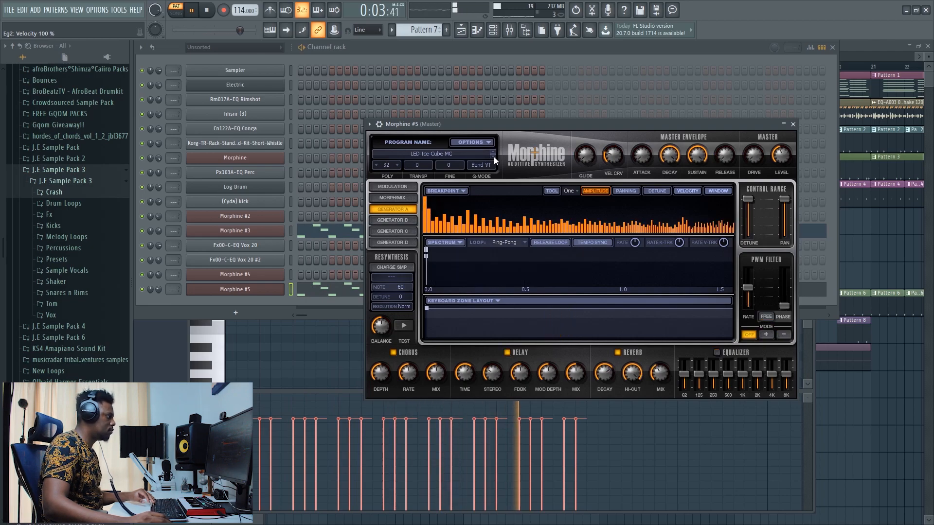
click(160, 292)
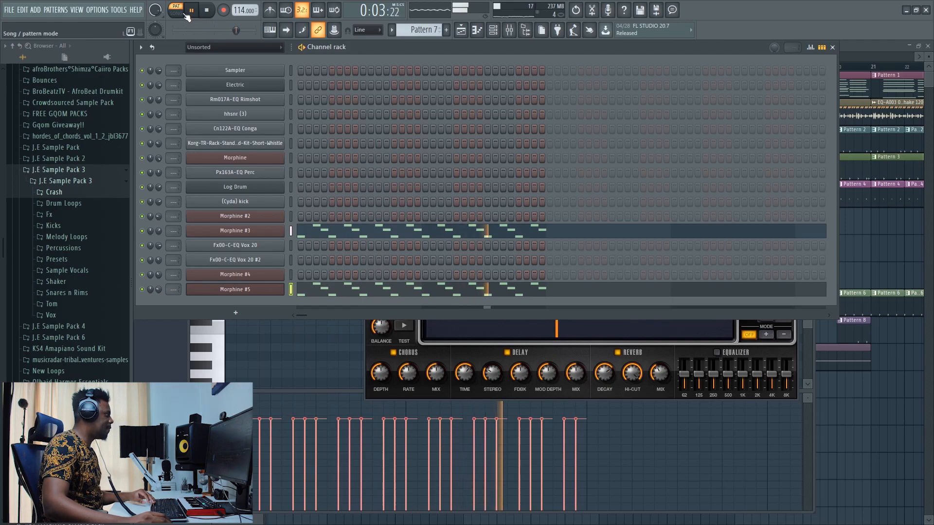
Play the song from just before bar 9 in the Playlist and set the Morphine #5 channel volume to 34%
click(859, 43)
click(444, 69)
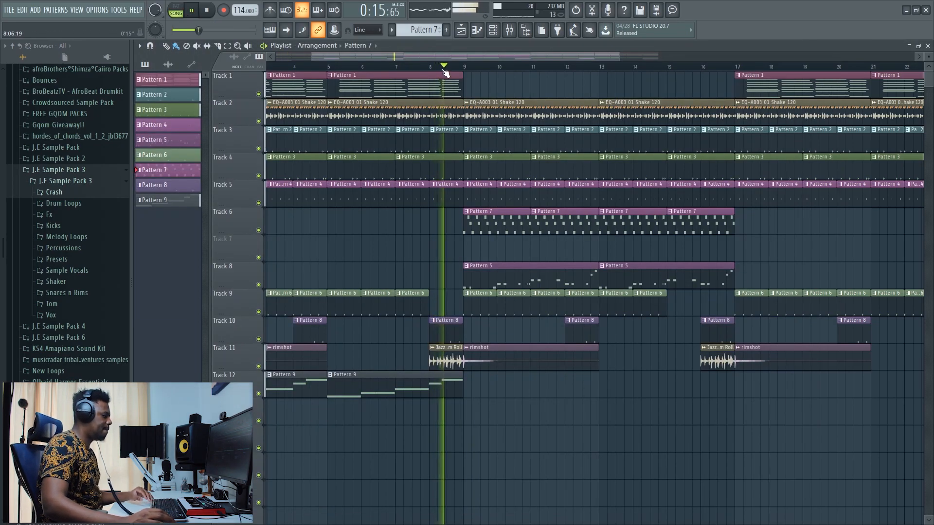
double_click(492, 44)
click(168, 49)
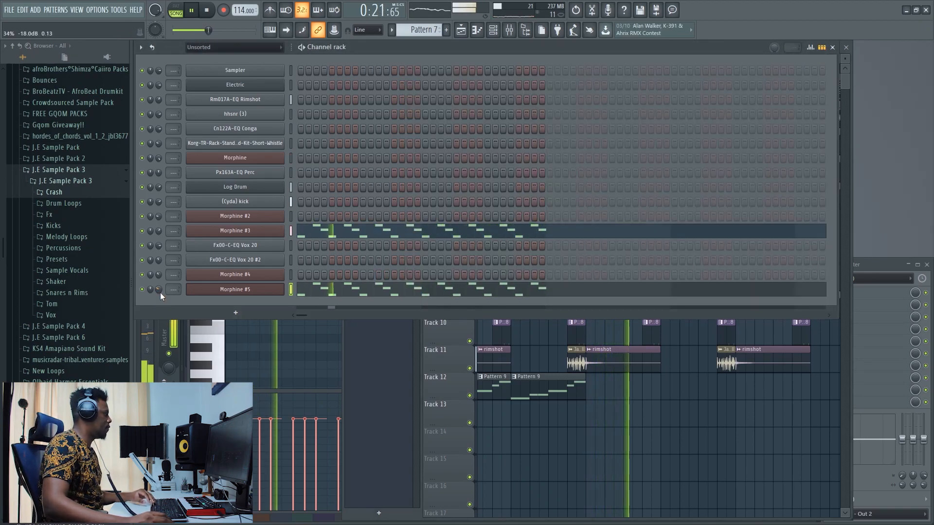
Open the Log Drum notes from the Pattern 5 clip at bar 9 and the channel's Fruity DX10 settings
click(846, 81)
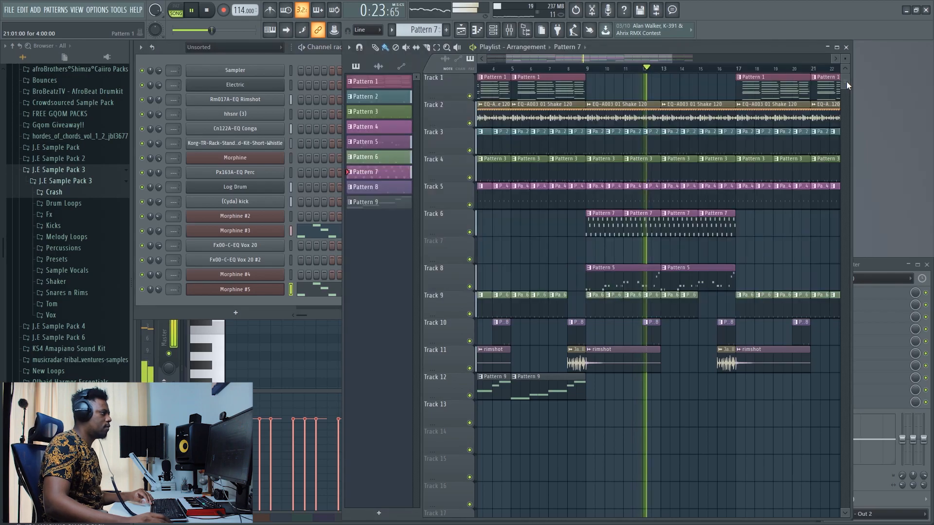
double_click(603, 278)
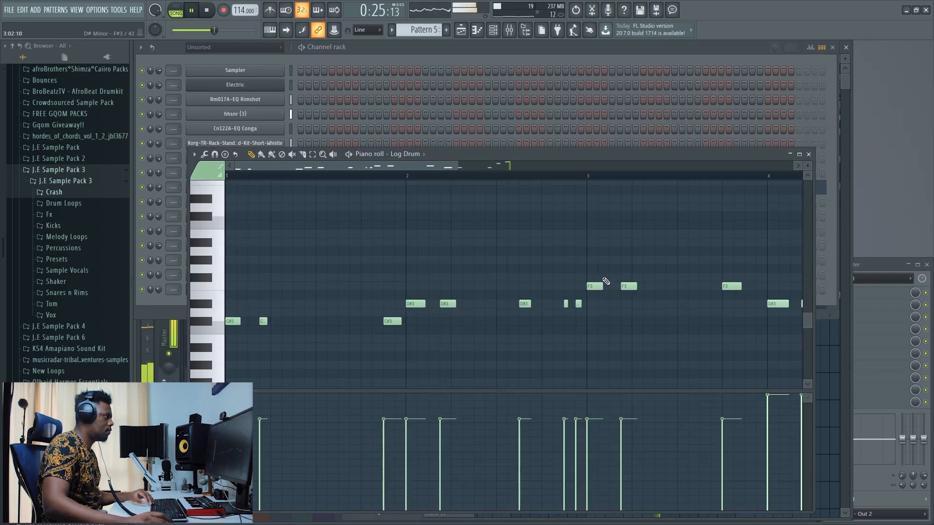
click(397, 51)
click(235, 188)
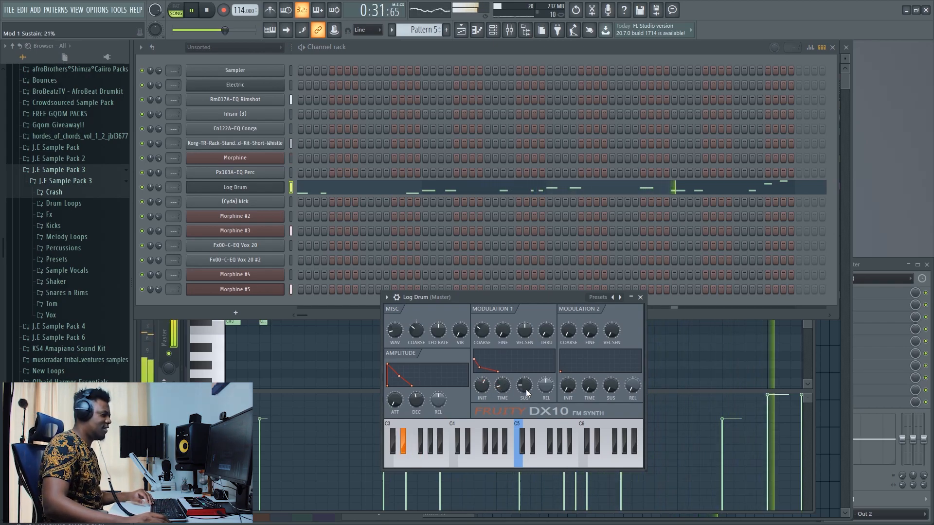
Place a copy of the crash clip at bar 17 of Track 13 and play the song from around bar 16
click(851, 97)
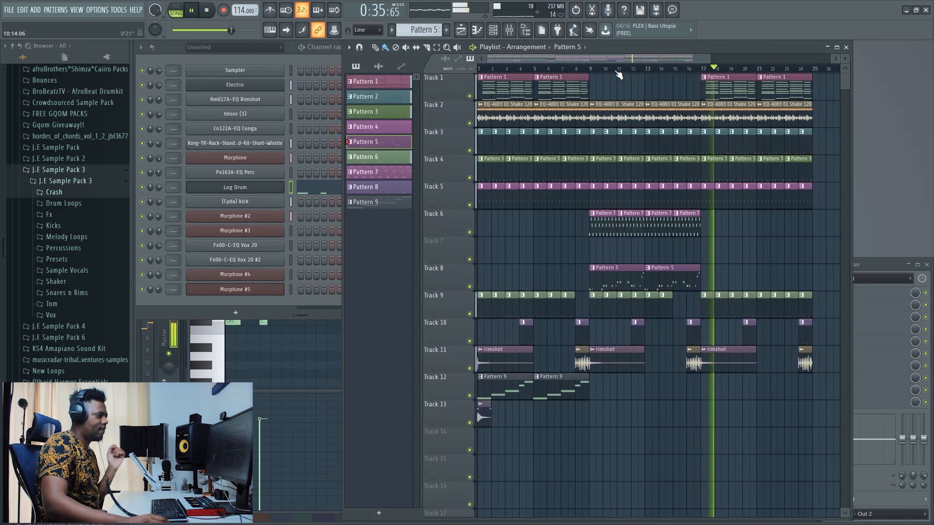
scroll(619, 74, down, 2)
key(space)
click(481, 418)
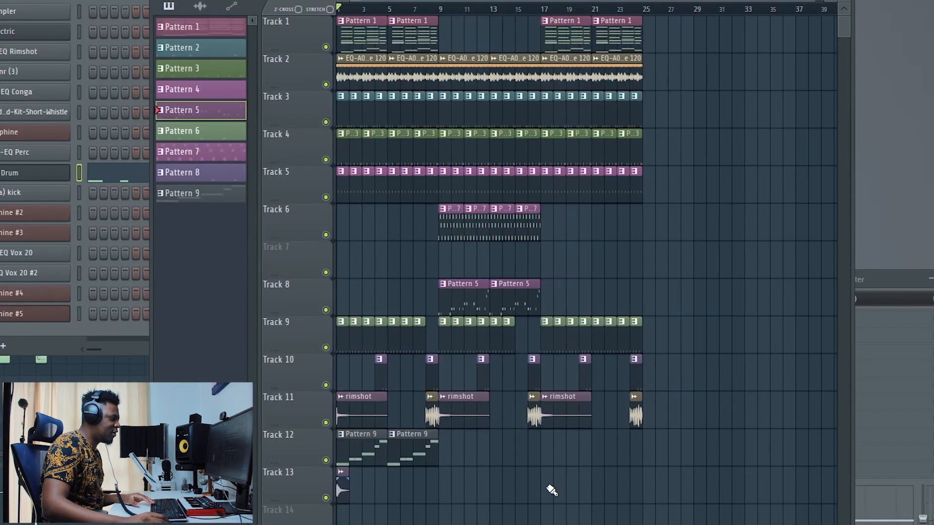
click(533, 8)
scroll(546, 14, up, 3)
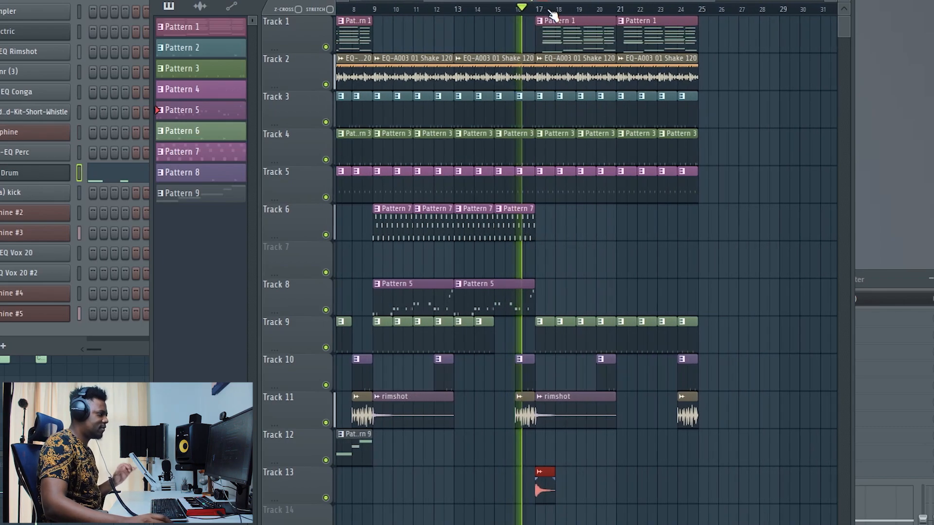
Copy the four Pattern 7 clips on Track 6 to bars 17 through 24 and stop playback
click(523, 215)
drag(541, 234, 582, 232)
key(space)
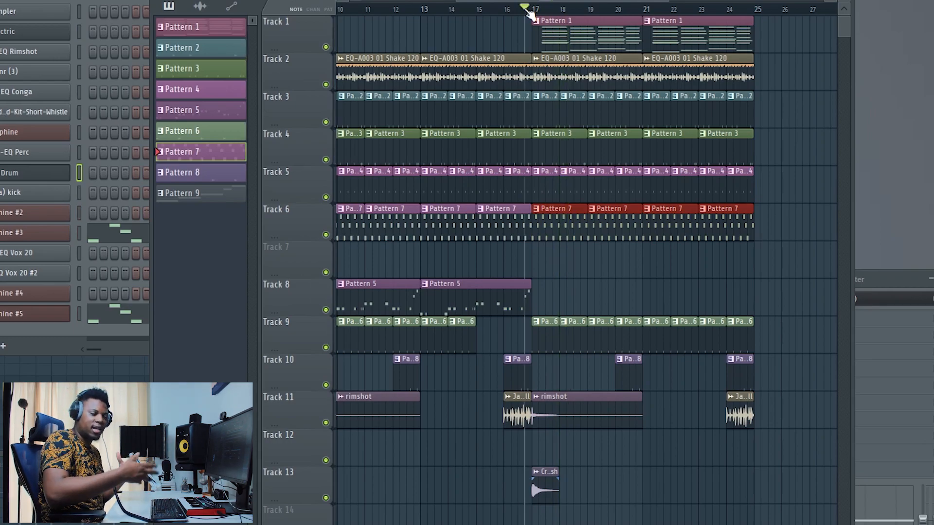
Listen to the section from bar 17 past bar 21 while reviewing the arrangement, then stop playback
key(space)
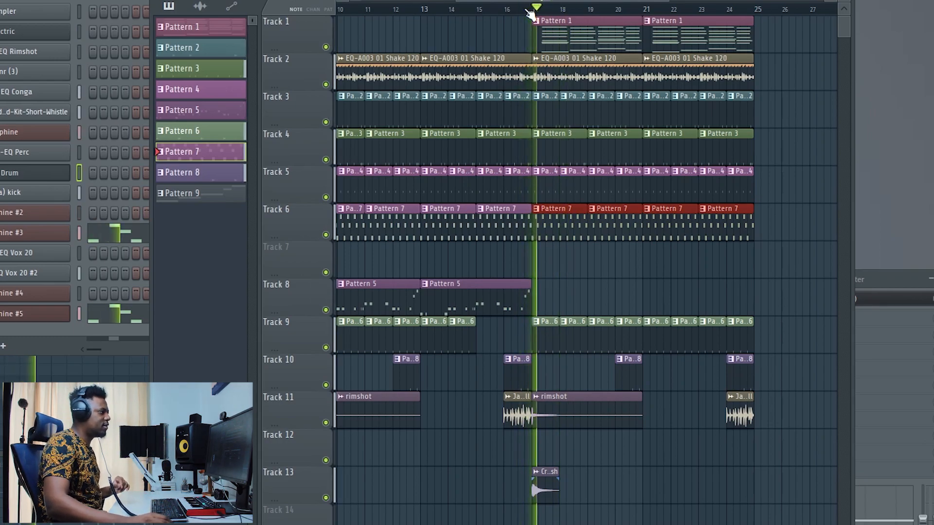
scroll(564, 21, down, 2)
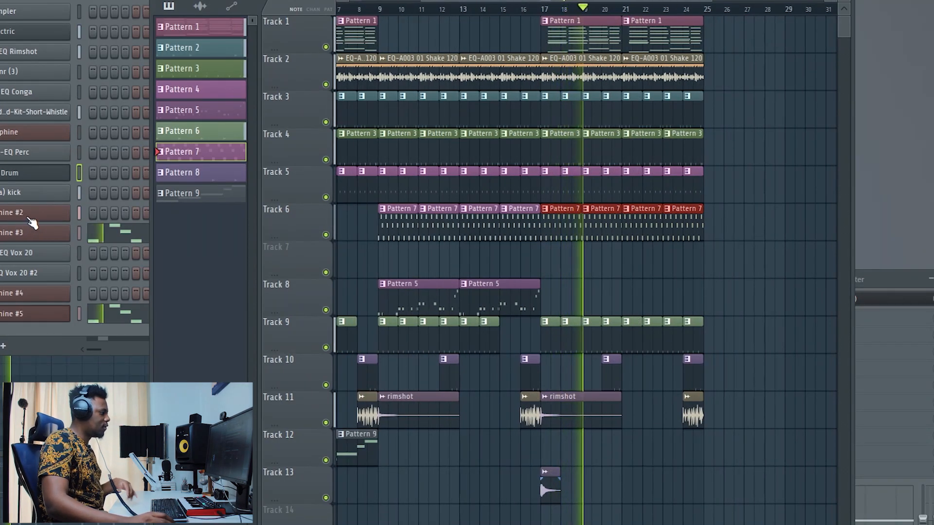
scroll(516, 9, down, 3)
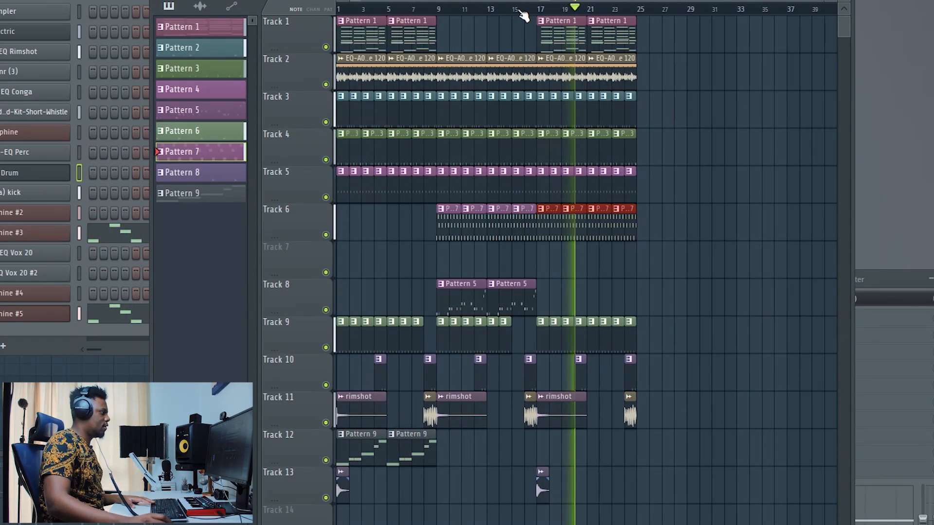
scroll(440, 10, up, 3)
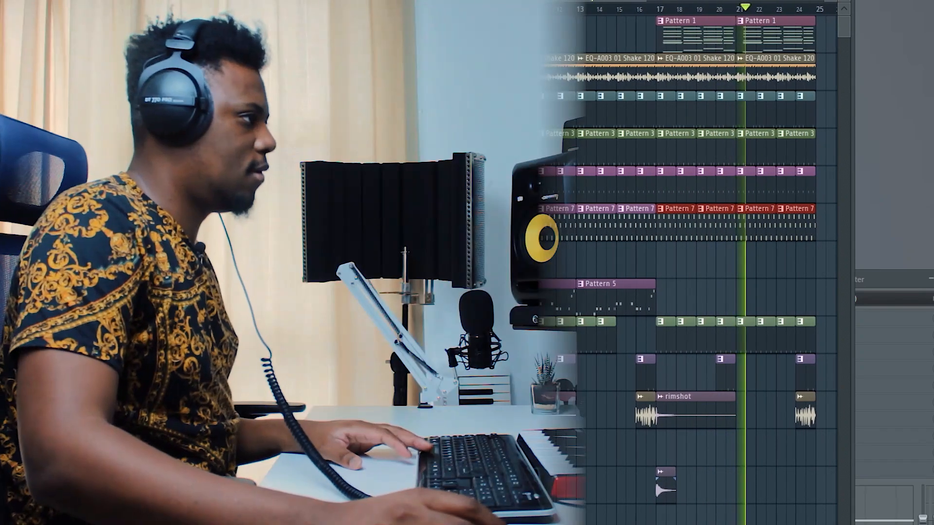
scroll(440, 10, down, 2)
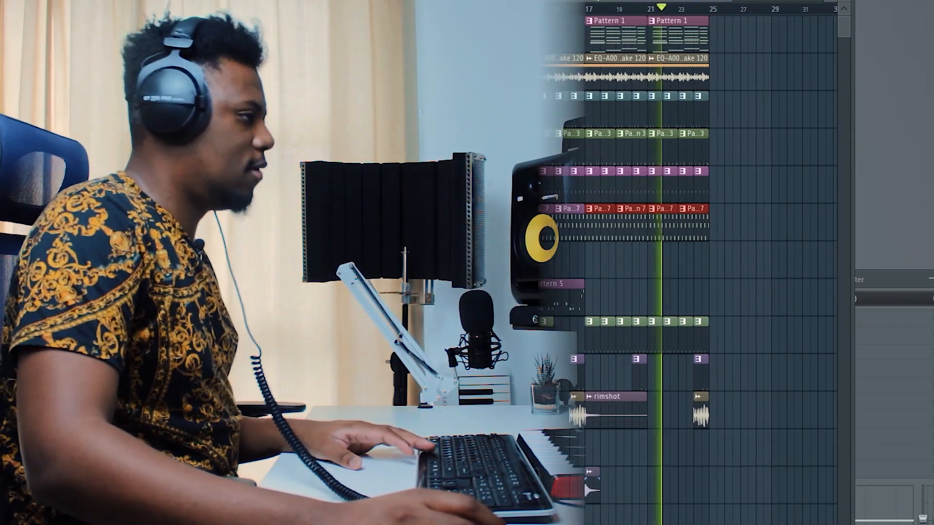
key(space)
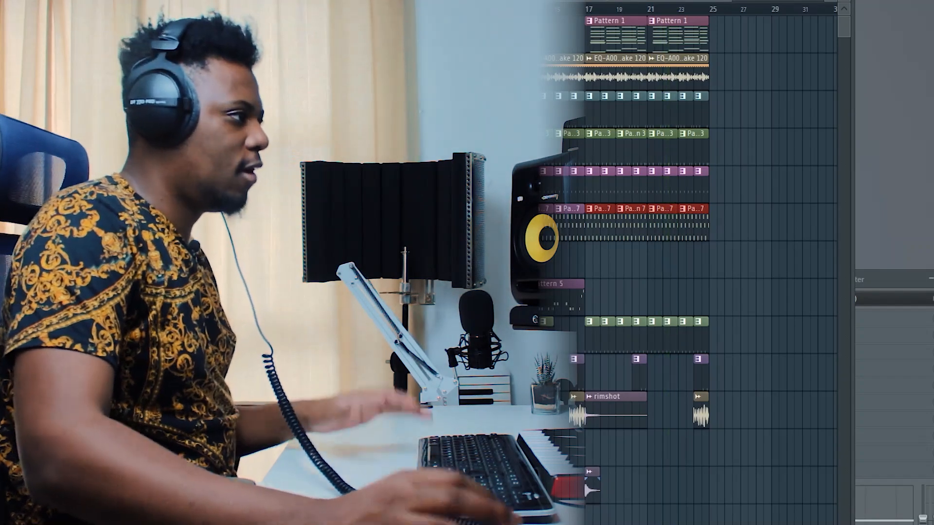